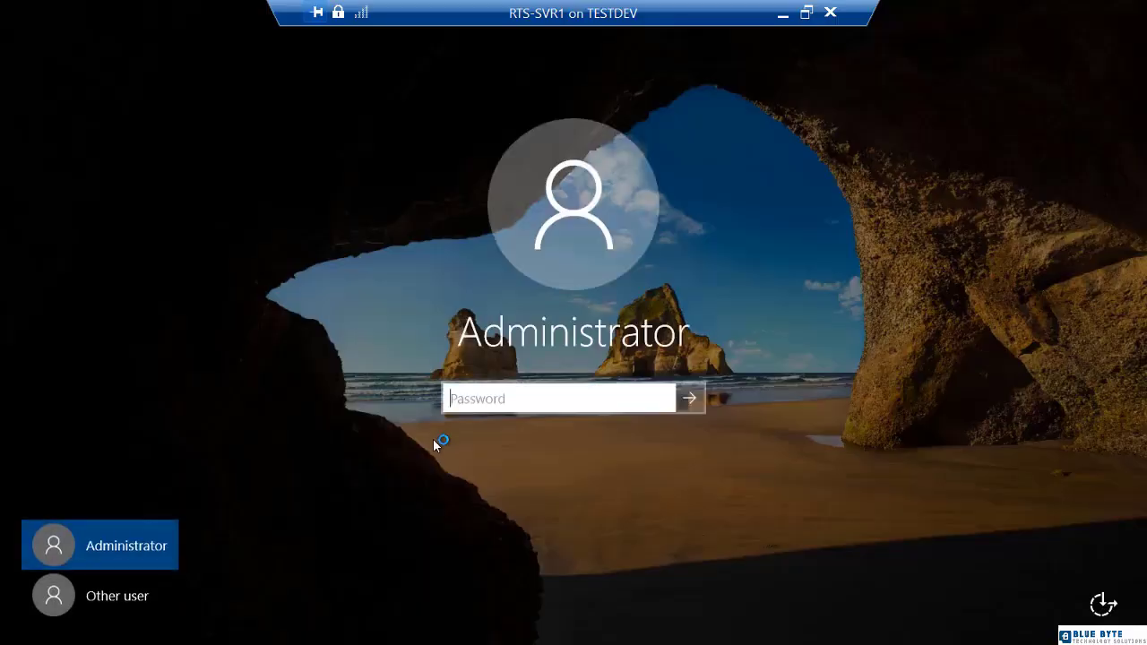
Sign in to RTS-SVR1 as the RTSNETWORKING domain administrator with the account password.
click(138, 597)
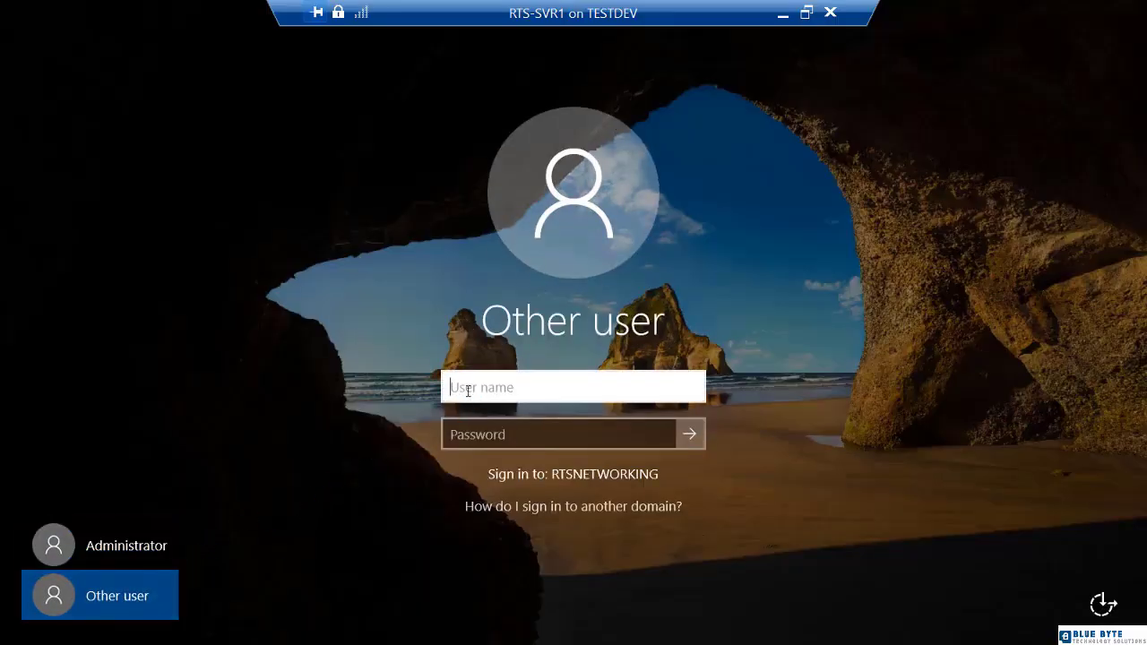
text(rtsnetworking\administrator)
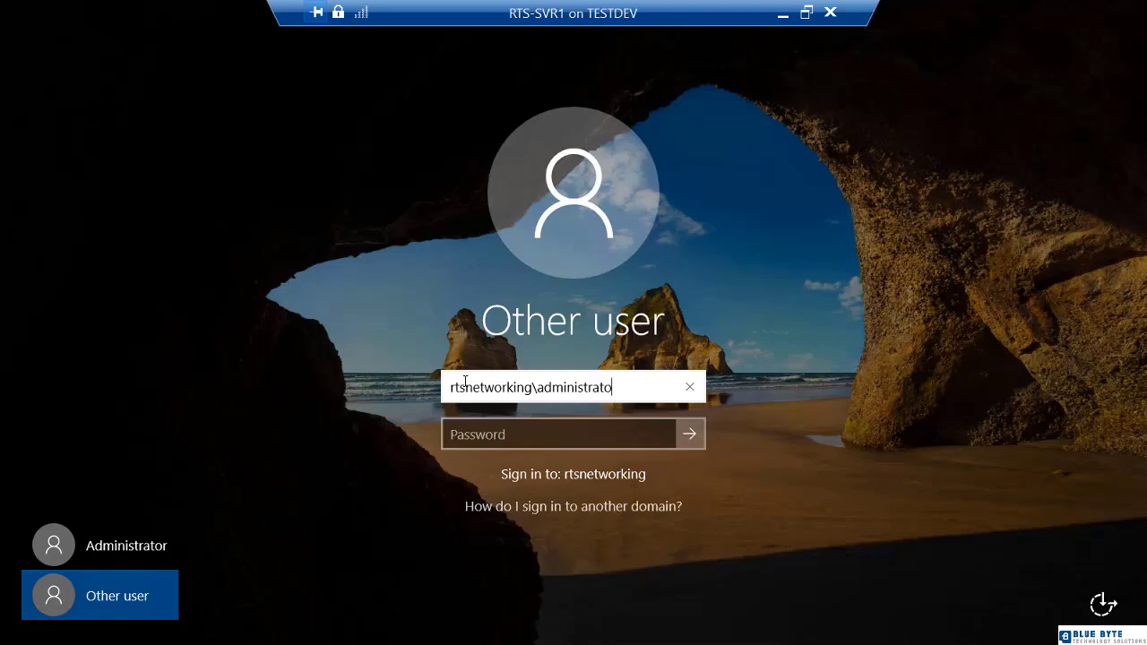
key(Tab)
text(********)
key(Return)
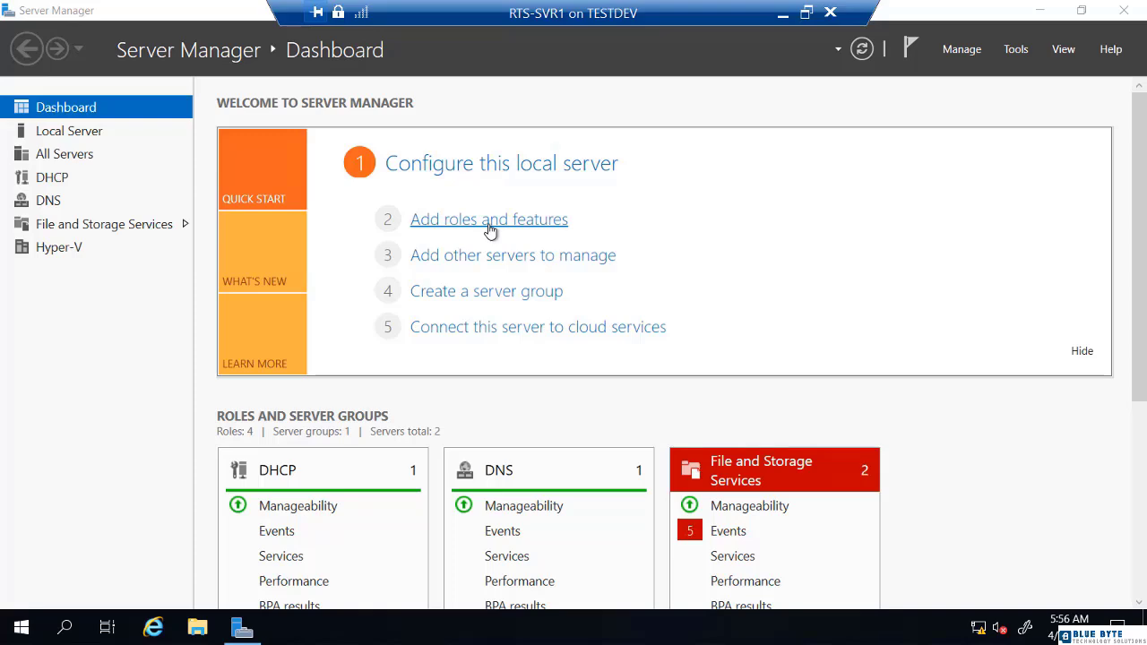
Start a role-based Add Roles and Features installation targeting RTS-SVR1, reaching the server roles list.
click(491, 220)
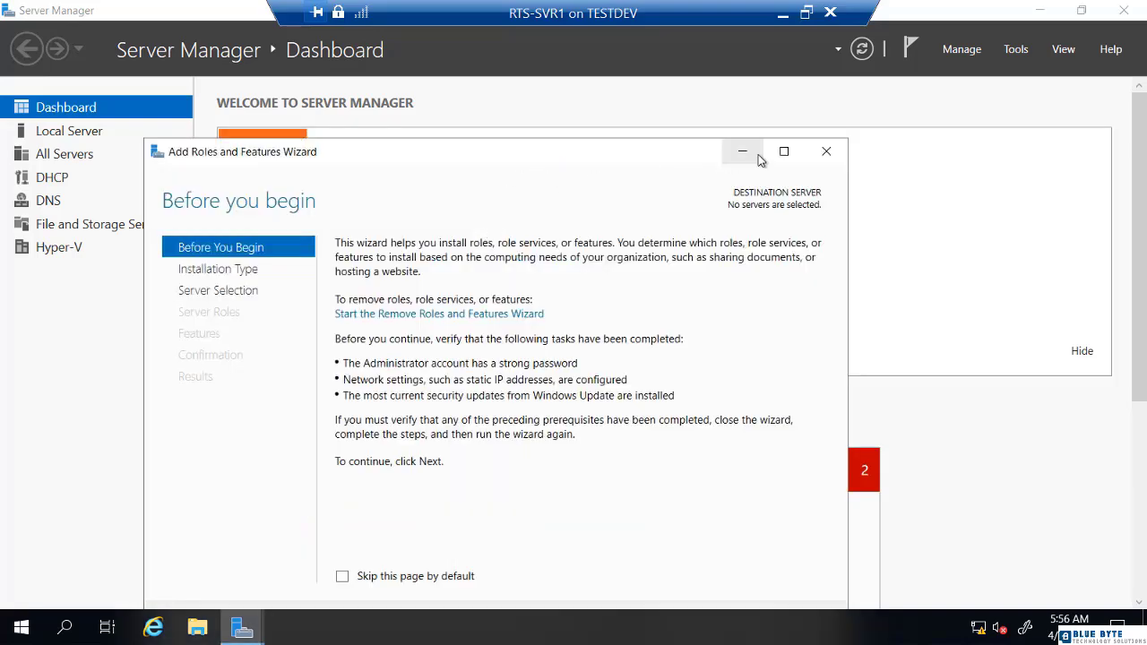
click(784, 153)
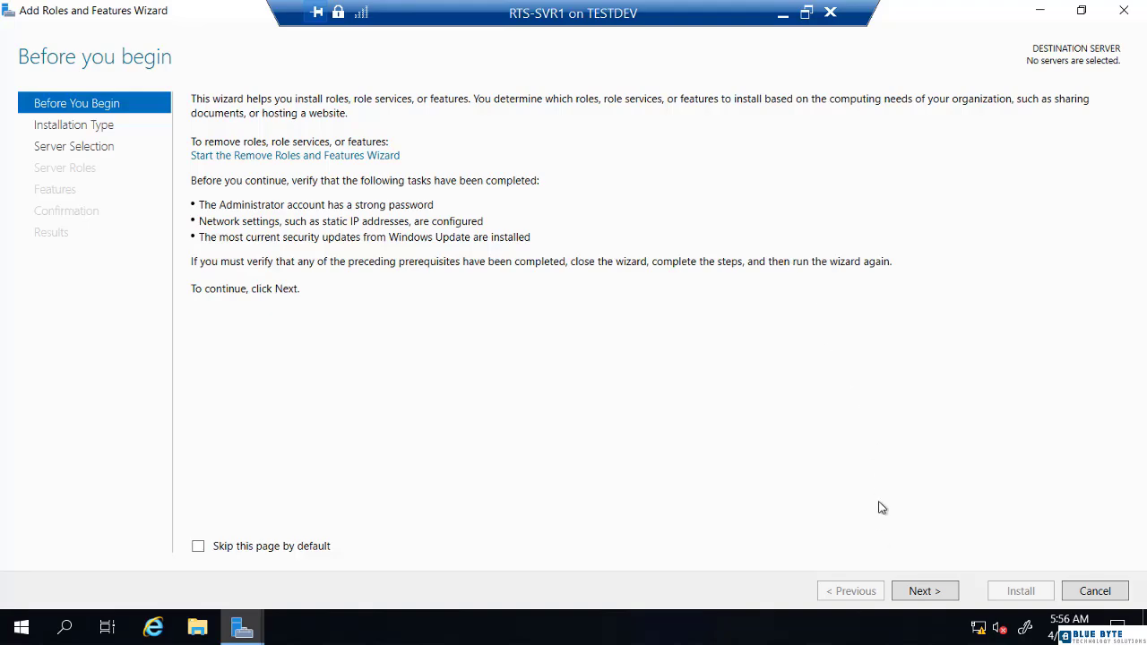
click(926, 595)
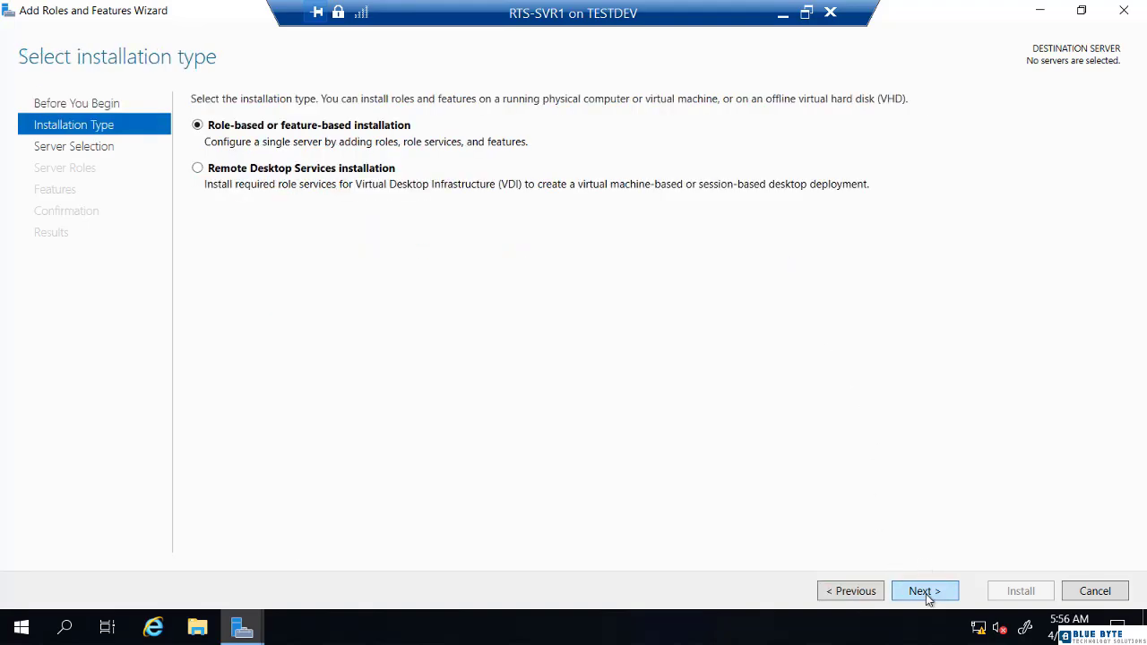
click(927, 594)
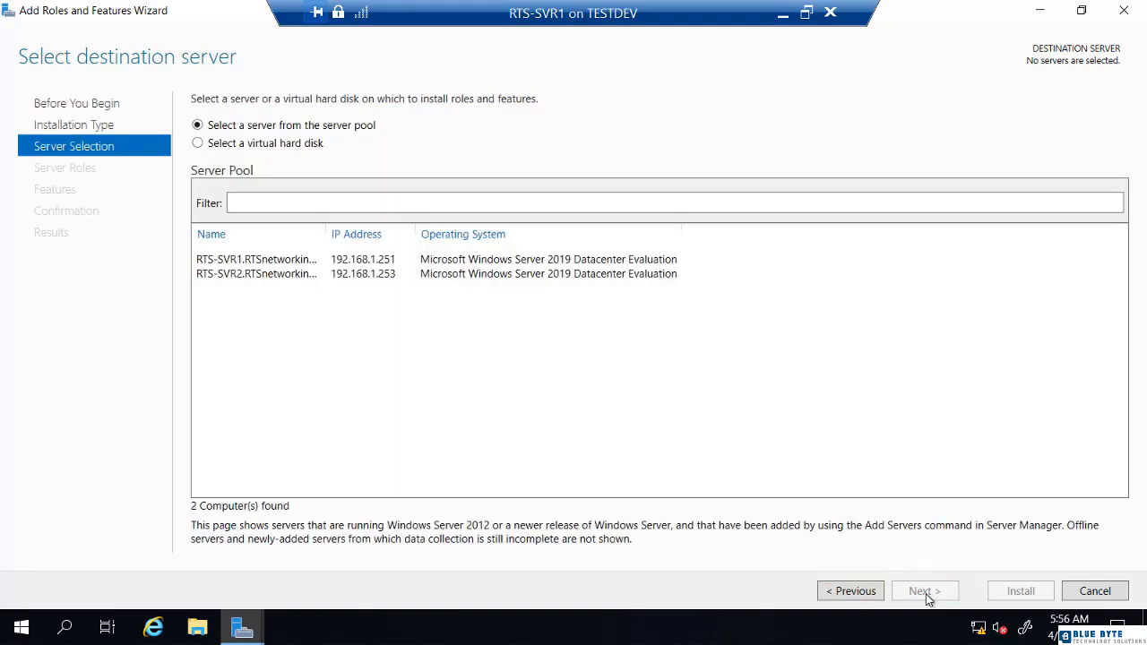
click(289, 262)
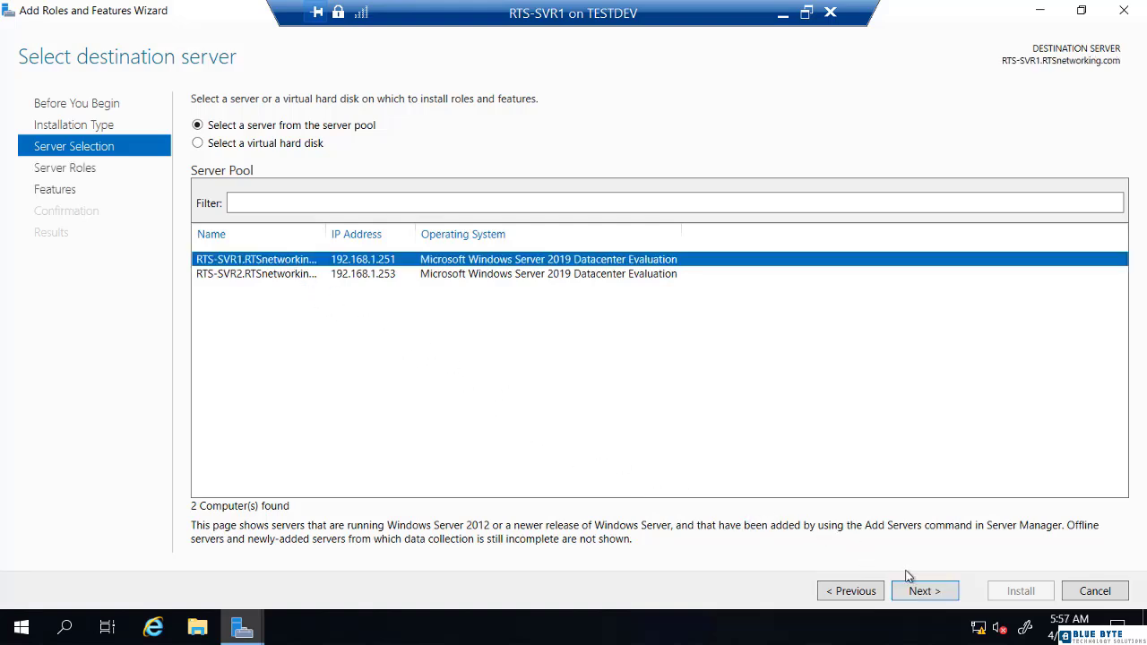
click(925, 597)
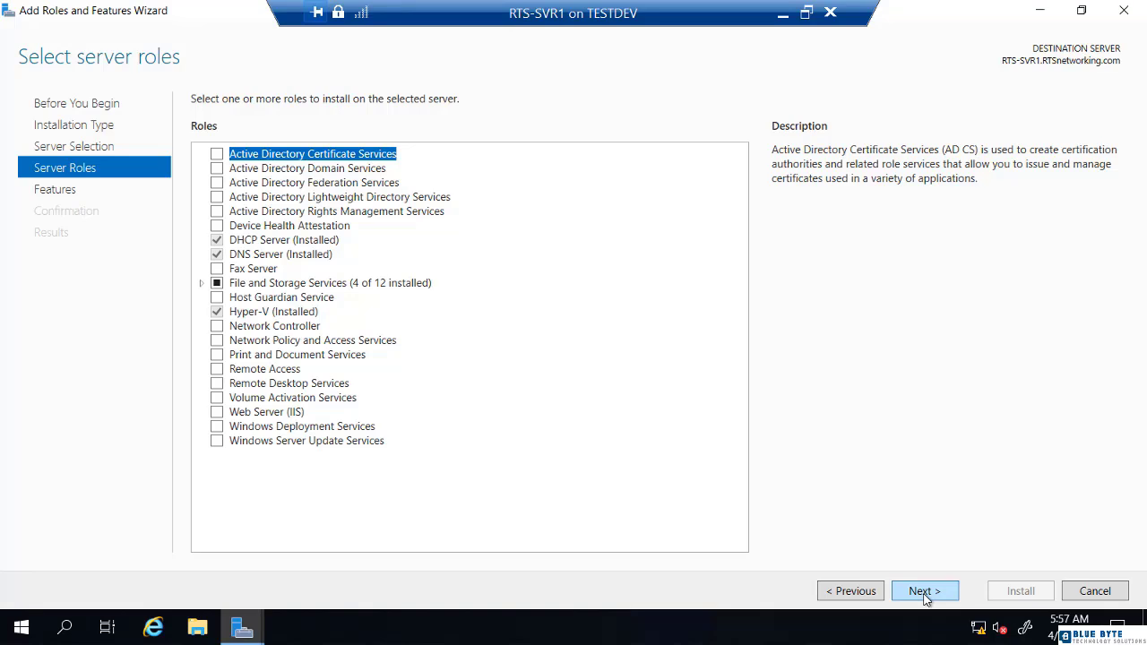
Select the Failover Clustering feature together with its required management tools.
click(925, 592)
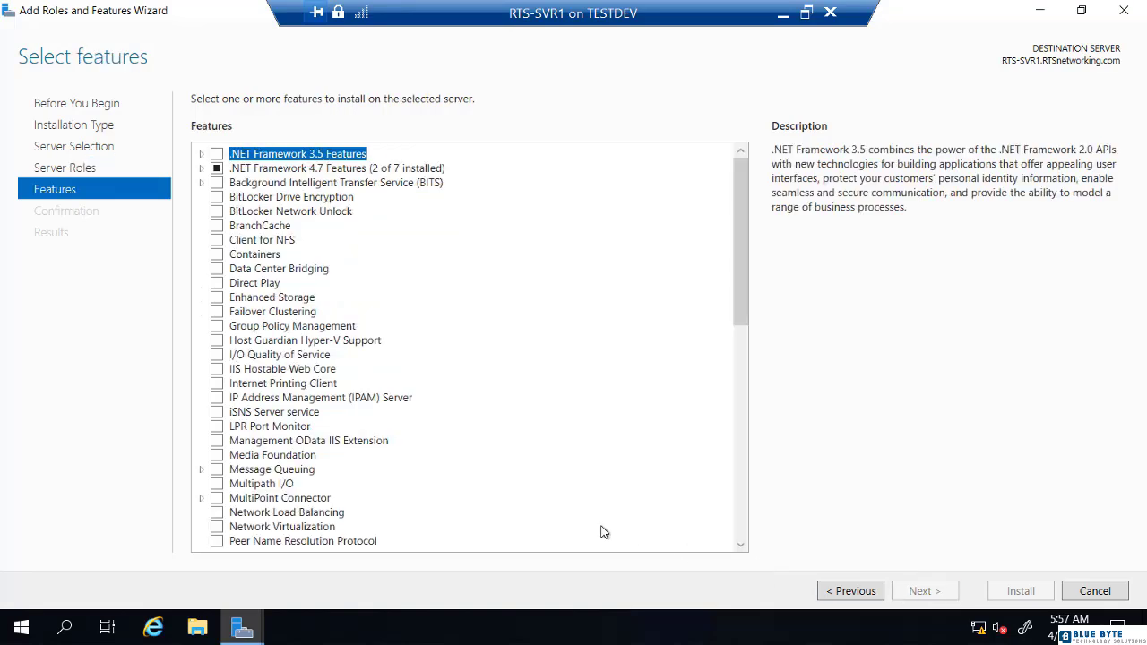
click(219, 313)
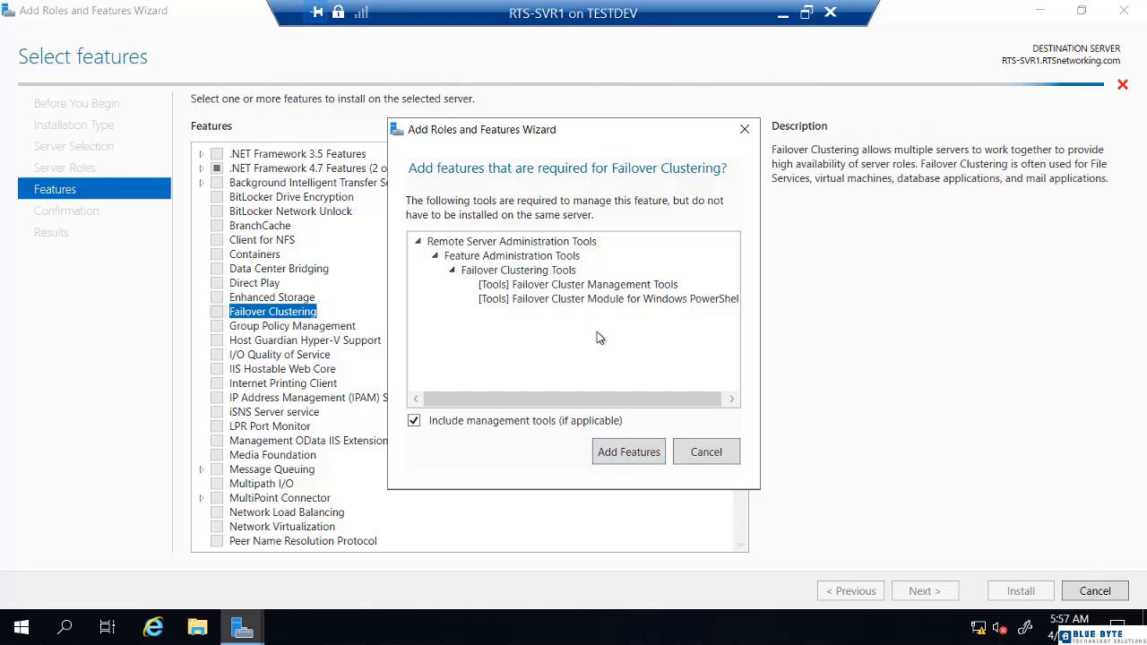
click(639, 455)
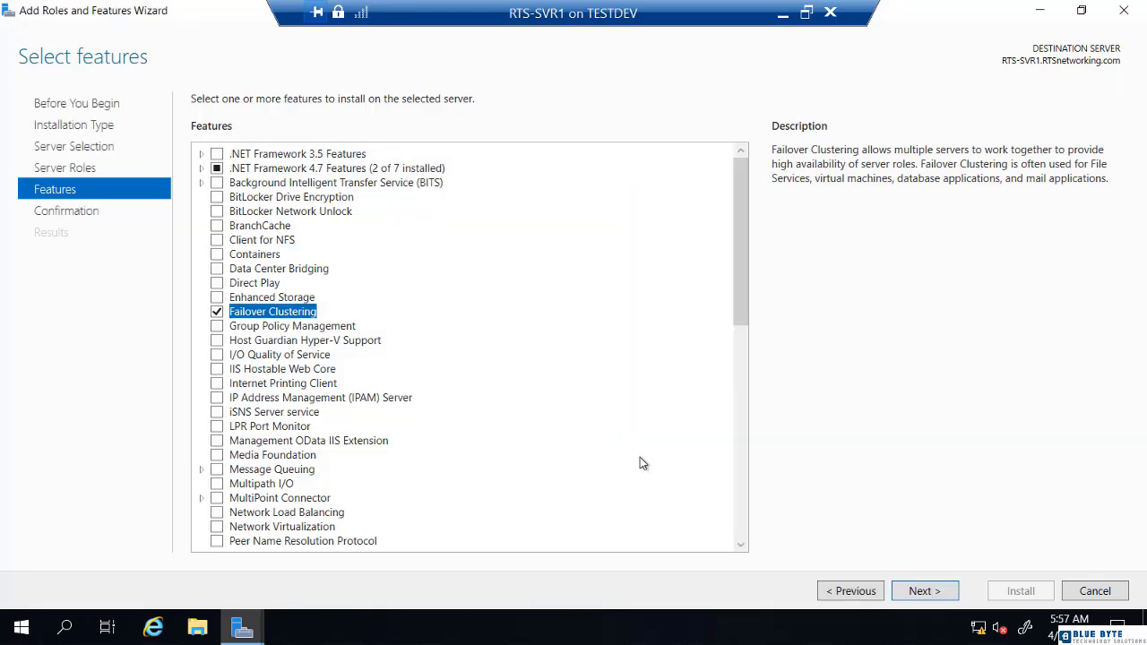
Allow automatic restart if required and install Failover Clustering.
click(918, 595)
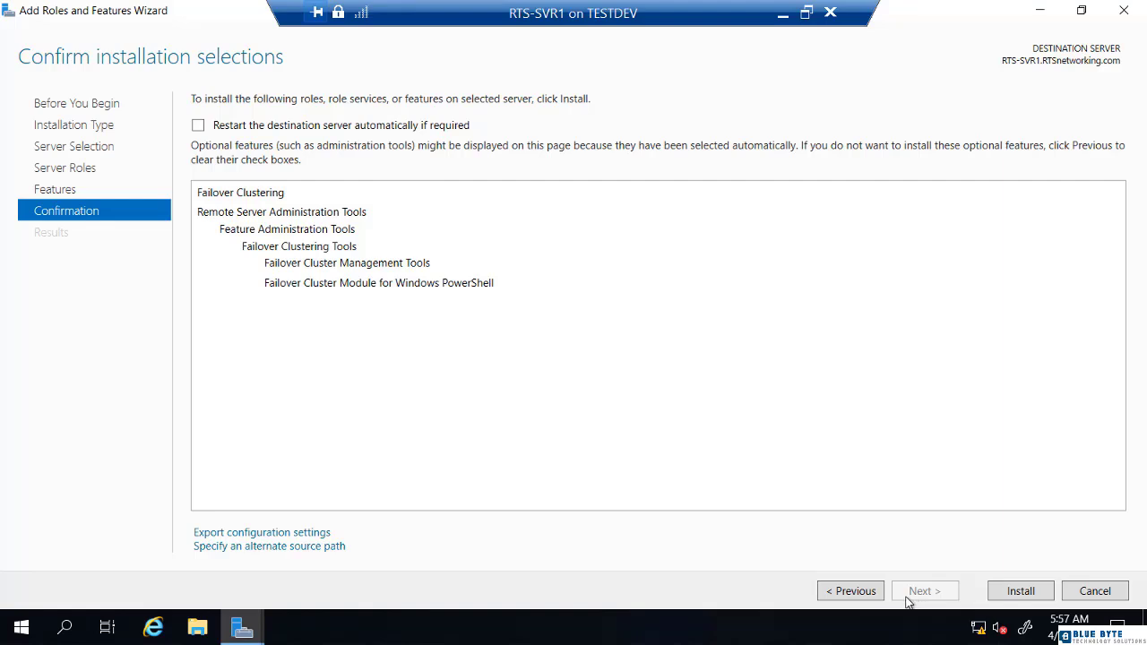
click(198, 126)
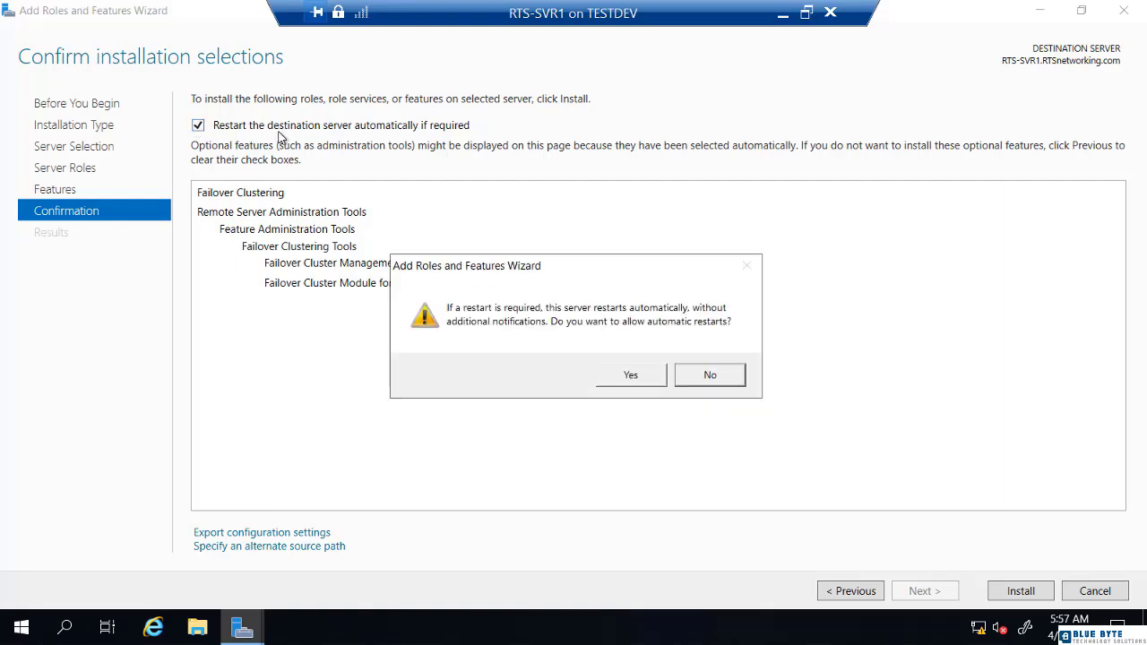
click(631, 376)
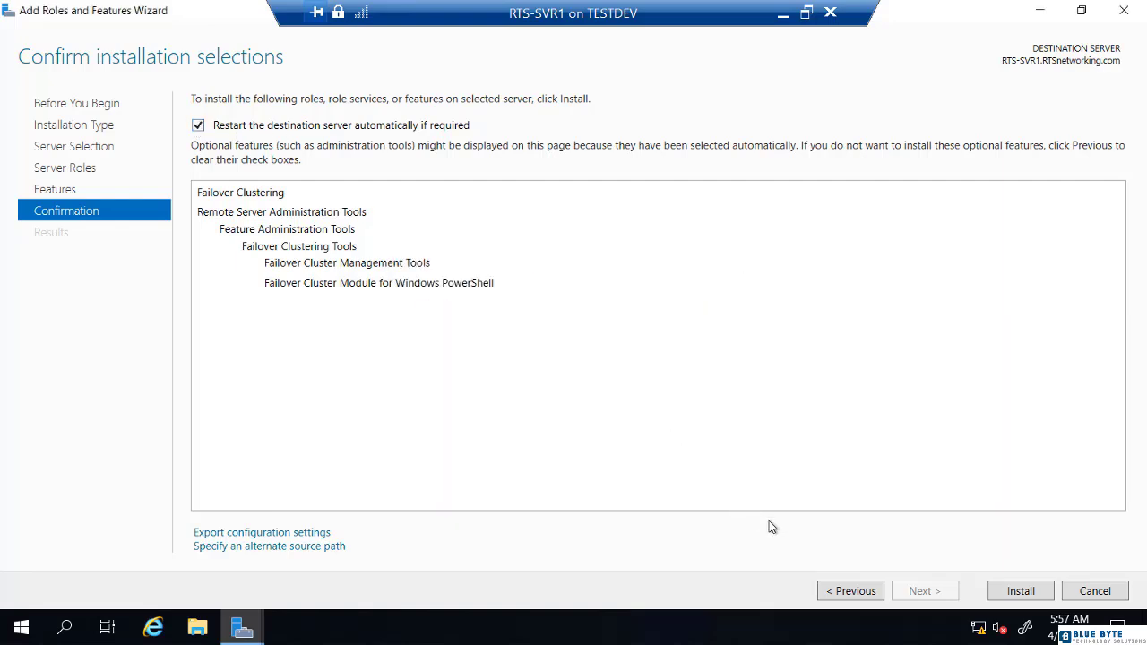
click(1006, 599)
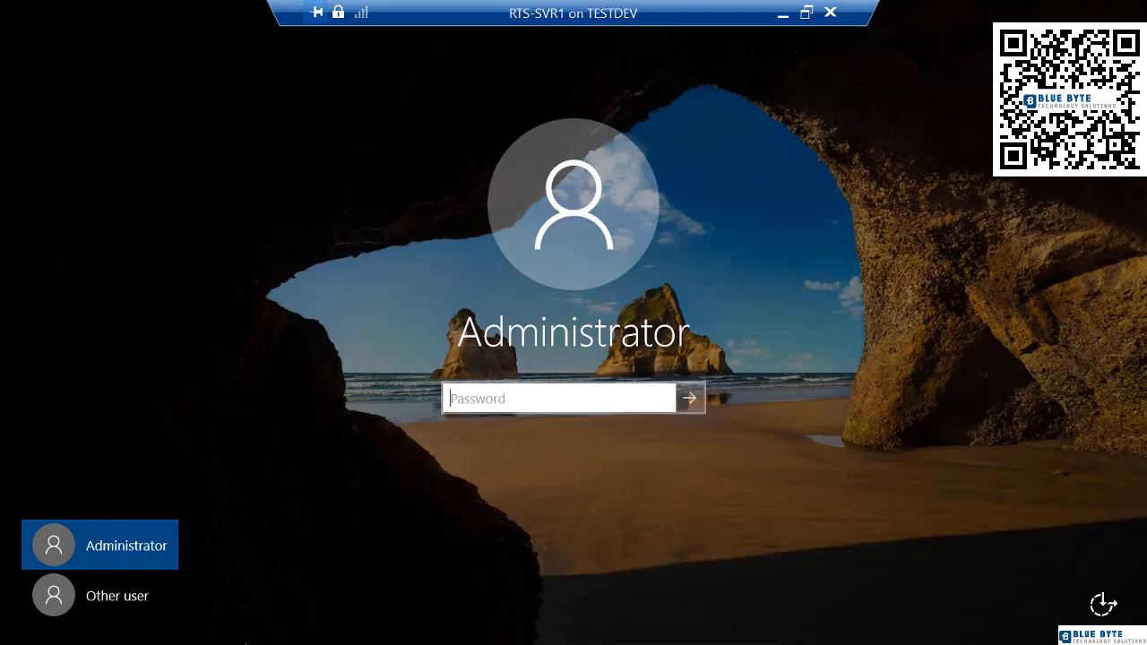
Sign back in as the RTSNETWORKING domain administrator with the account password.
click(145, 599)
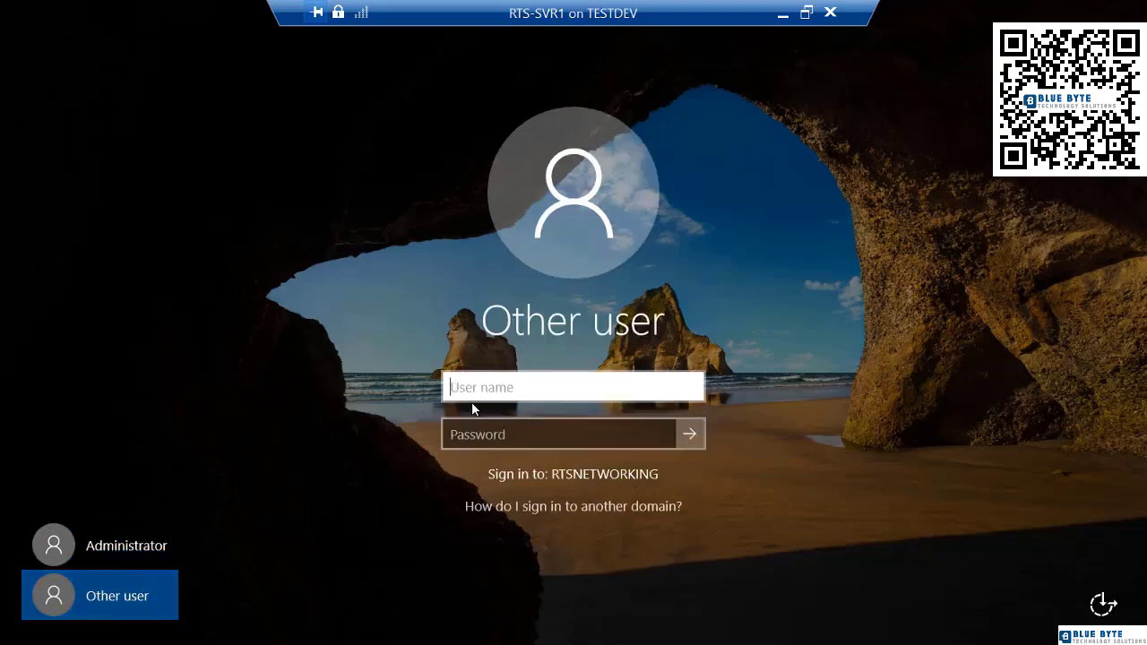
text(rtsne)
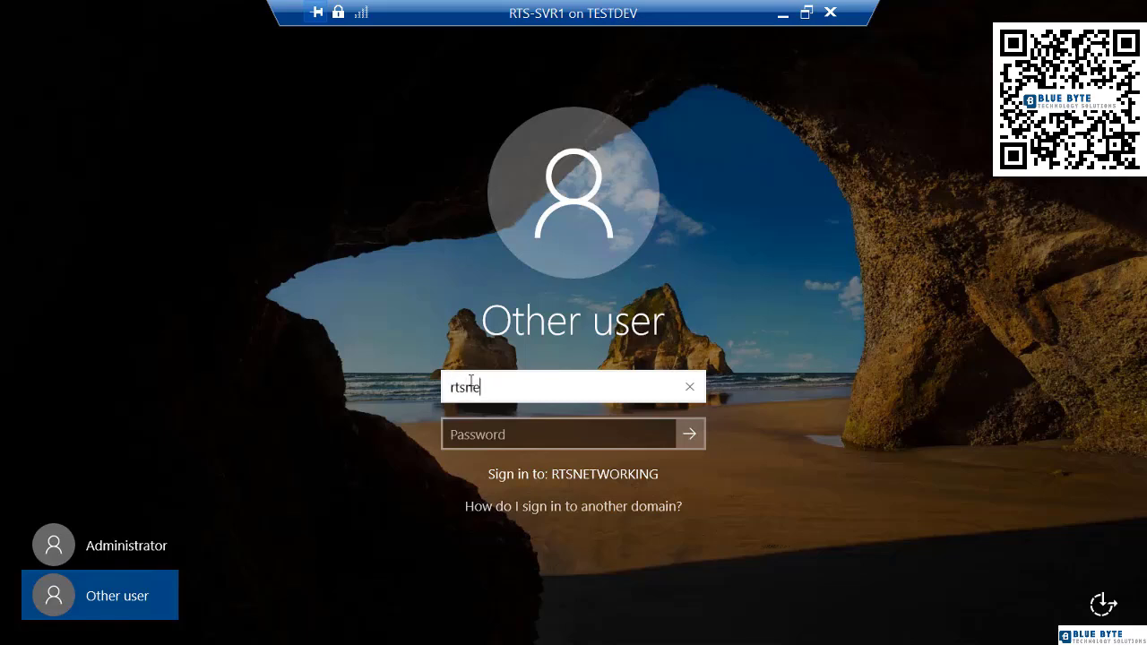
text(tworking\adm)
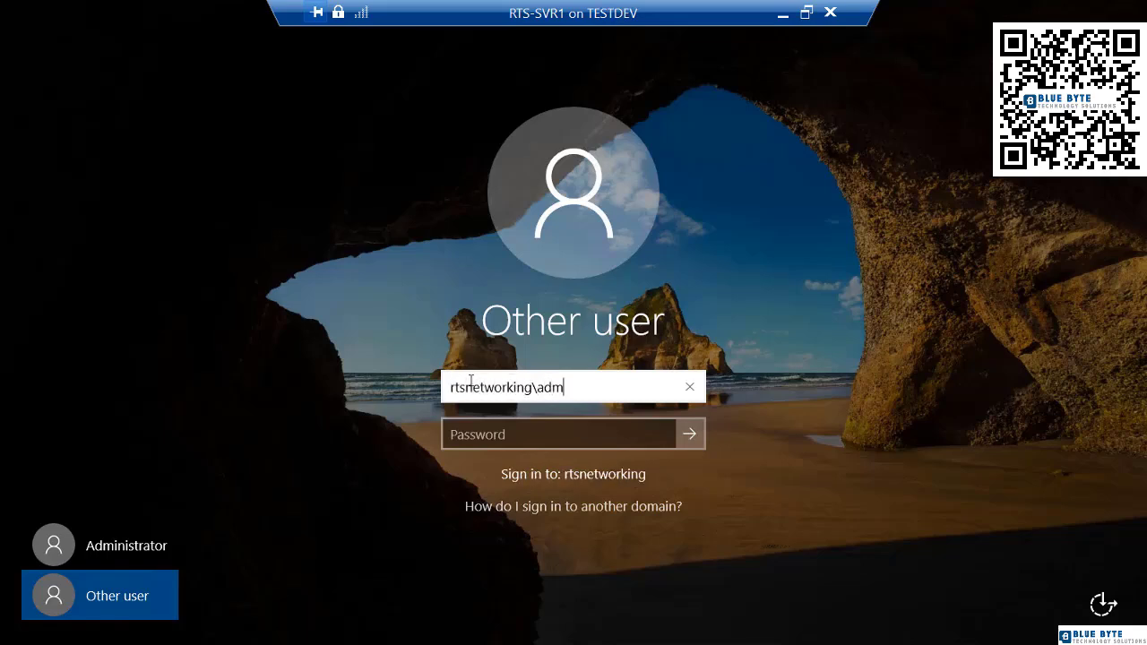
text(inistrator)
key(Tab)
text(Pa$$w0rd)
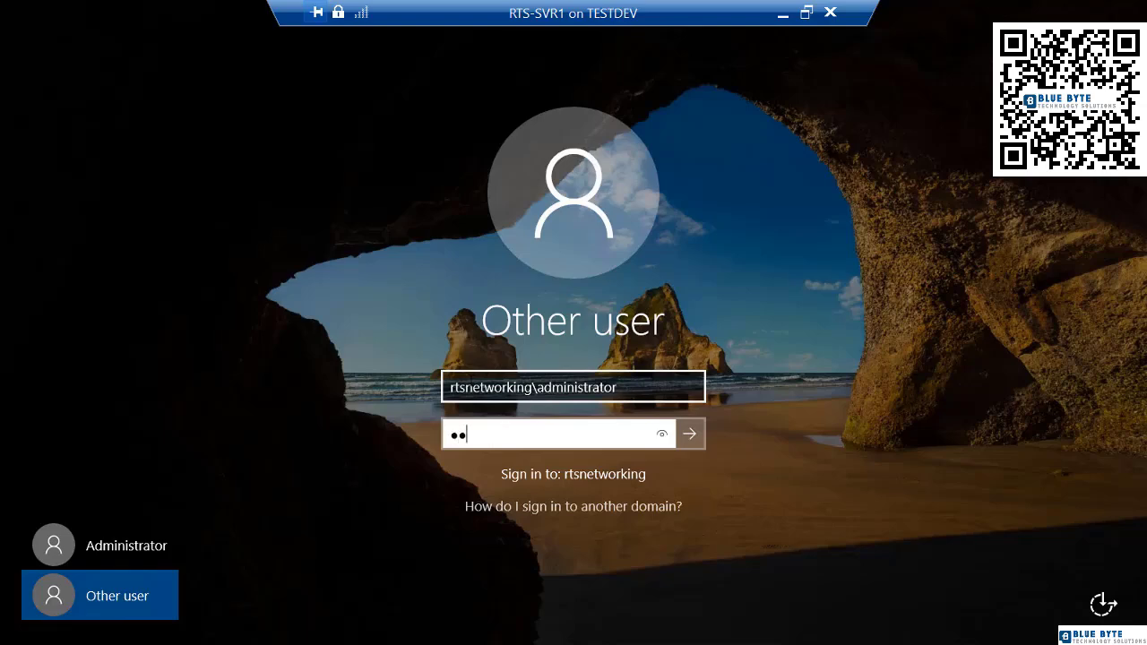
key(Return)
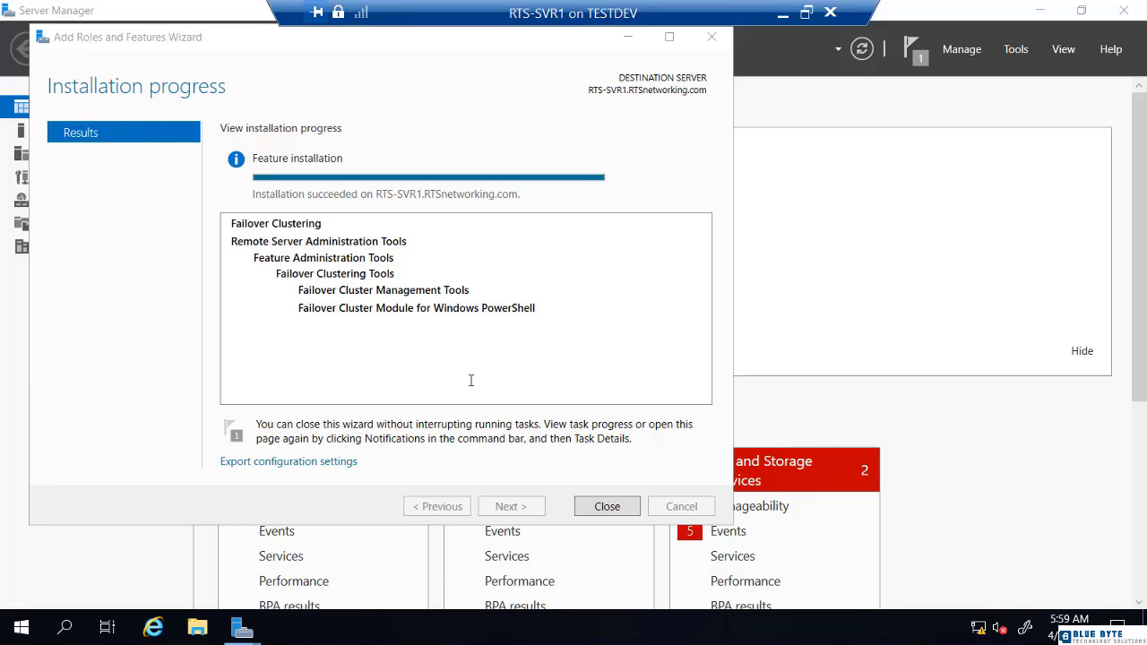
Close the finished installation wizard and launch Failover Cluster Manager from Tools.
click(606, 506)
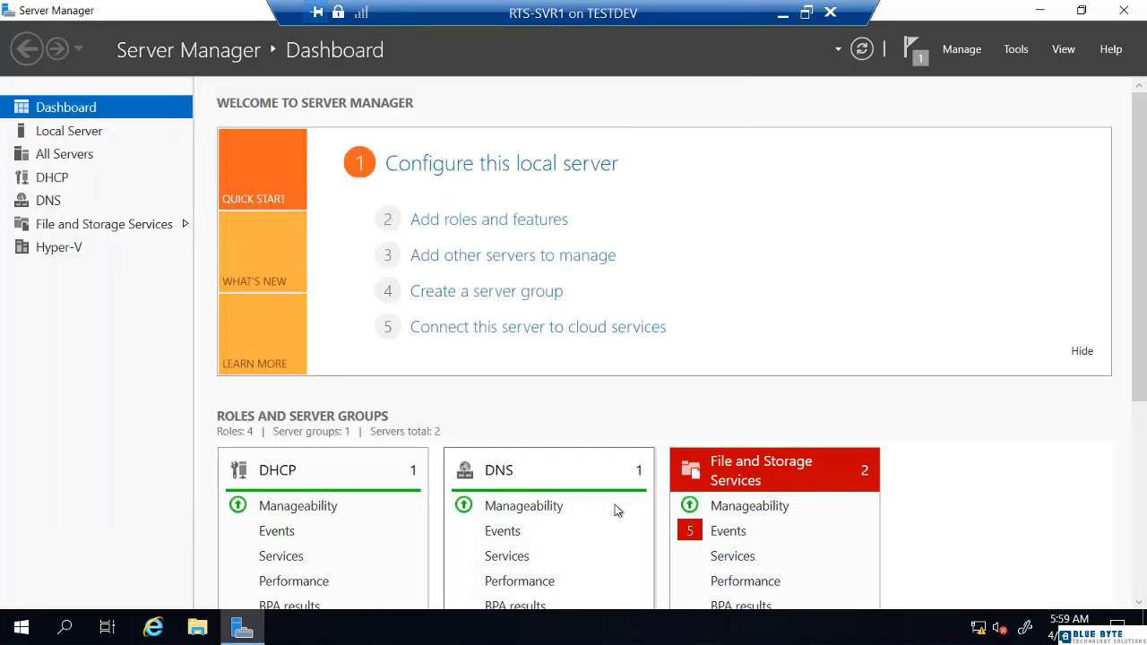
click(1016, 50)
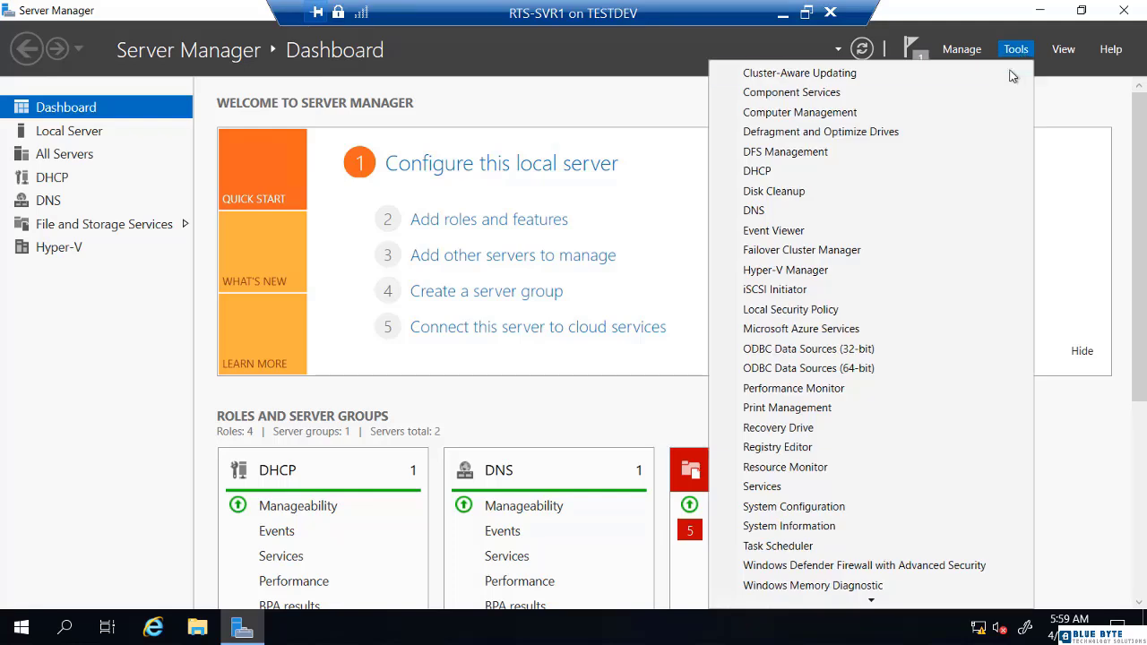
click(826, 254)
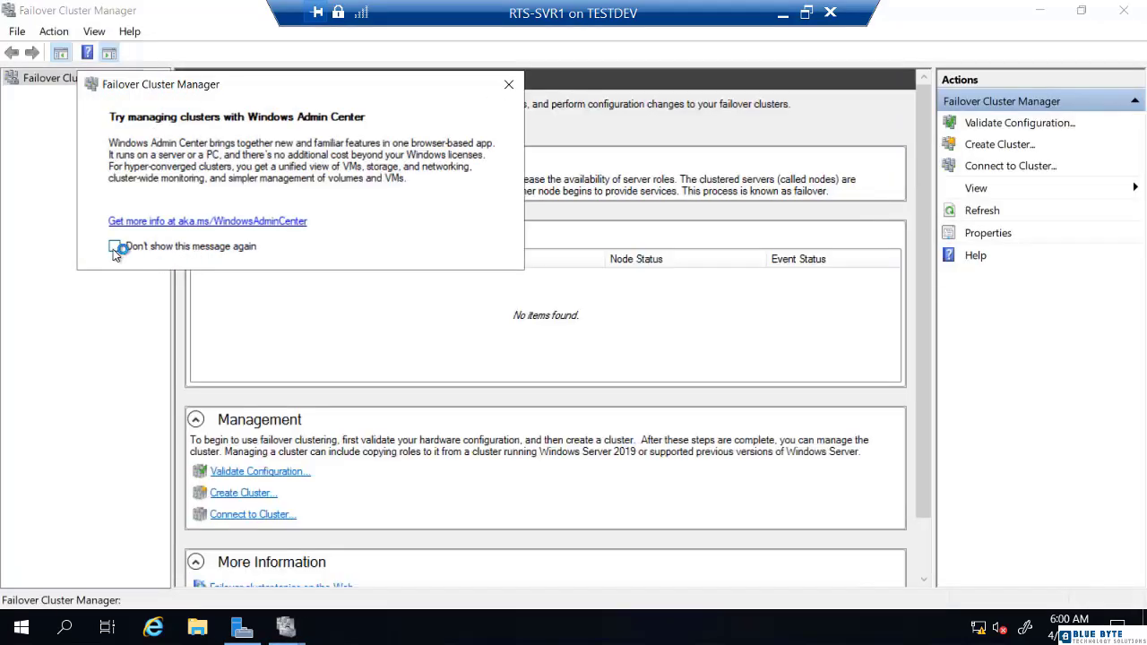
Permanently dismiss the Windows Admin Center message and return to Failover Cluster Manager.
click(113, 247)
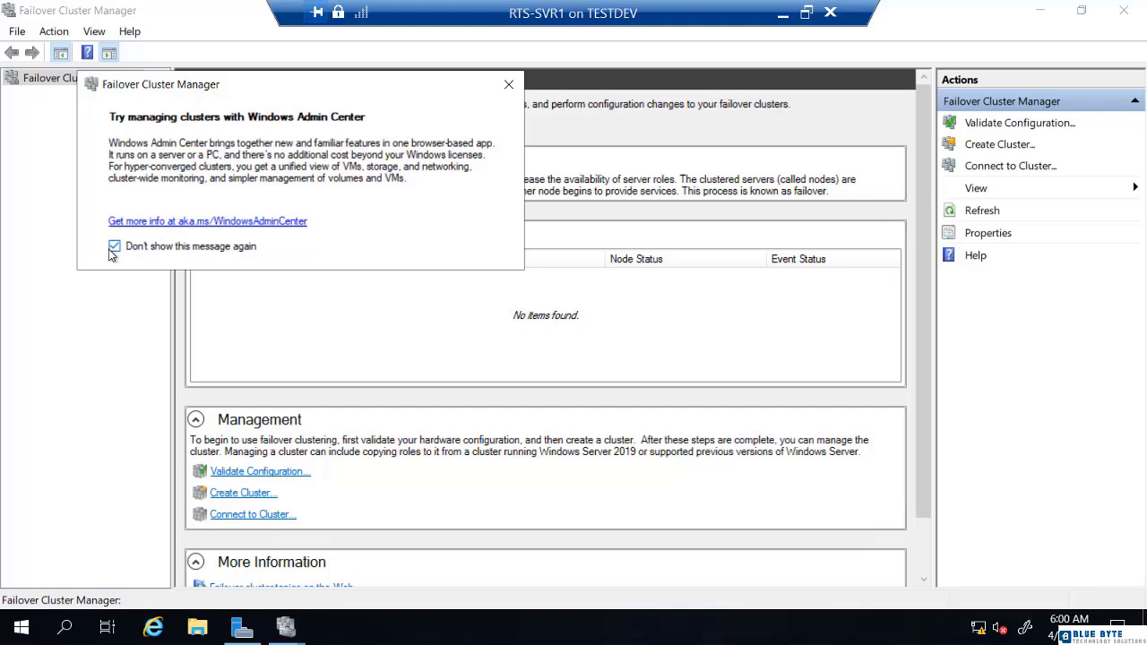
click(507, 86)
click(285, 631)
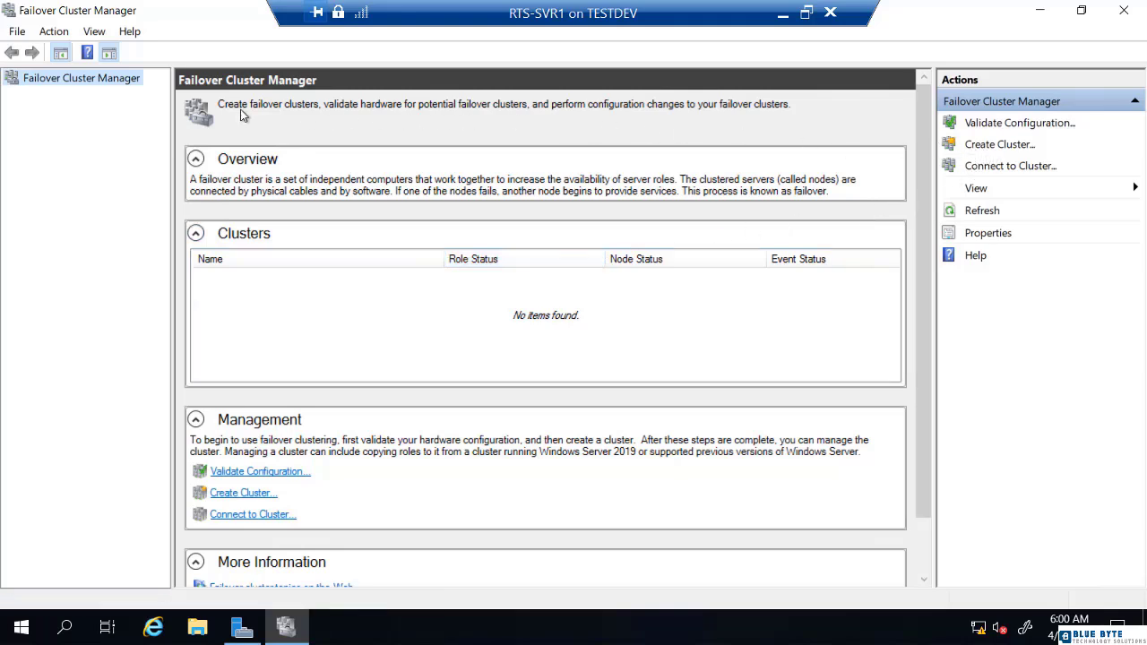
Start the Create Cluster Wizard and add RTS-SVR1.RTSnetworking.com as the cluster's server.
right_click(87, 80)
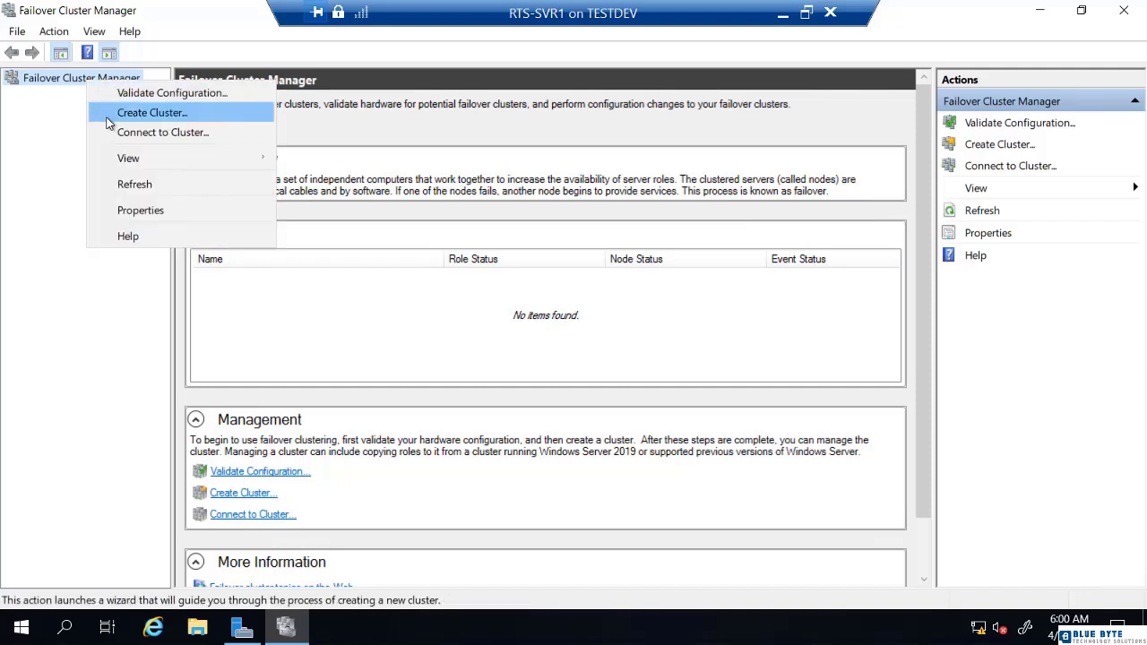
click(107, 116)
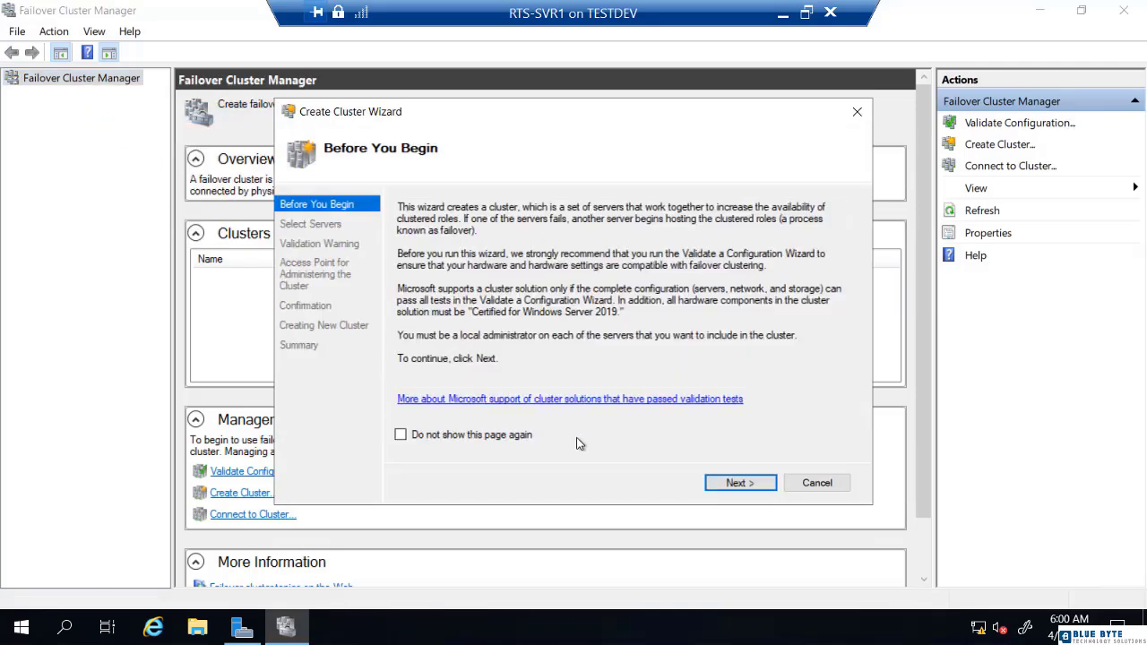
click(735, 484)
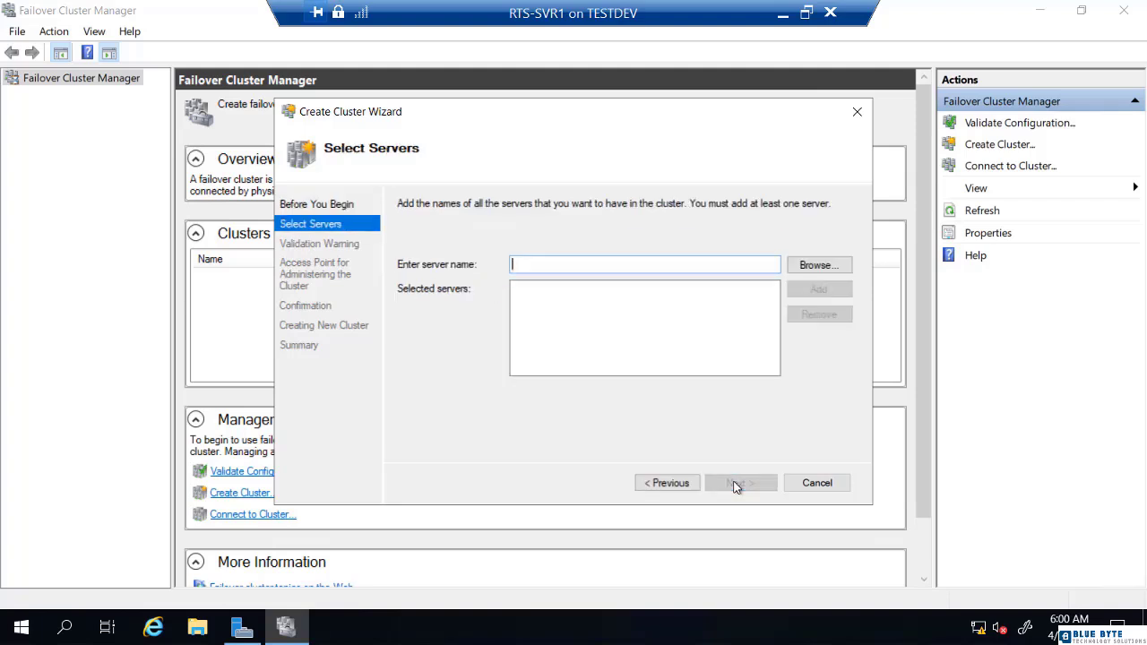
text(rts-)
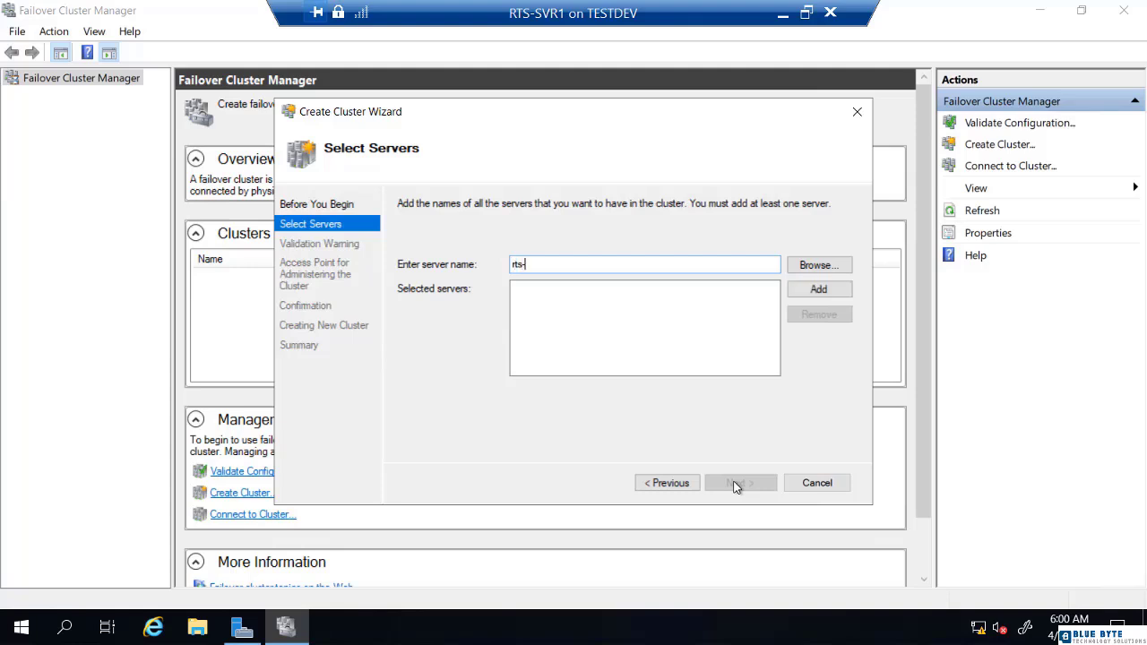
text(svr1)
click(827, 296)
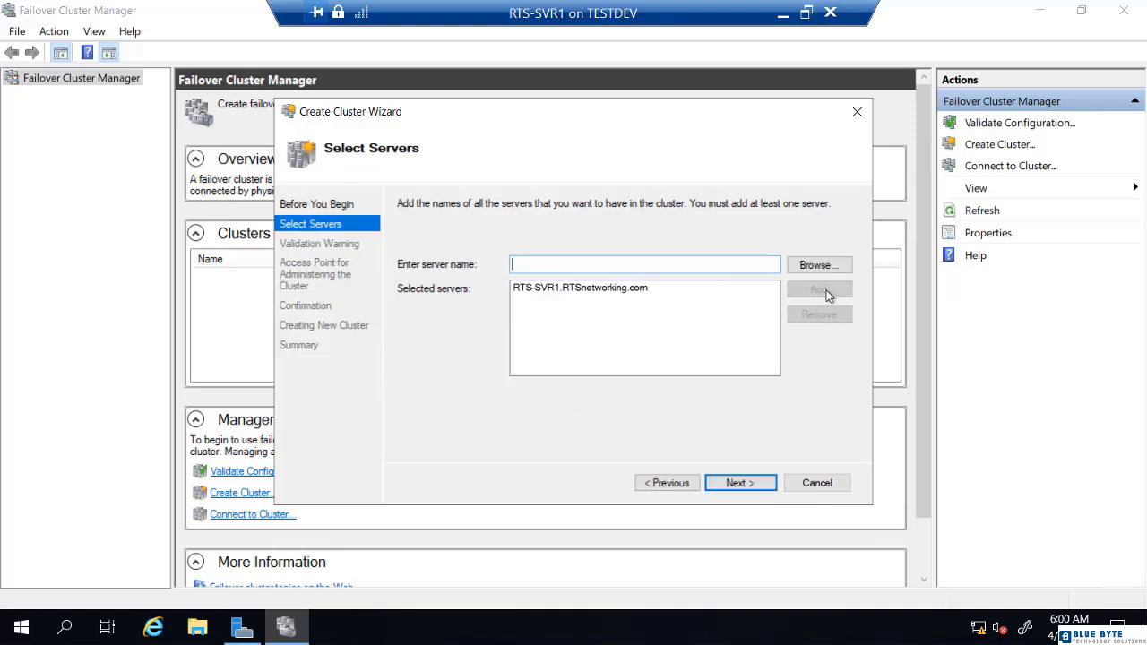
click(740, 484)
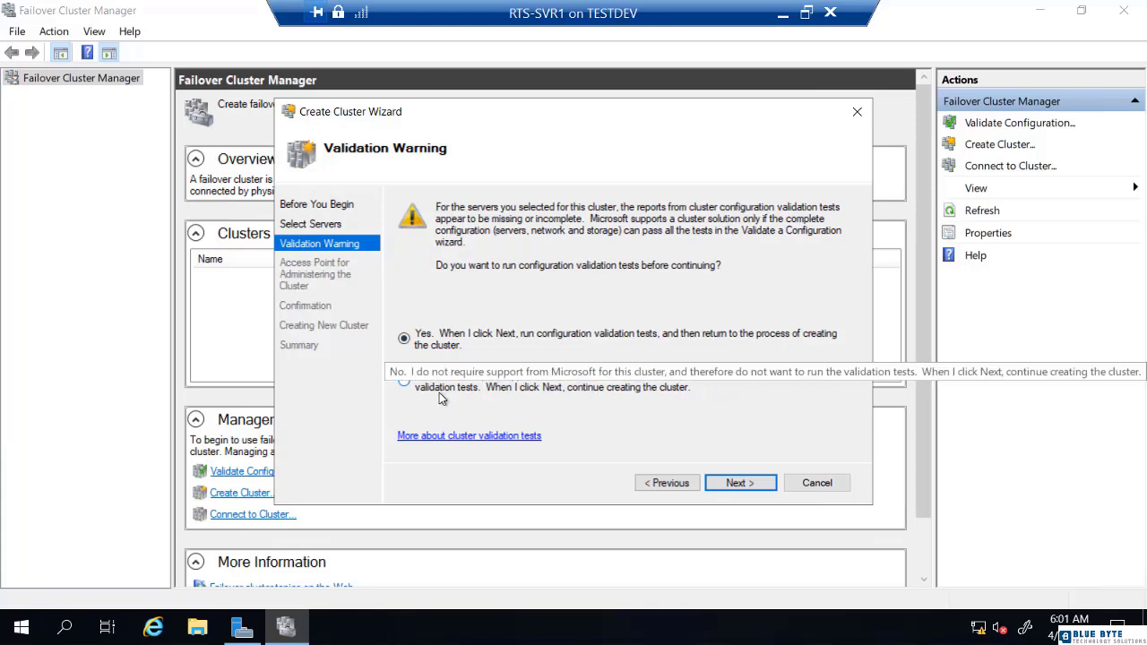
Decline the validation tests with the 'No. I do not require support' option.
click(414, 392)
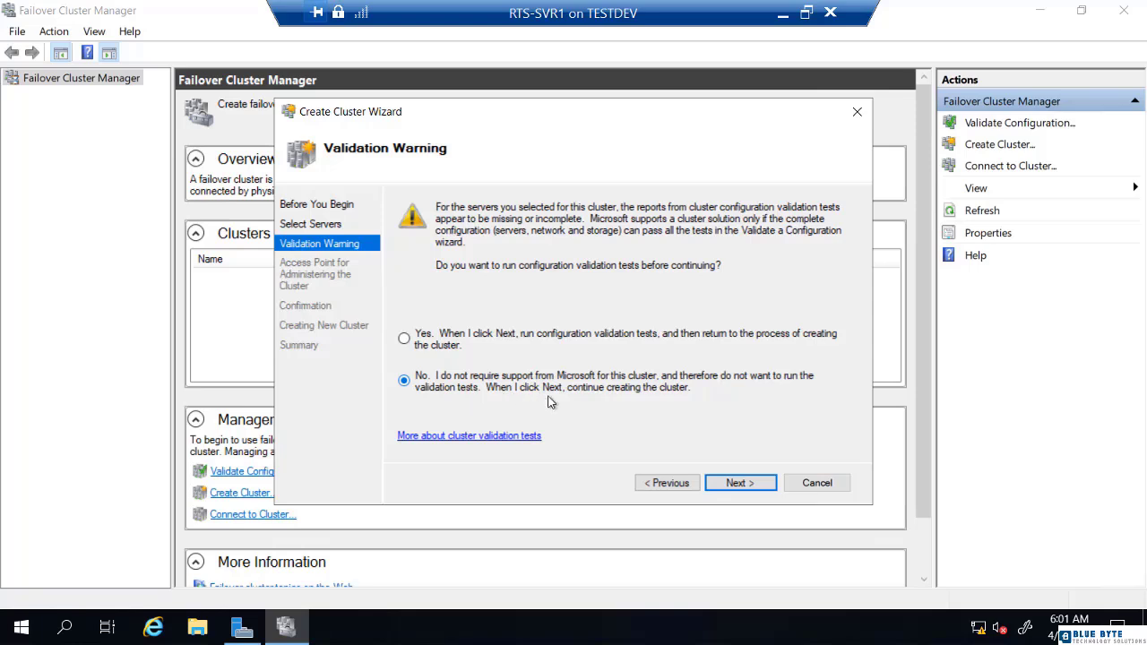
click(740, 487)
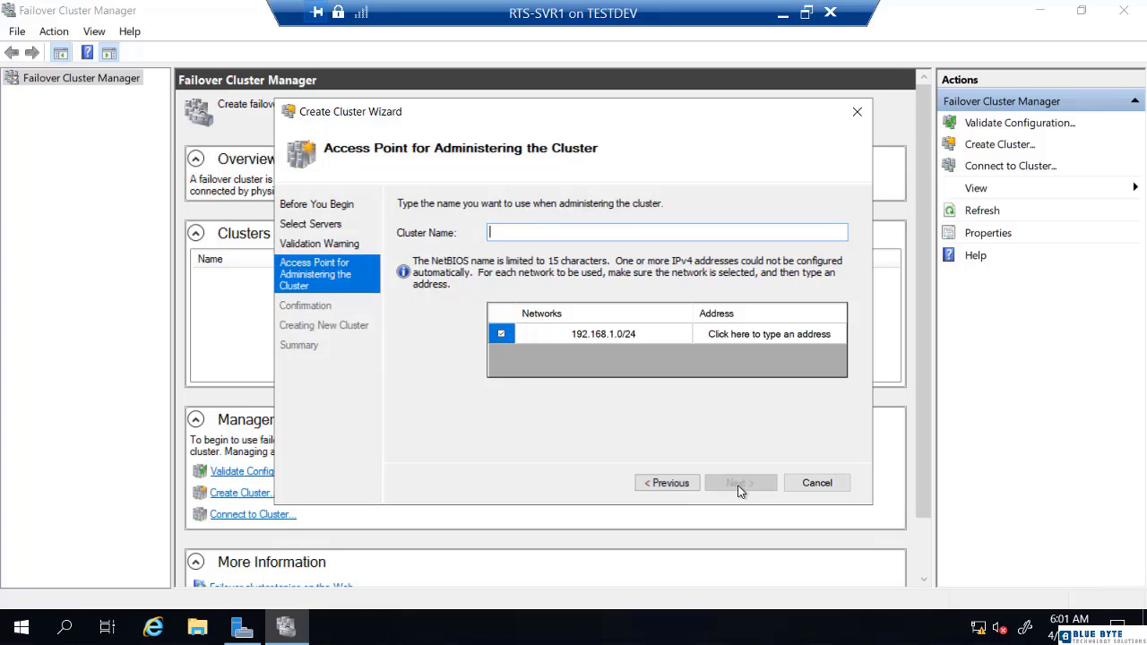
Enter cluster name RTS-Cluster and set its address to 192.168.1.254.
text(RTS-C)
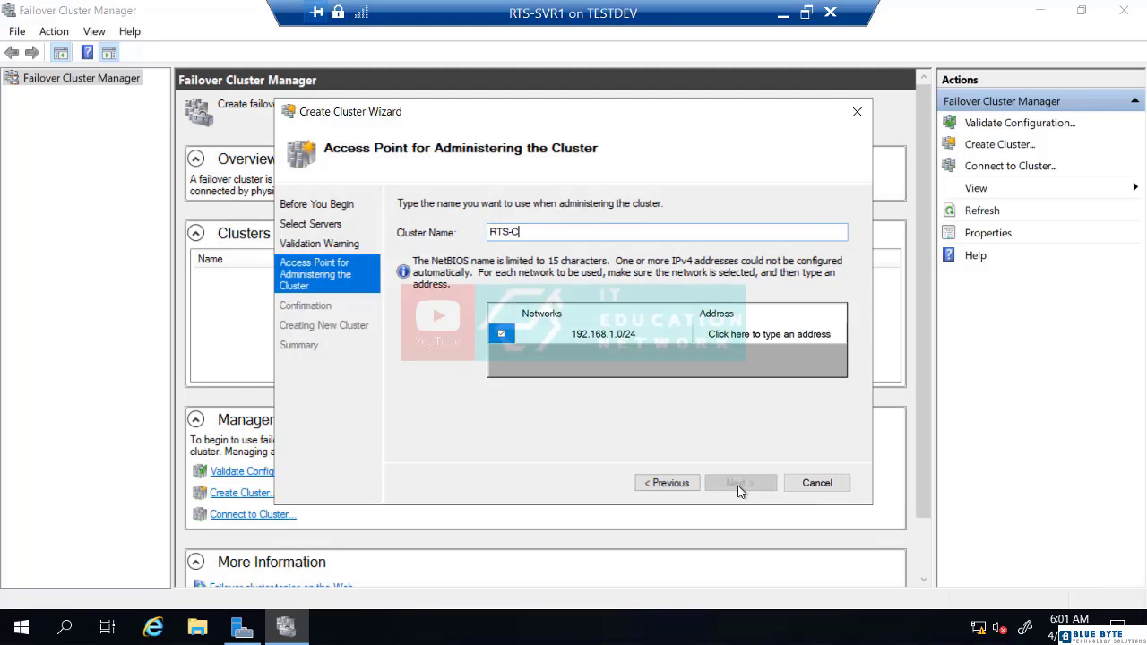
text(luster)
click(787, 337)
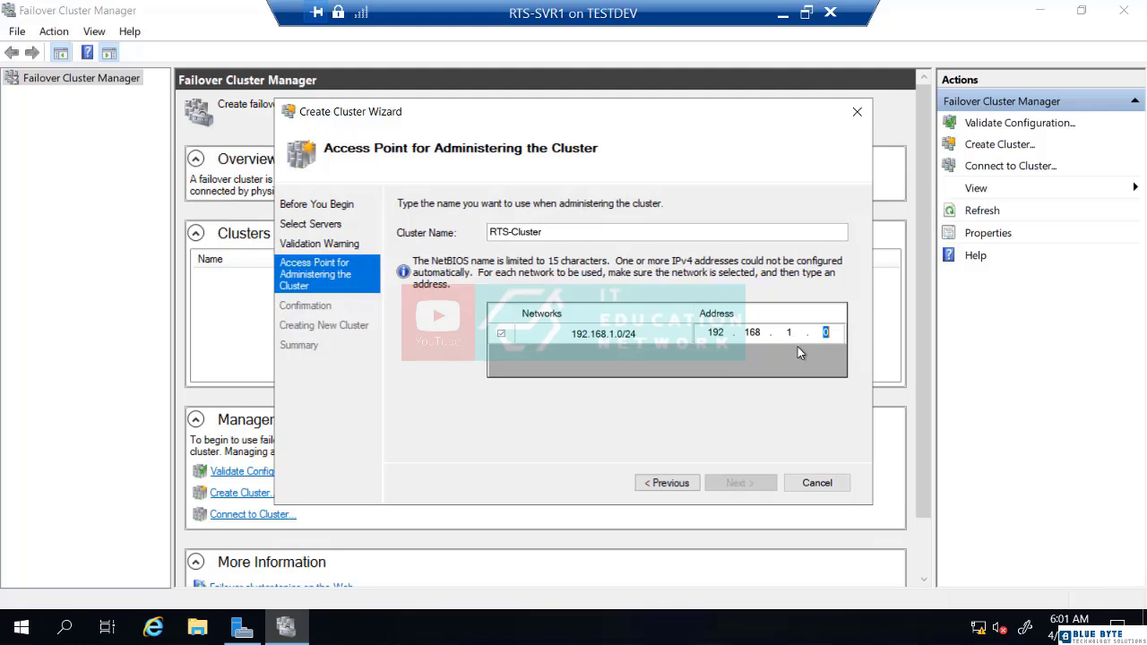
key(Right)
key(BackSpace)
text(254)
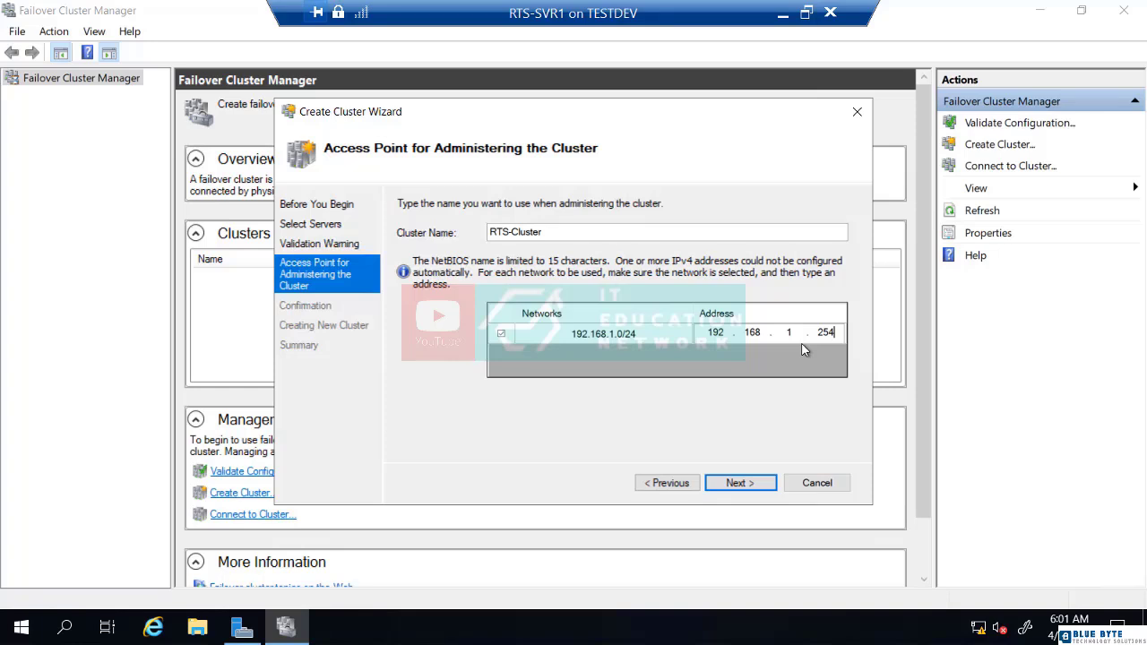
Ping 192.168.1.254 from Windows PowerShell to confirm the address is unused.
click(18, 633)
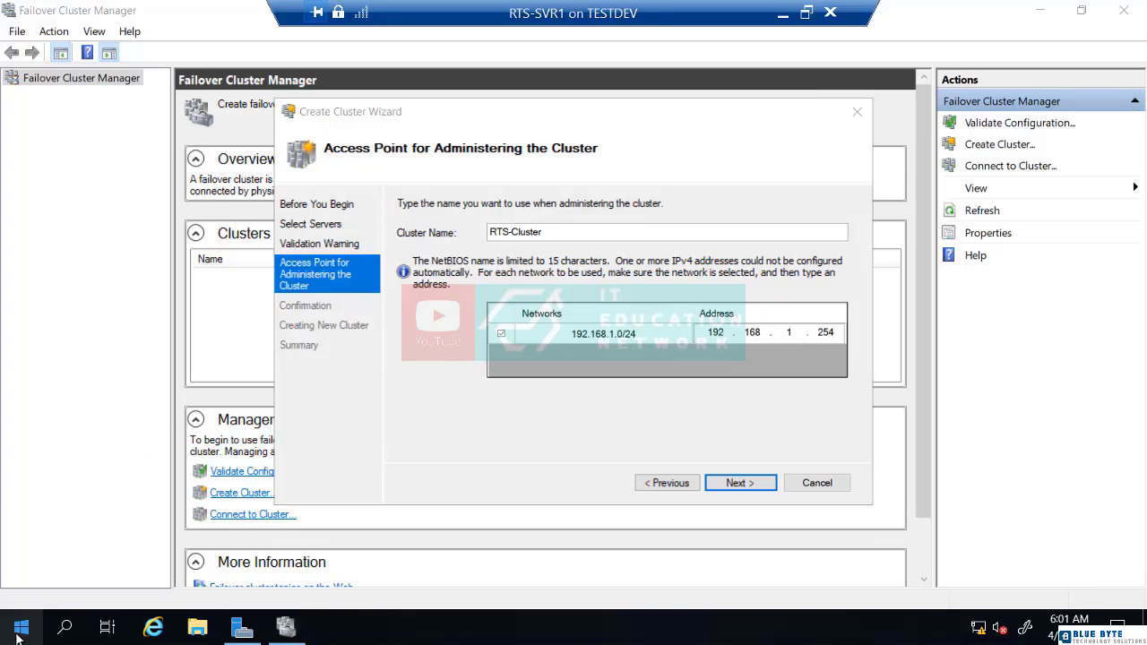
right_click(18, 633)
click(112, 364)
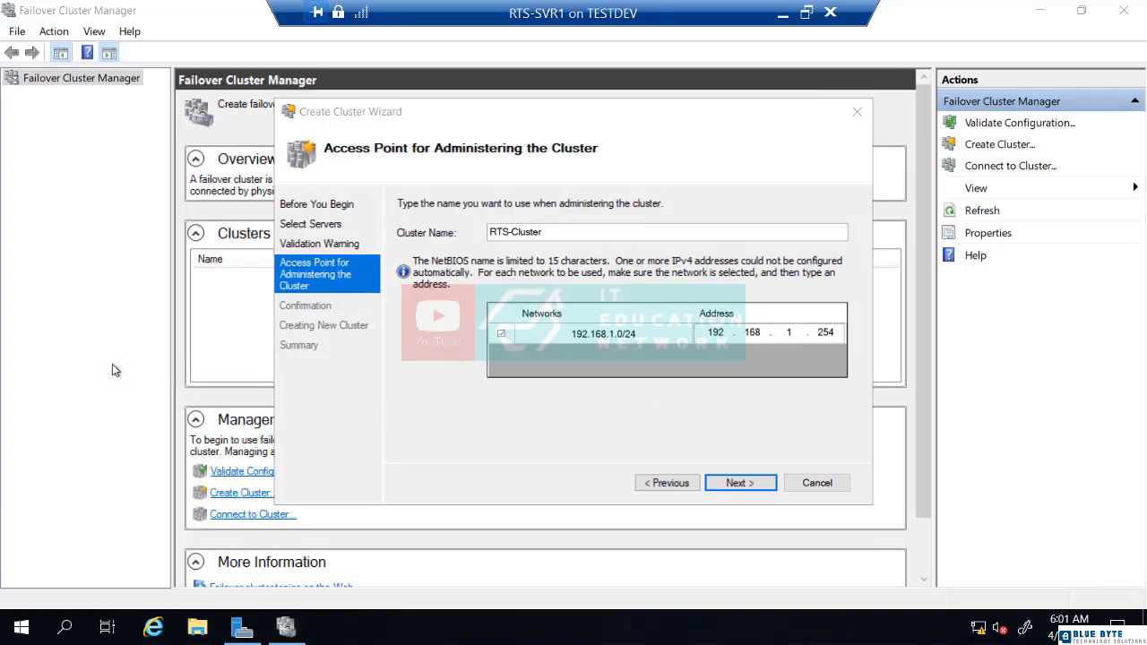
click(422, 369)
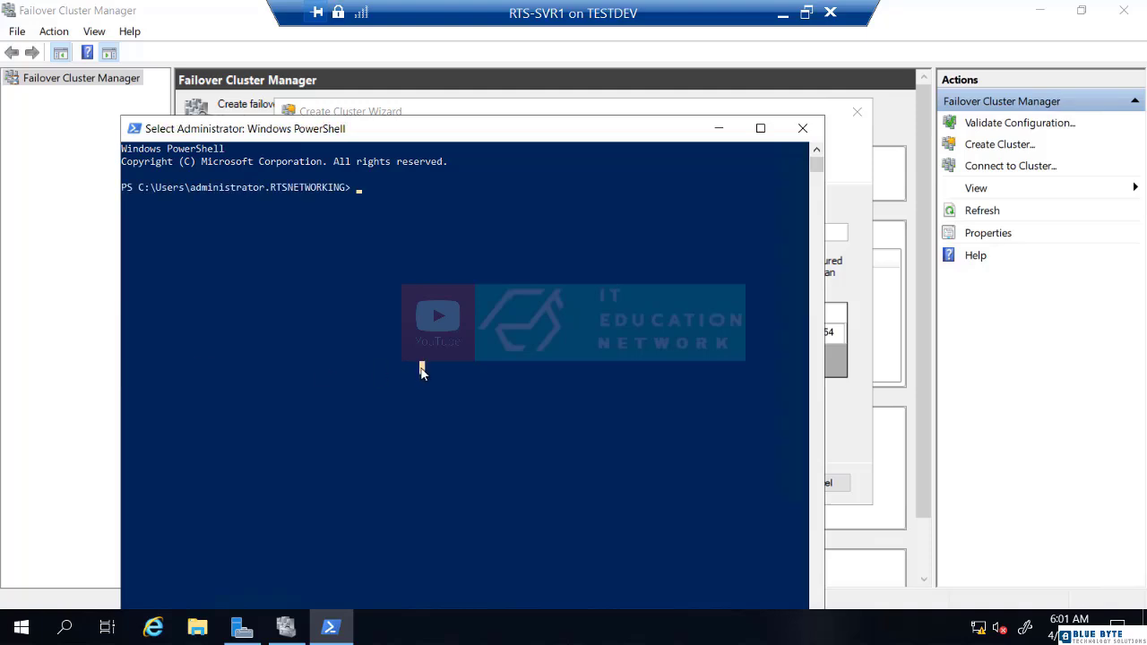
text(ping 192)
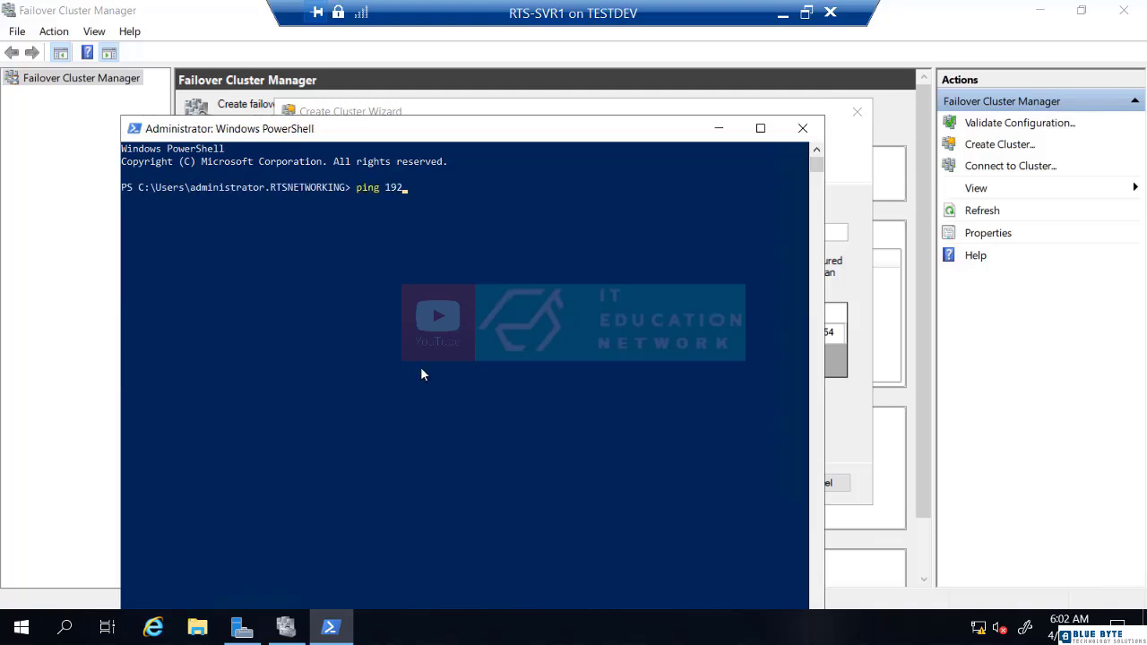
text(.168.1.254)
key(Return)
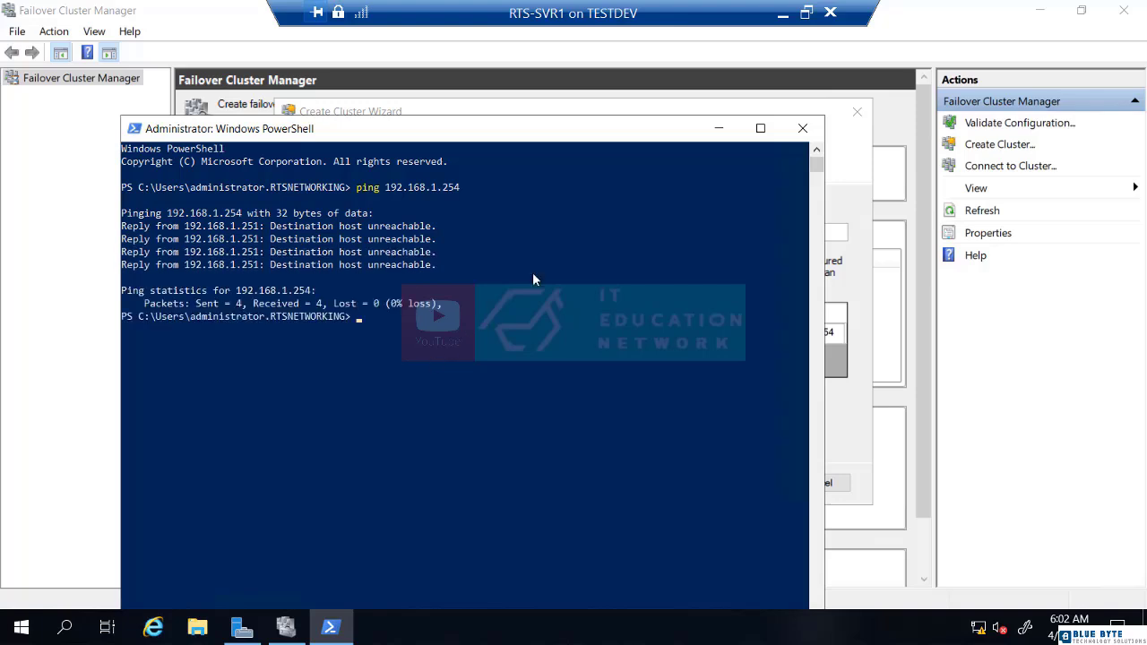
Confirm and create RTS-Cluster at 192.168.1.254 with RTS-SVR1 as its only node.
click(802, 128)
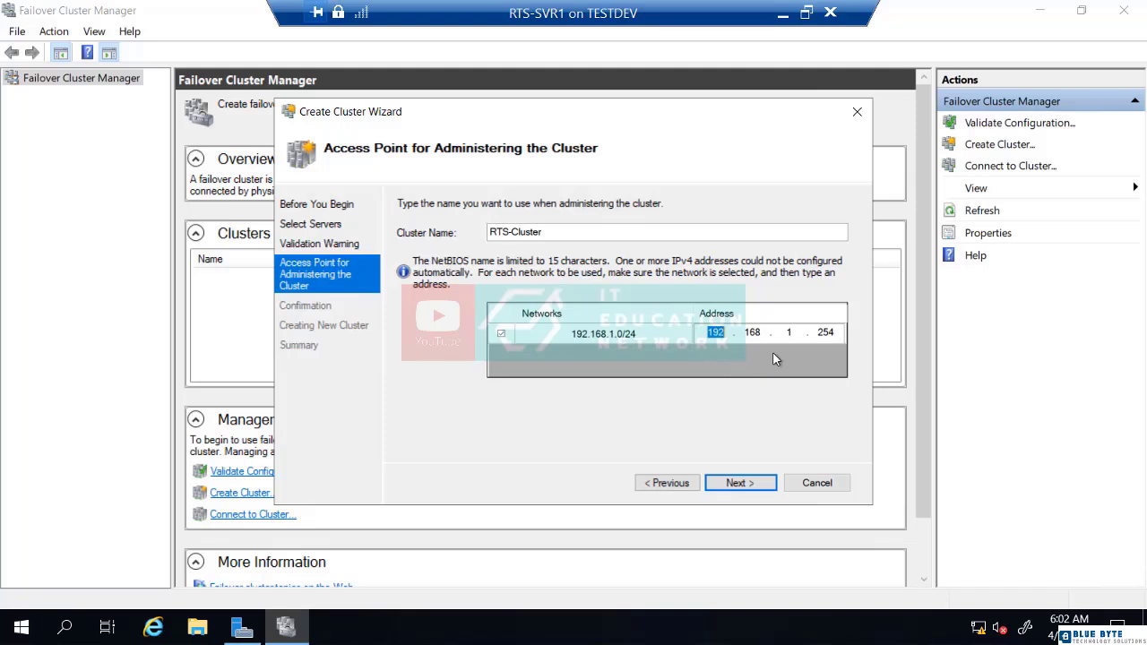
click(734, 484)
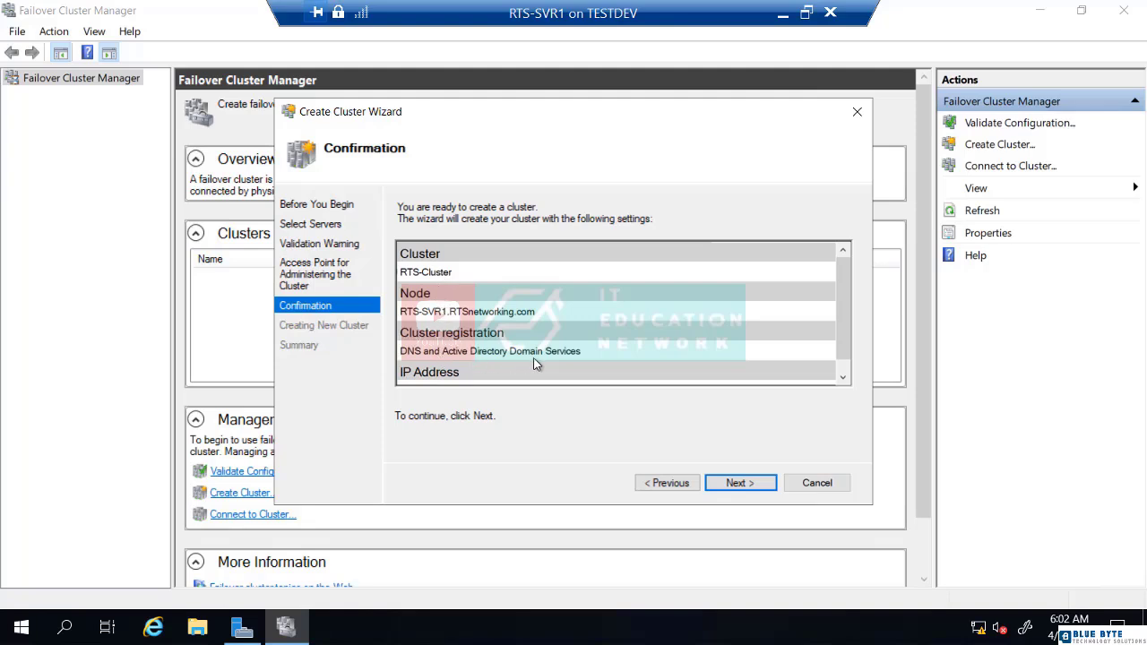
drag(838, 341, 839, 368)
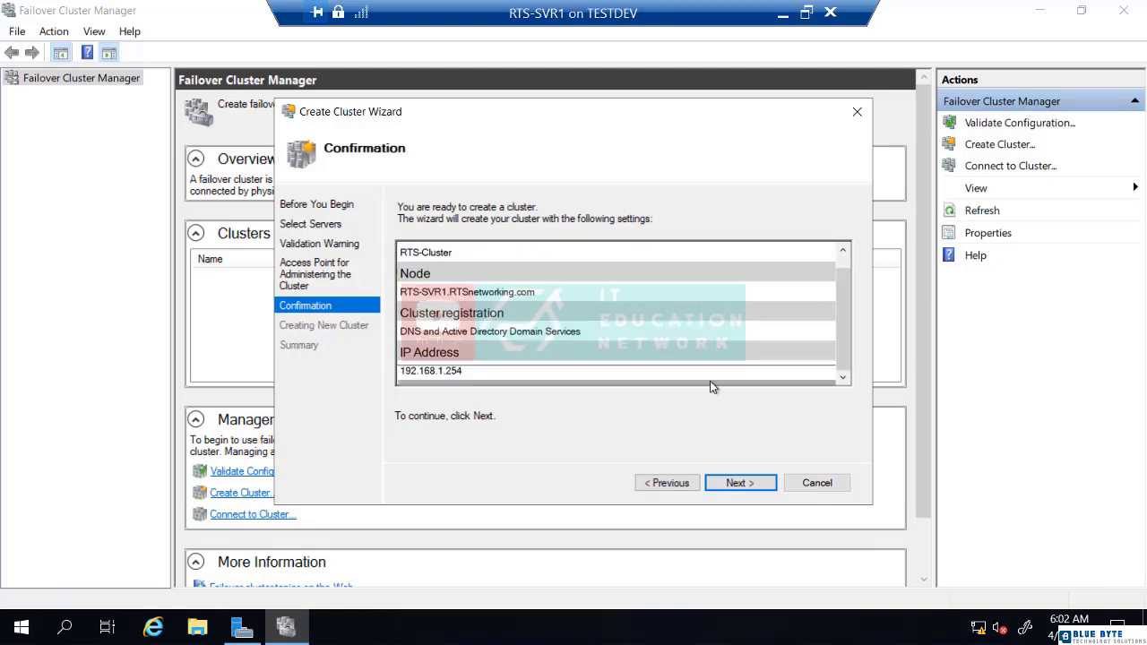
click(732, 484)
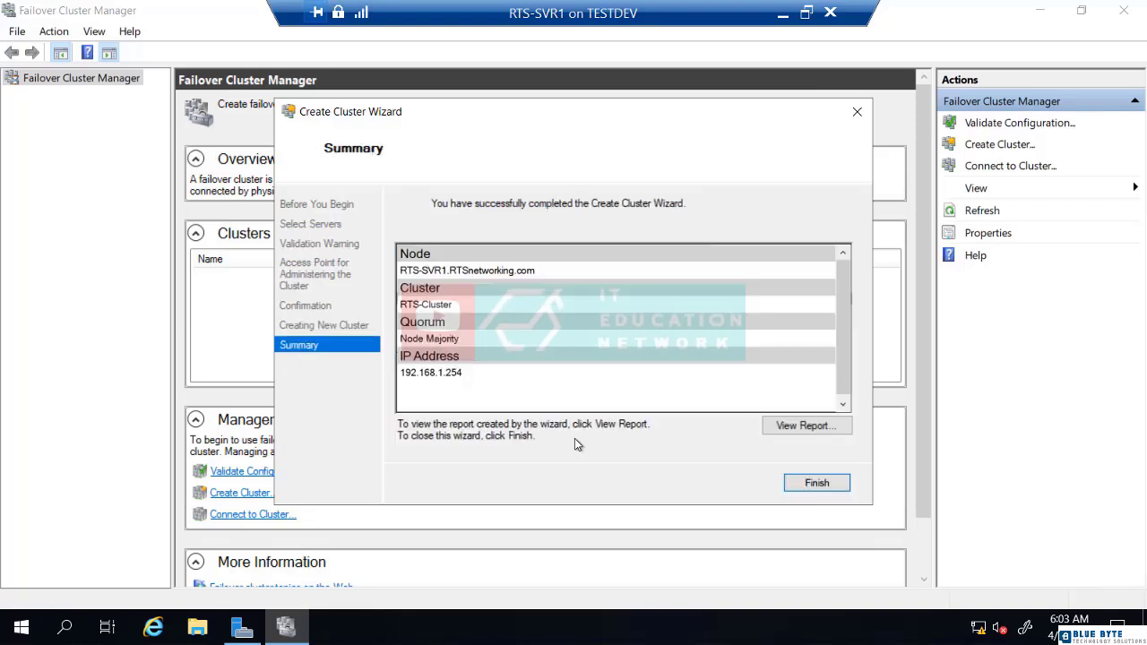
click(814, 484)
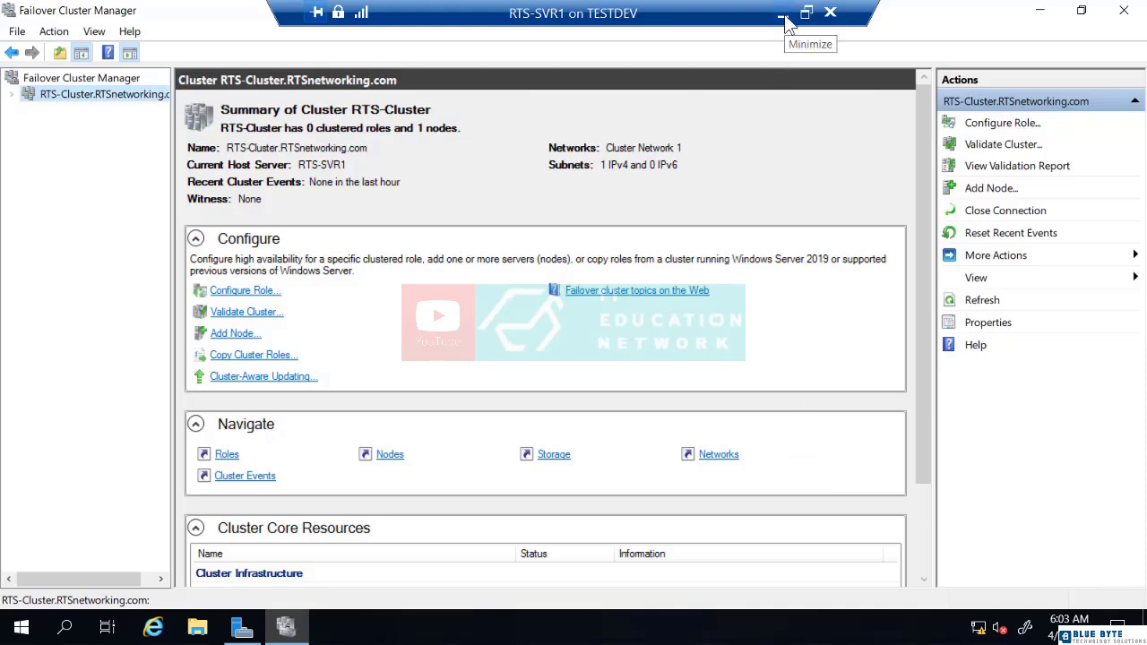
Minimize the RTS-SVR1 session and connect to the RTS-DC1 virtual machine.
click(783, 16)
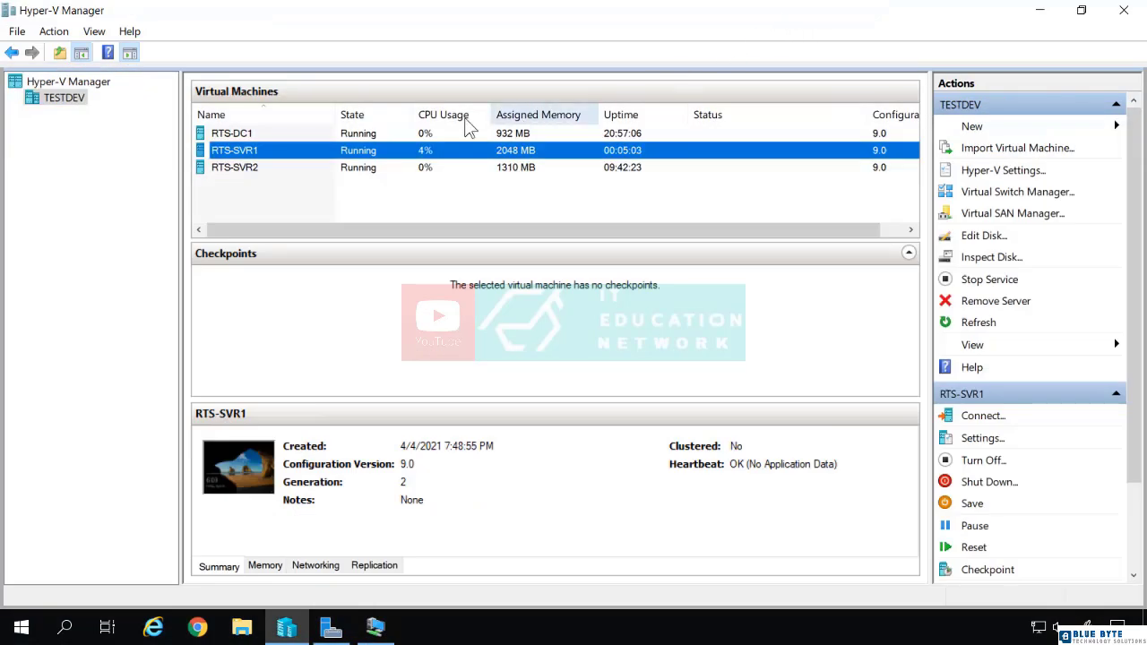
click(266, 137)
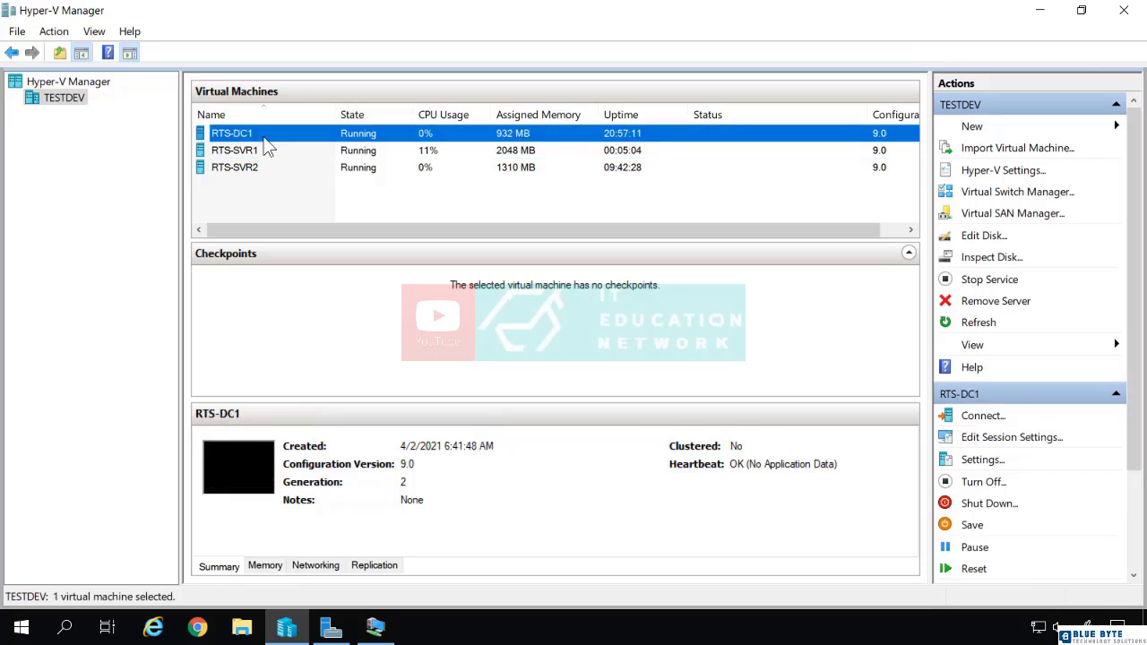
right_click(267, 139)
click(315, 150)
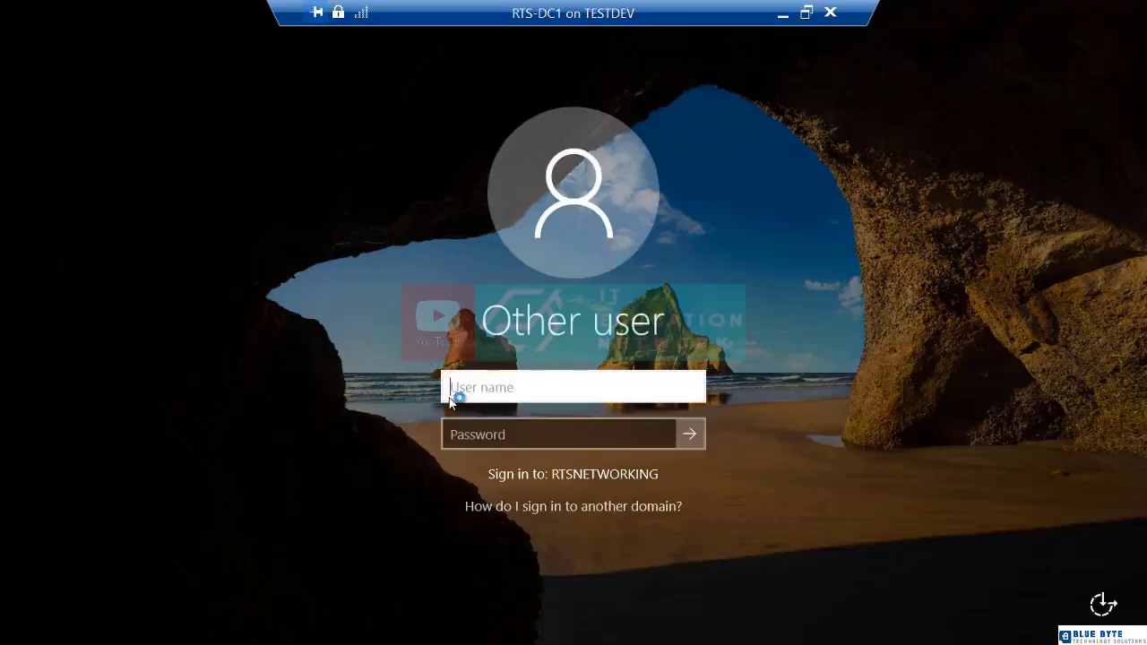
Sign in to RTS-DC1 as administrator with the account password.
text(administrator)
key(Tab)
text(********)
key(Return)
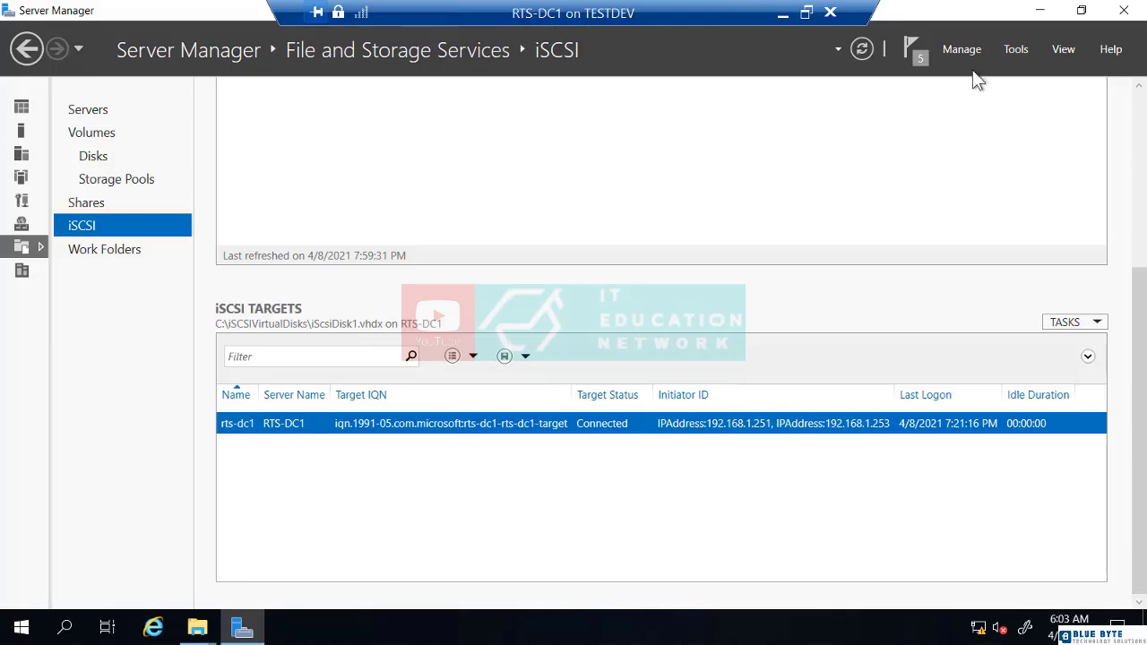
View RTS-Cluster, RTS-SVR1 and RTS-SVR2 in ADUC's Computers container, widening the Description column.
click(1014, 49)
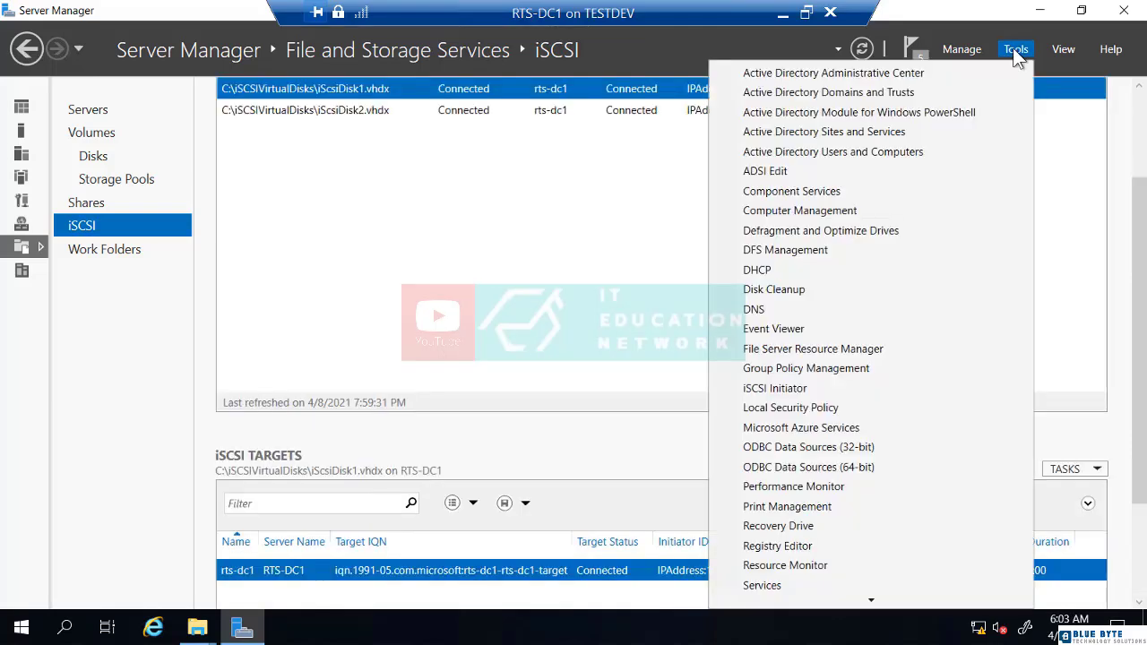
click(901, 151)
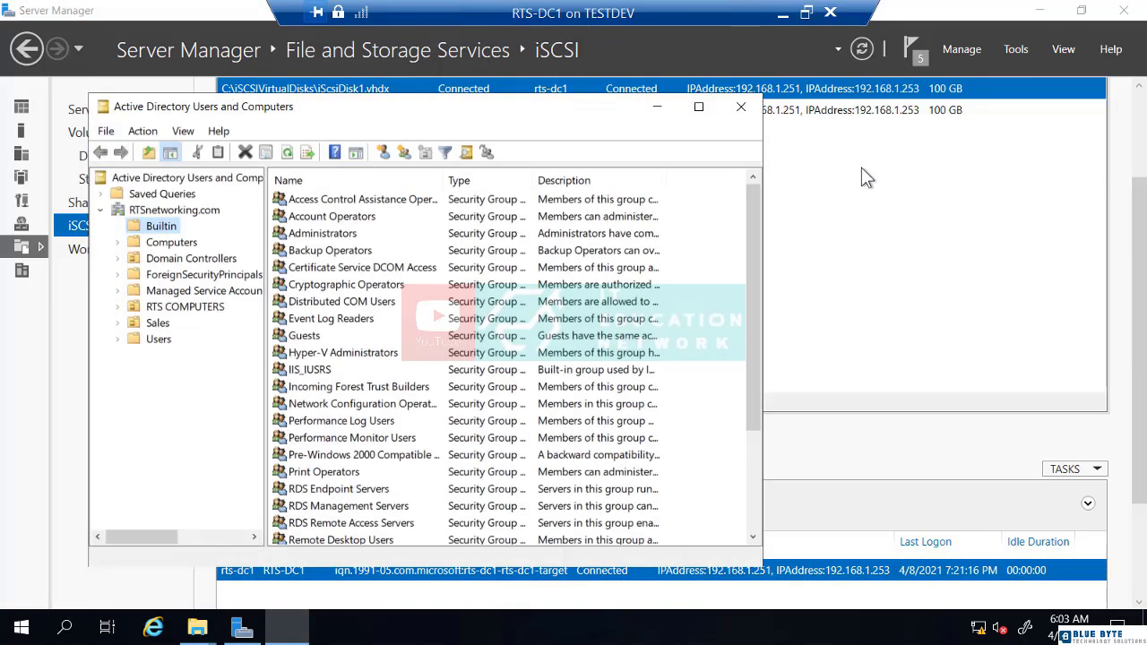
click(173, 242)
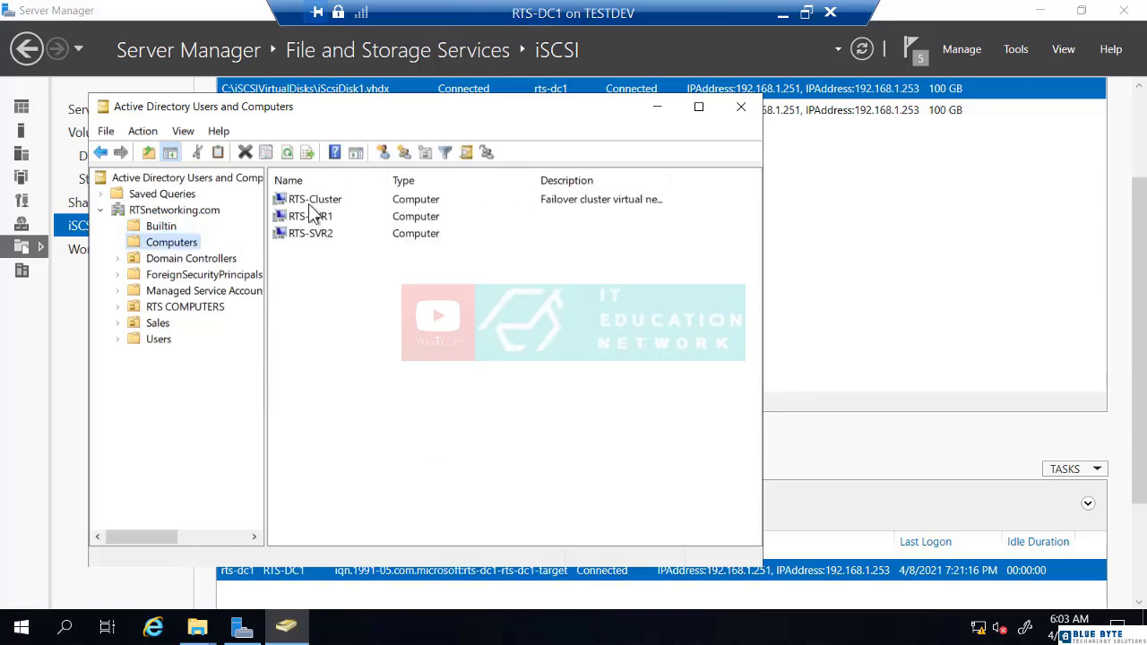
click(698, 107)
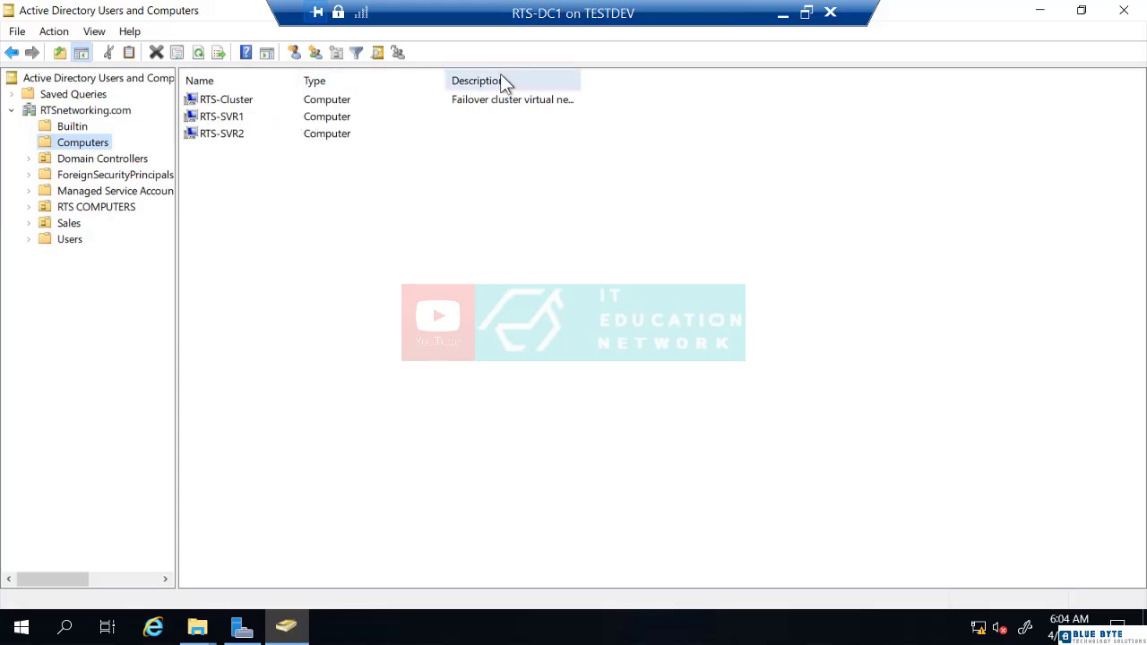
drag(581, 73, 673, 73)
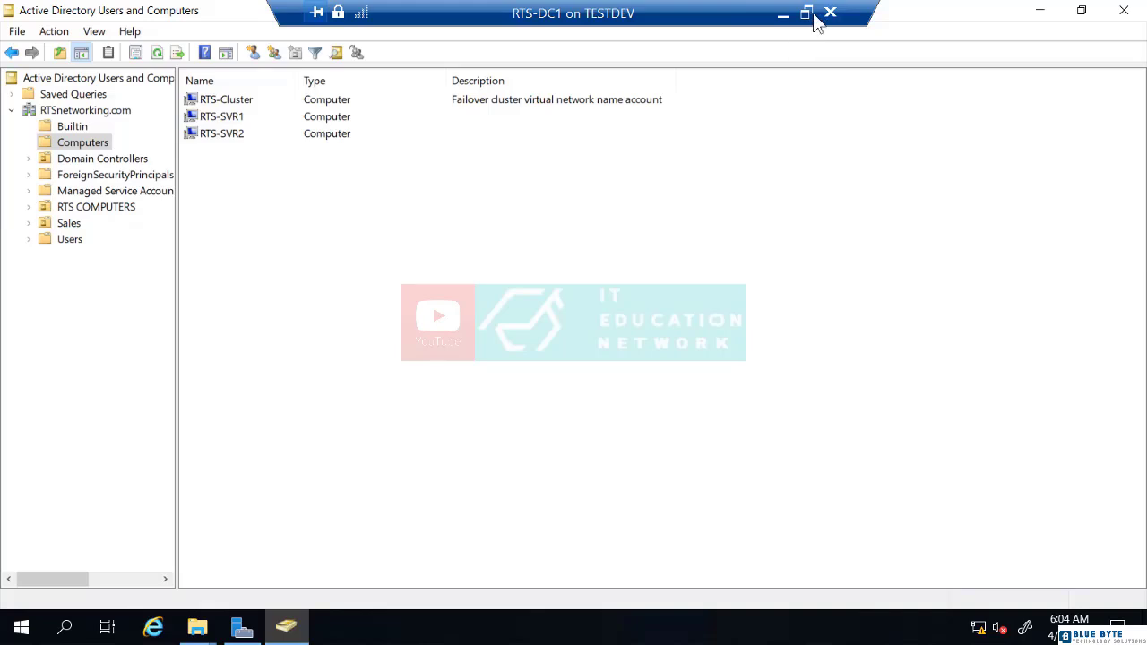
Switch to the RTS-SVR1 session and launch a Windows PowerShell console.
click(782, 16)
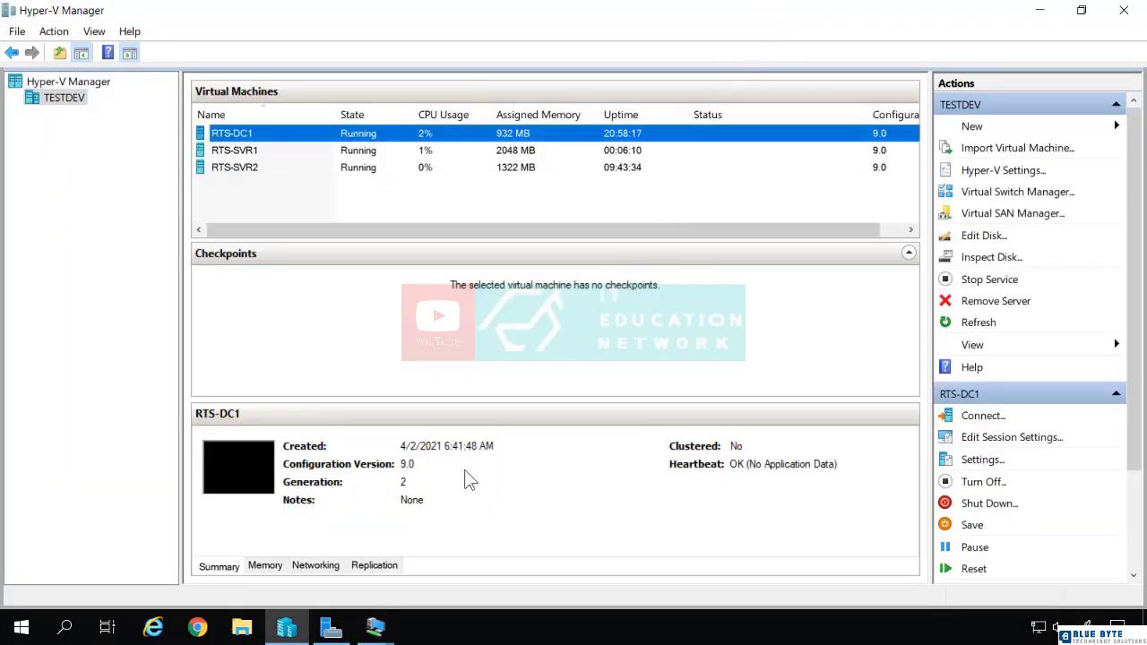
click(375, 628)
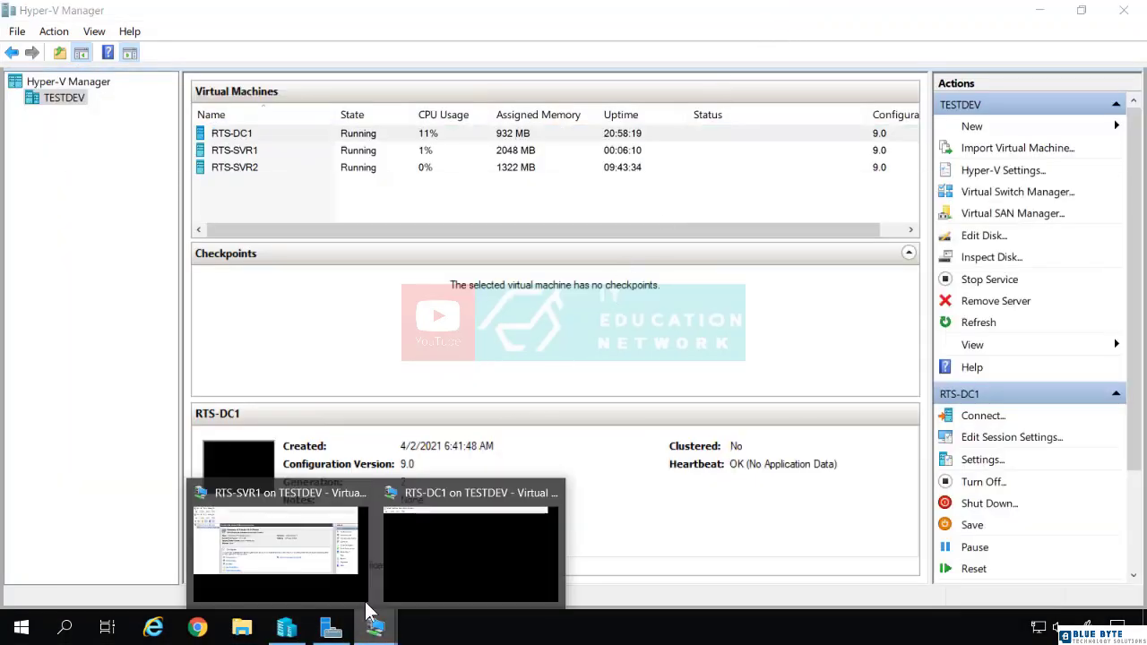
click(308, 563)
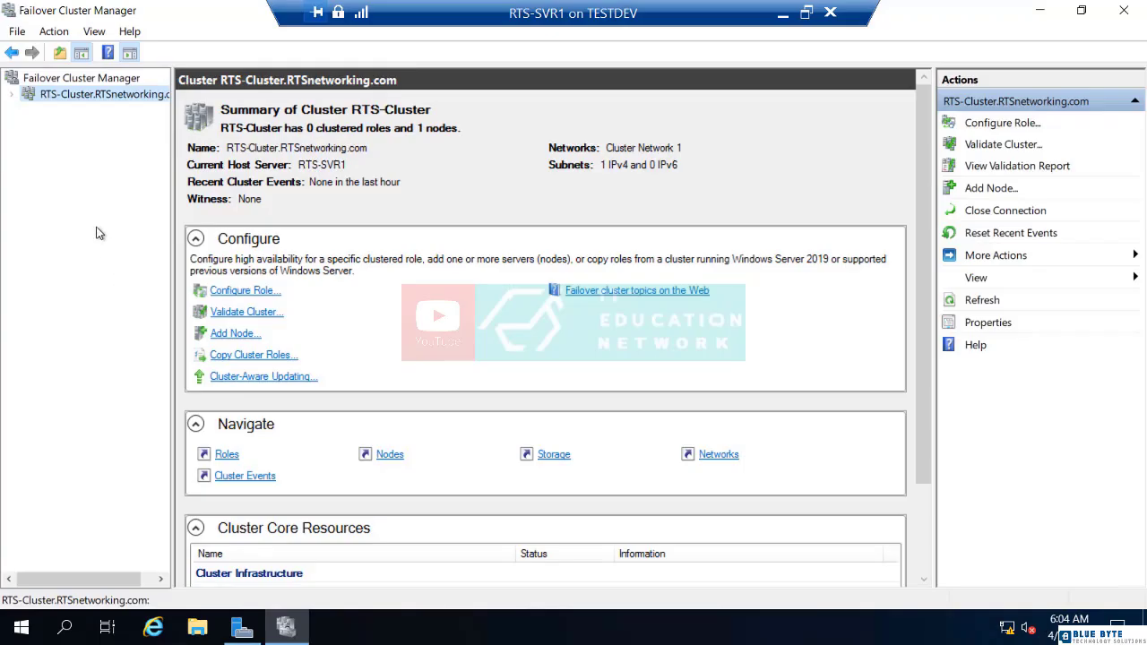
click(11, 95)
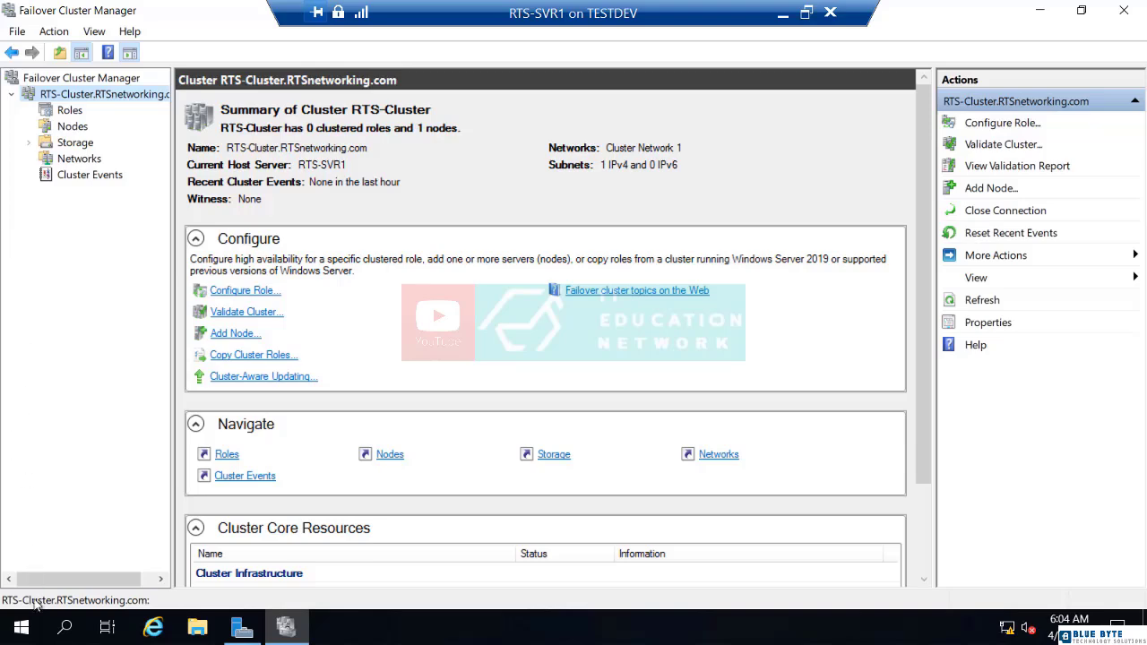
right_click(25, 627)
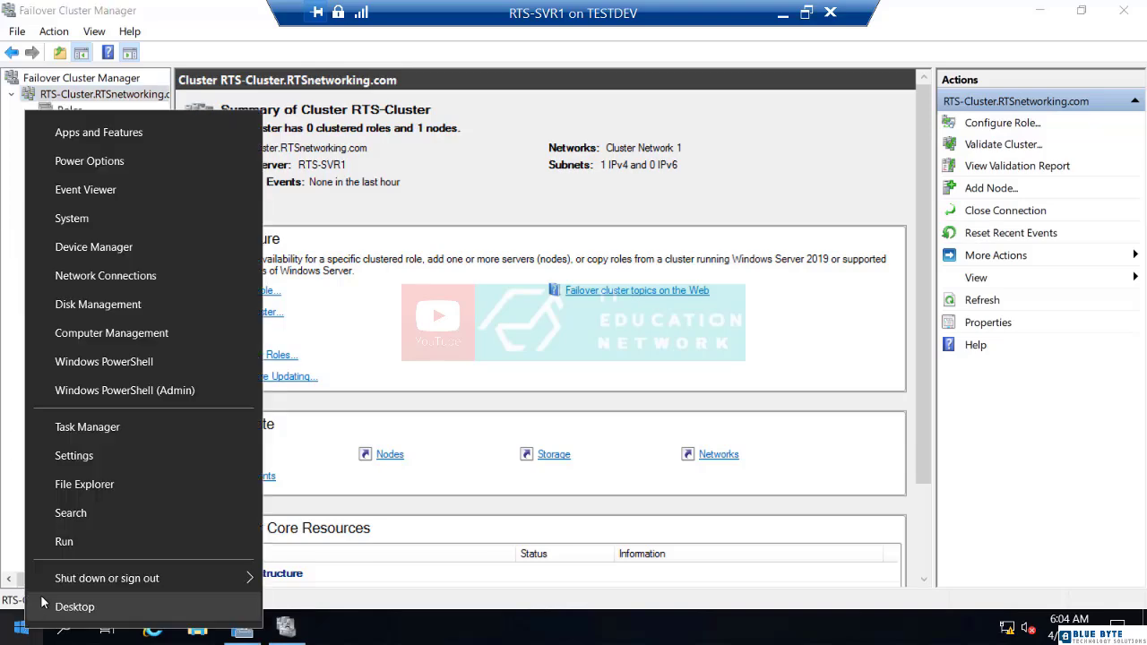
click(94, 362)
Ping 192.168.1.254 and rts-cluster, confirming replies with 0% loss.
click(295, 309)
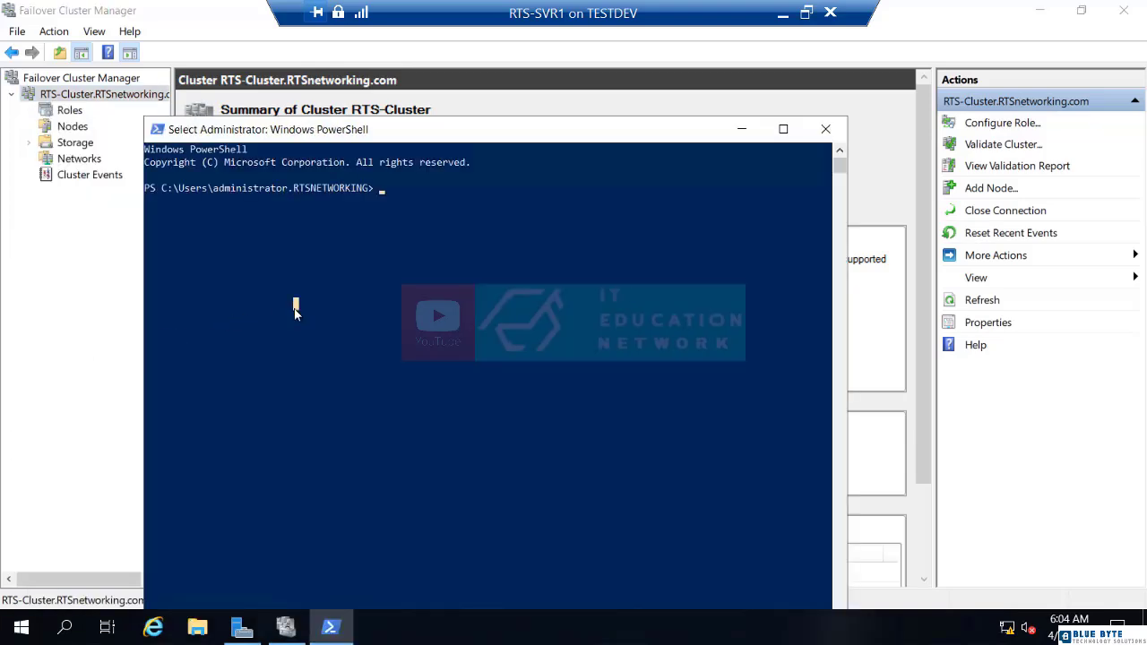
text(ping )
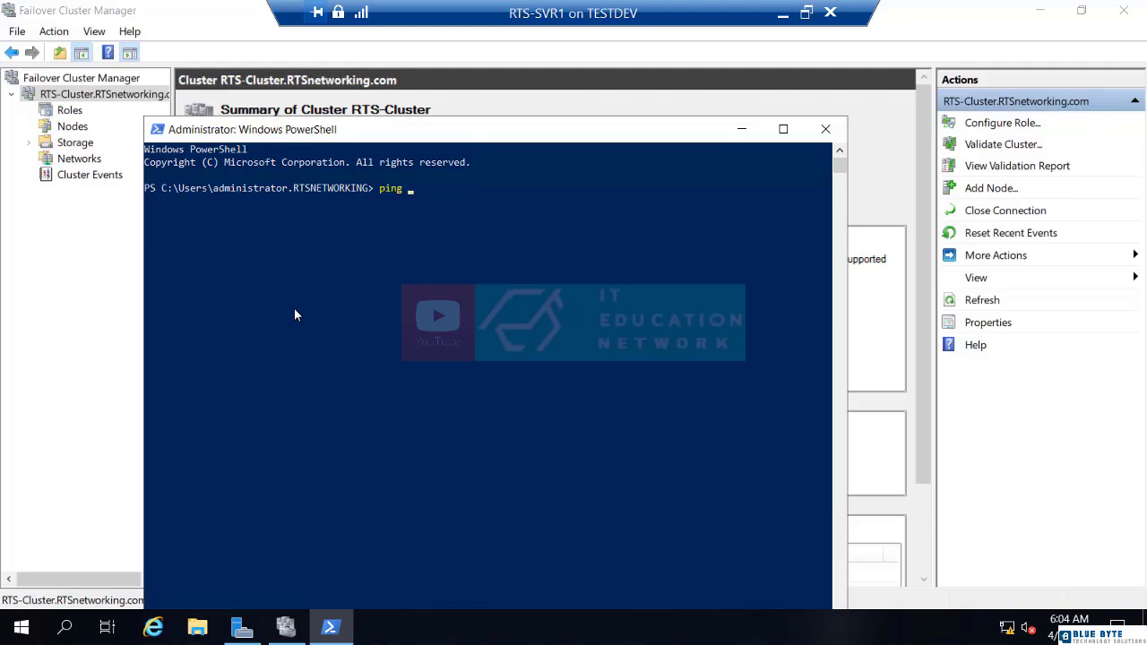
text(192.168.1.254)
key(Return)
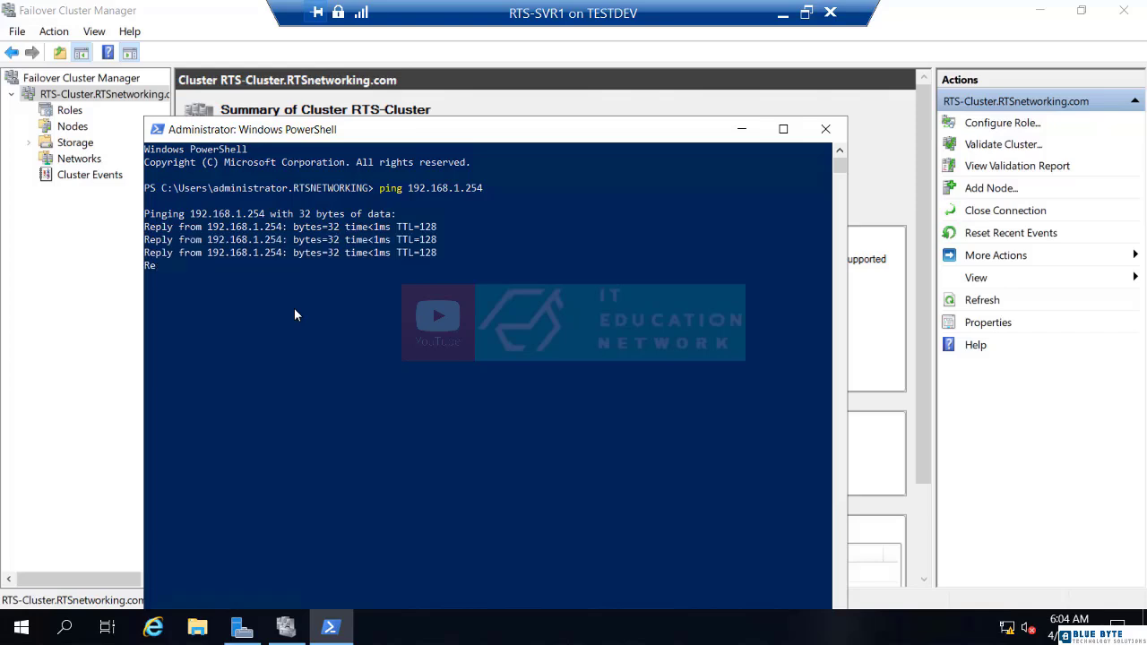
text(ping rts)
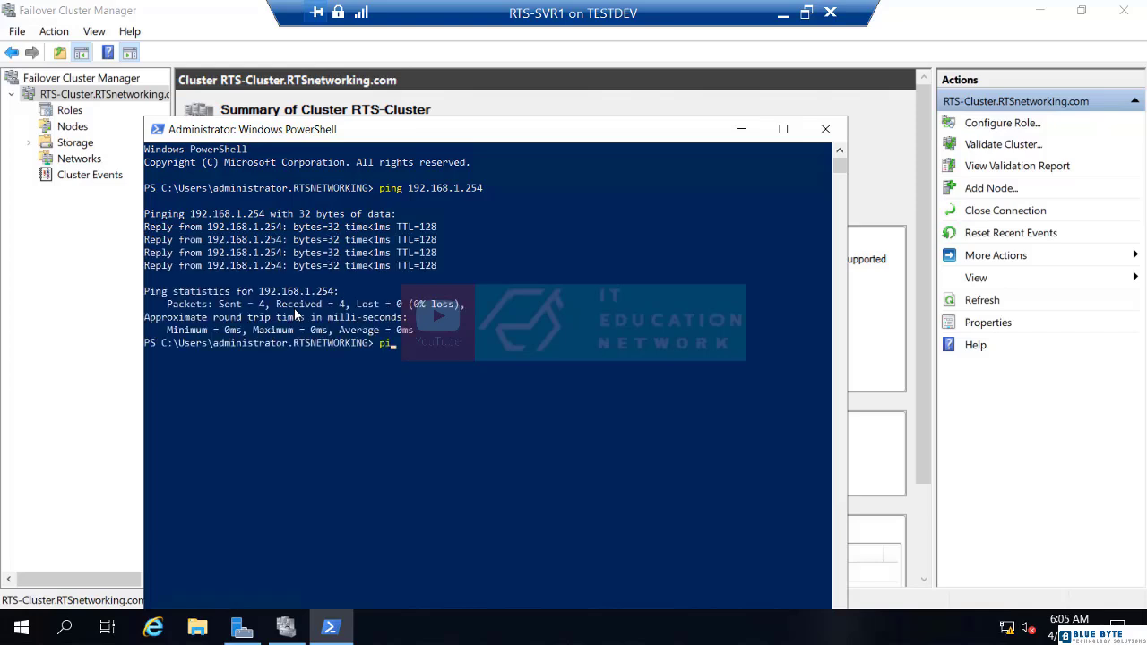
text(-cluster)
key(Return)
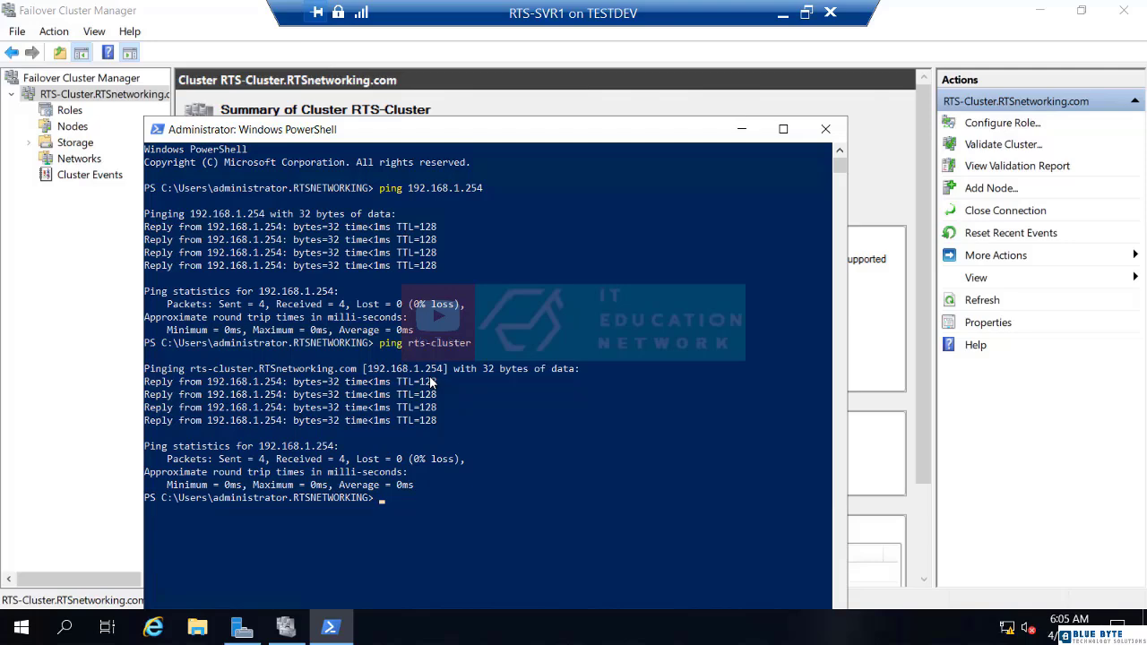
Close PowerShell, confirm Storage > Pools holds no pools, then view the empty Disks list.
click(830, 135)
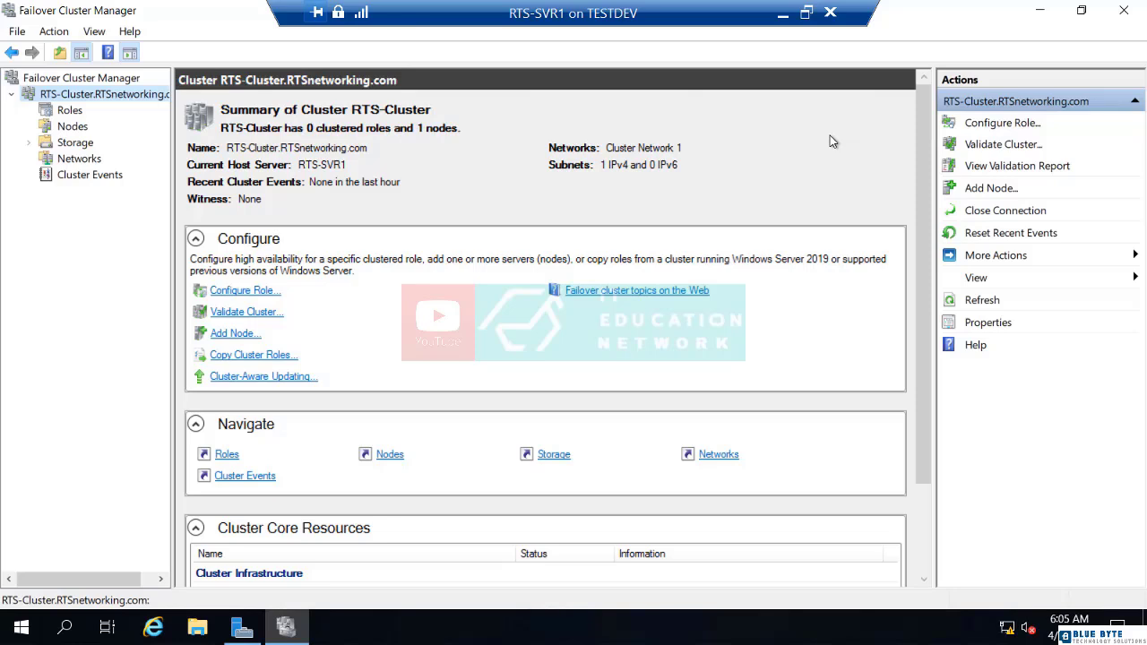
click(75, 145)
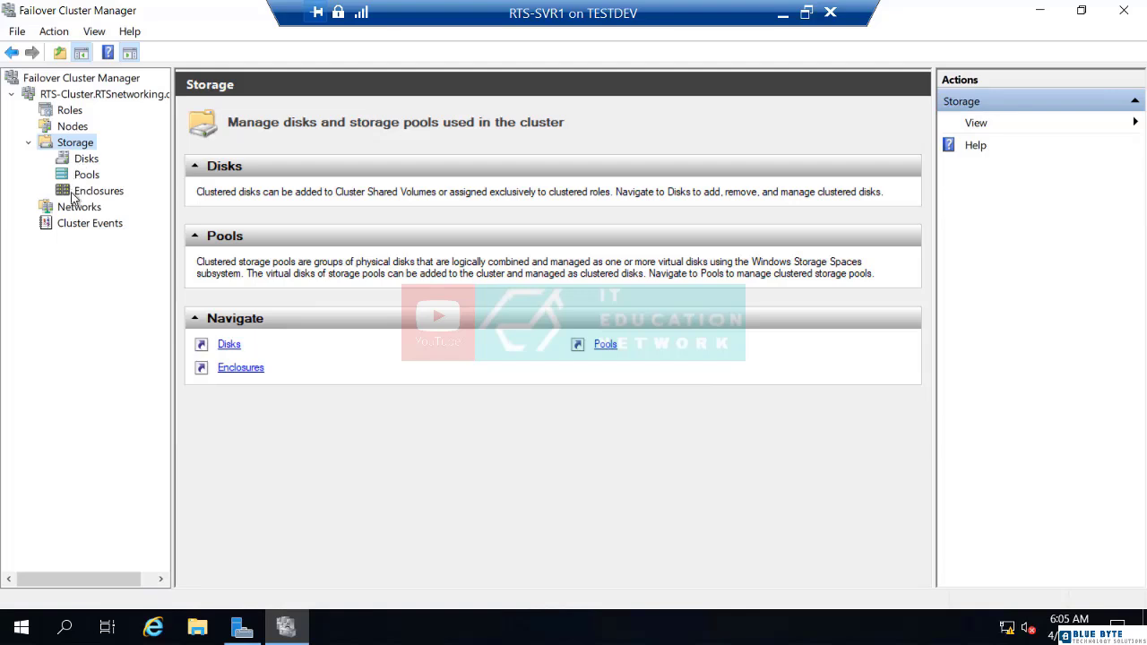
click(78, 180)
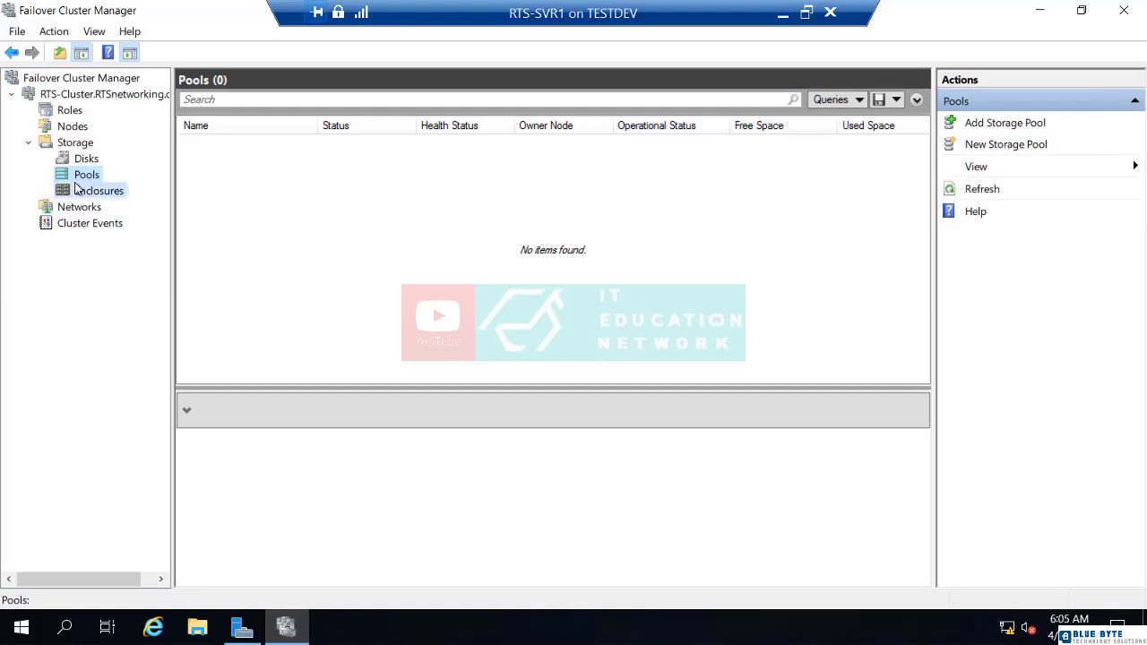
right_click(76, 183)
right_click(80, 174)
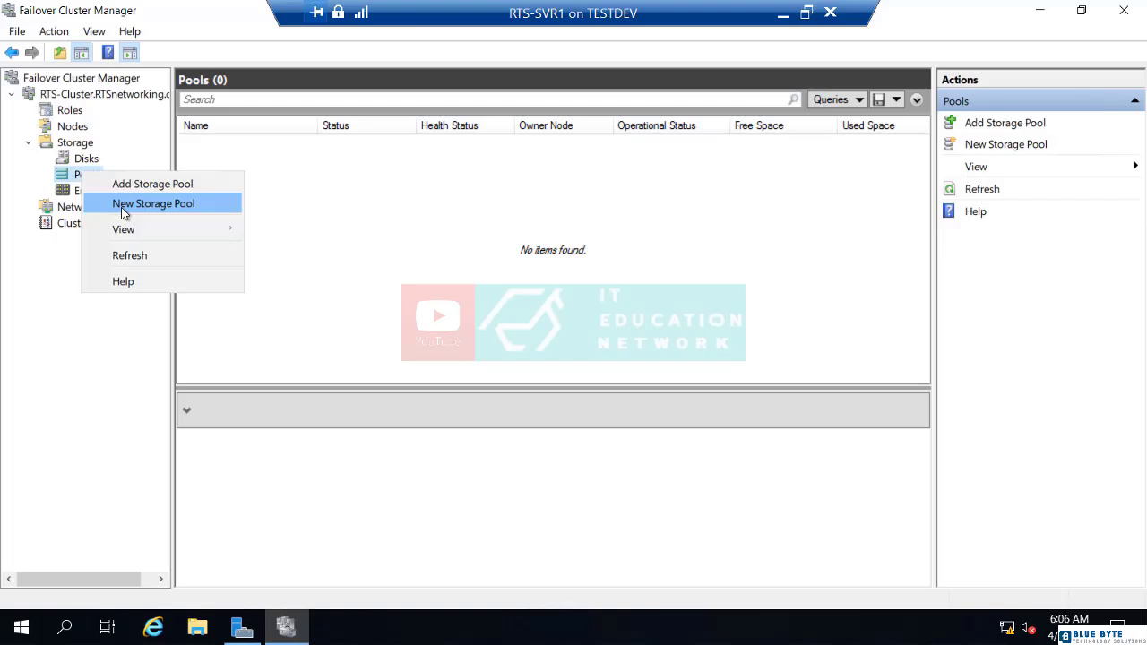
click(83, 159)
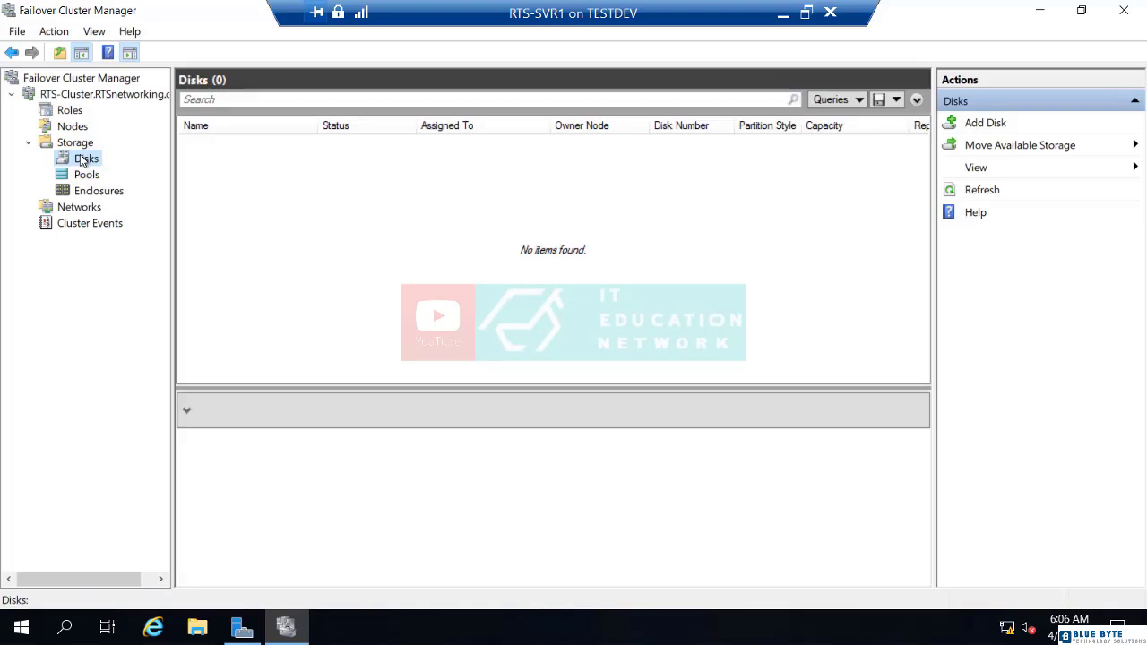
Add the 100 GB Cluster Disk 1 to the cluster's storage via Add Disk.
right_click(82, 160)
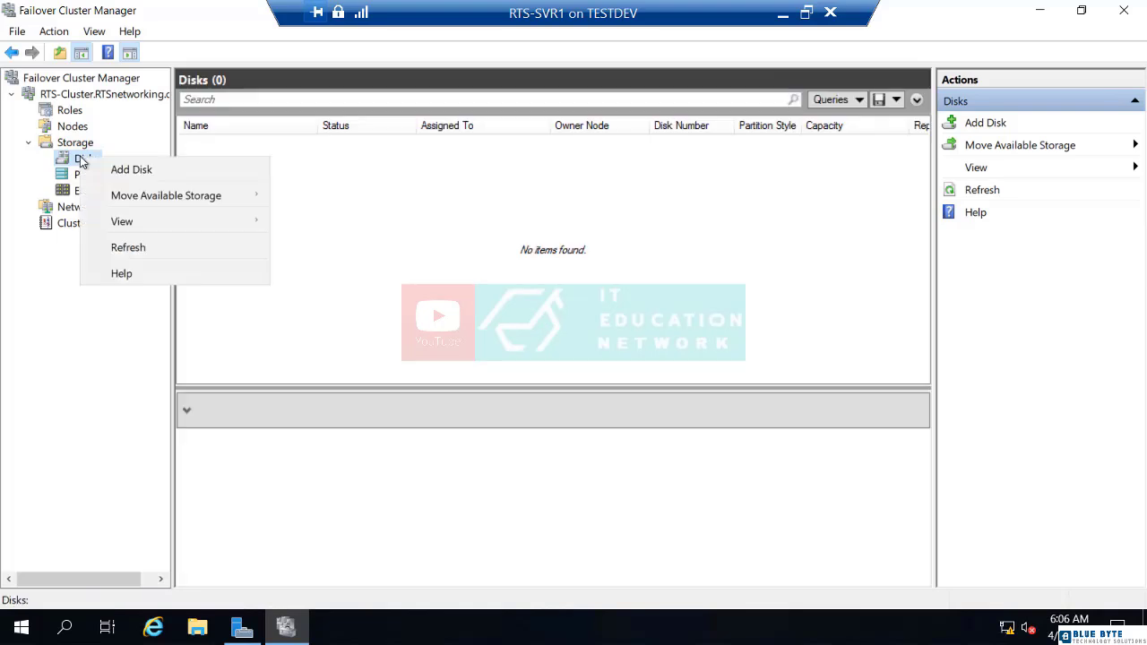
click(120, 170)
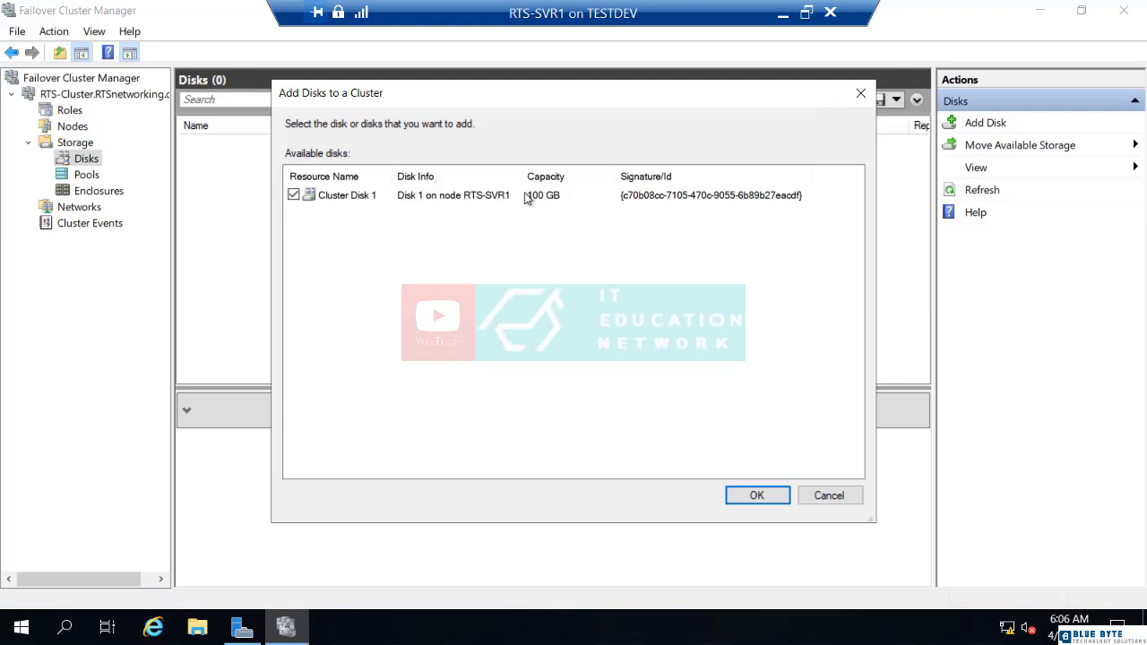
click(755, 497)
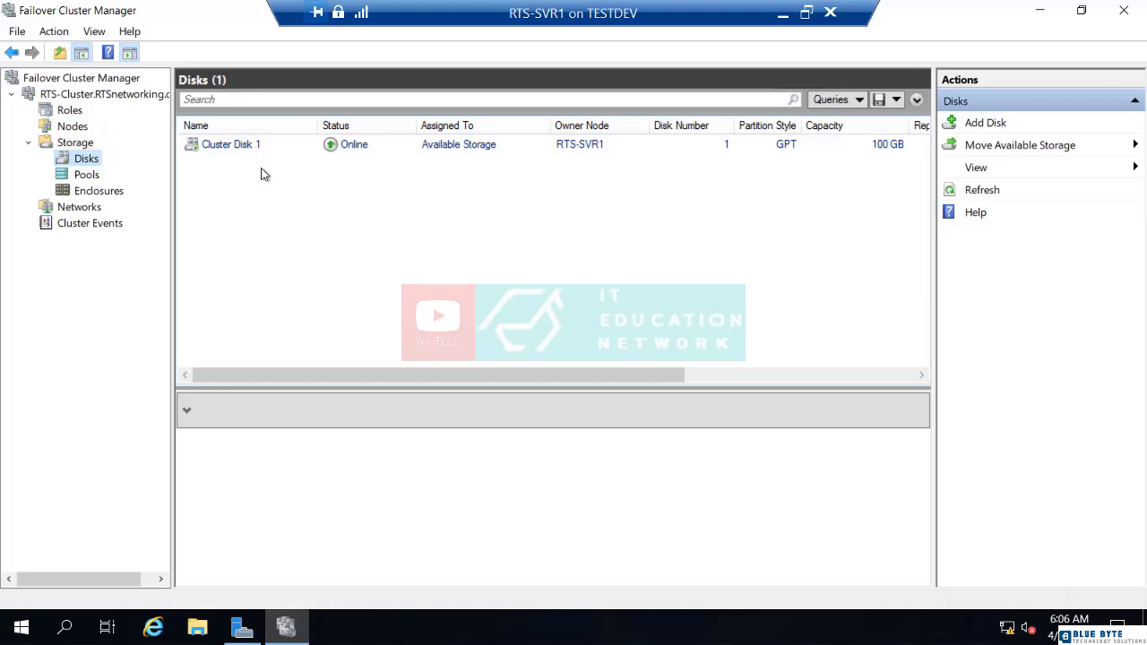
Start the High Availability Wizard for Roles and choose a general-use File Server role.
click(68, 114)
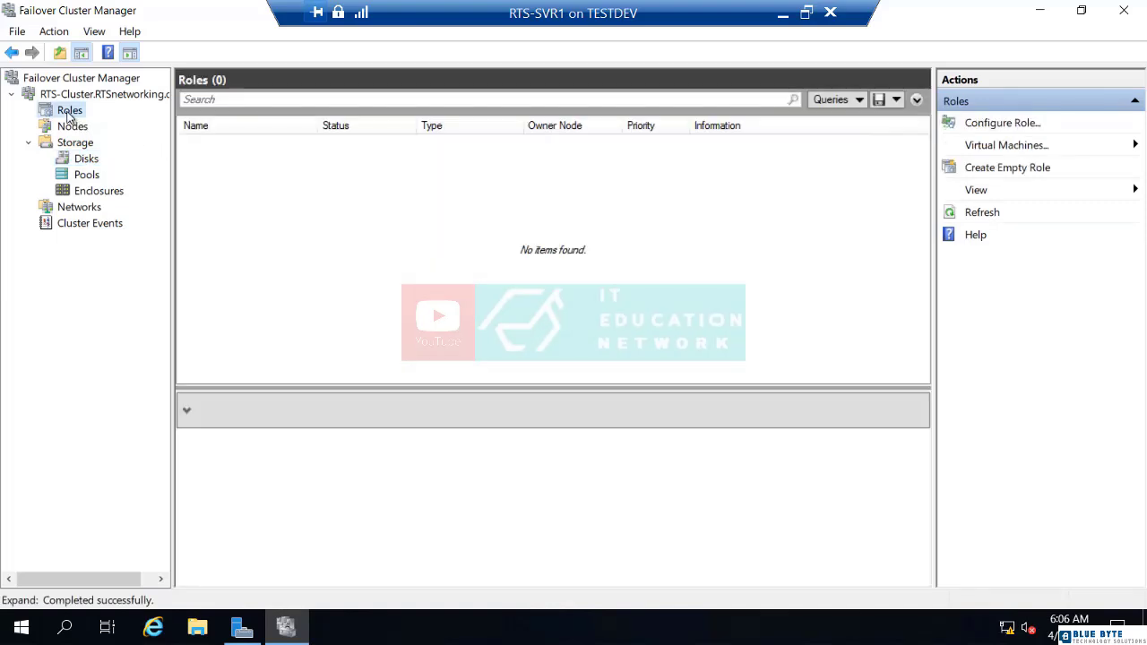
right_click(68, 115)
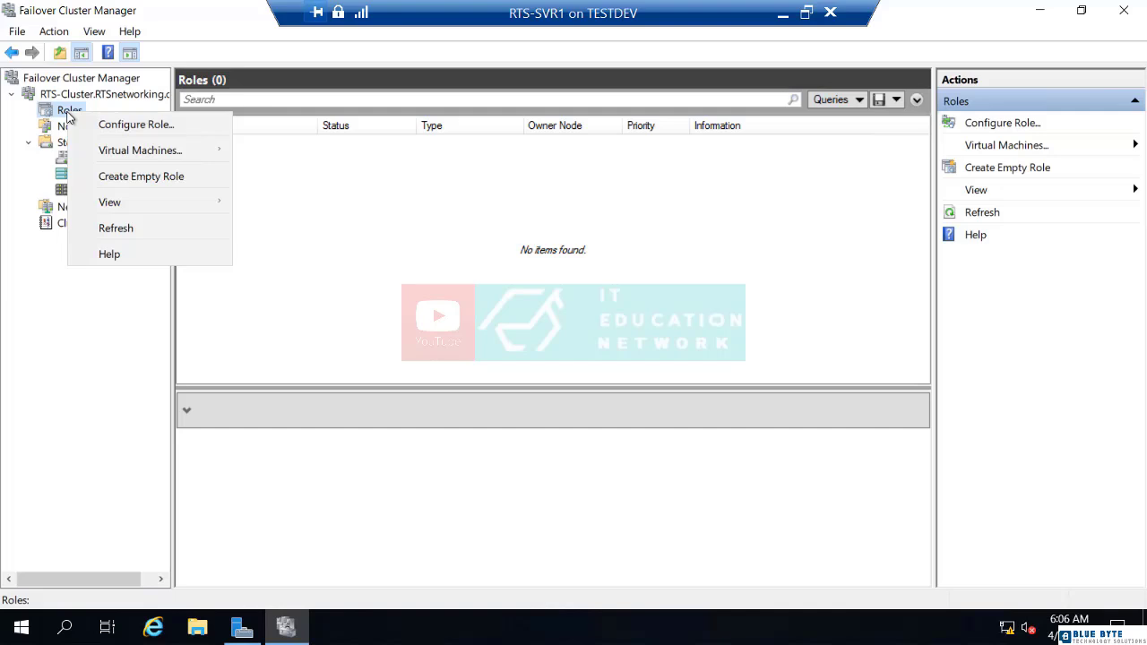
click(115, 130)
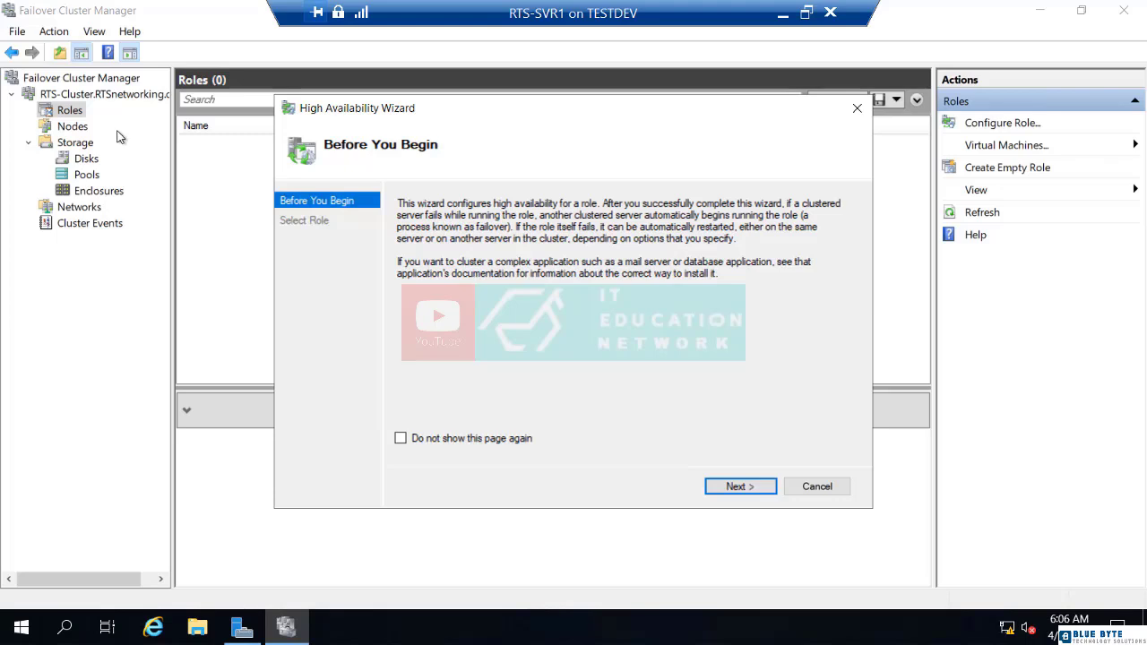
click(736, 488)
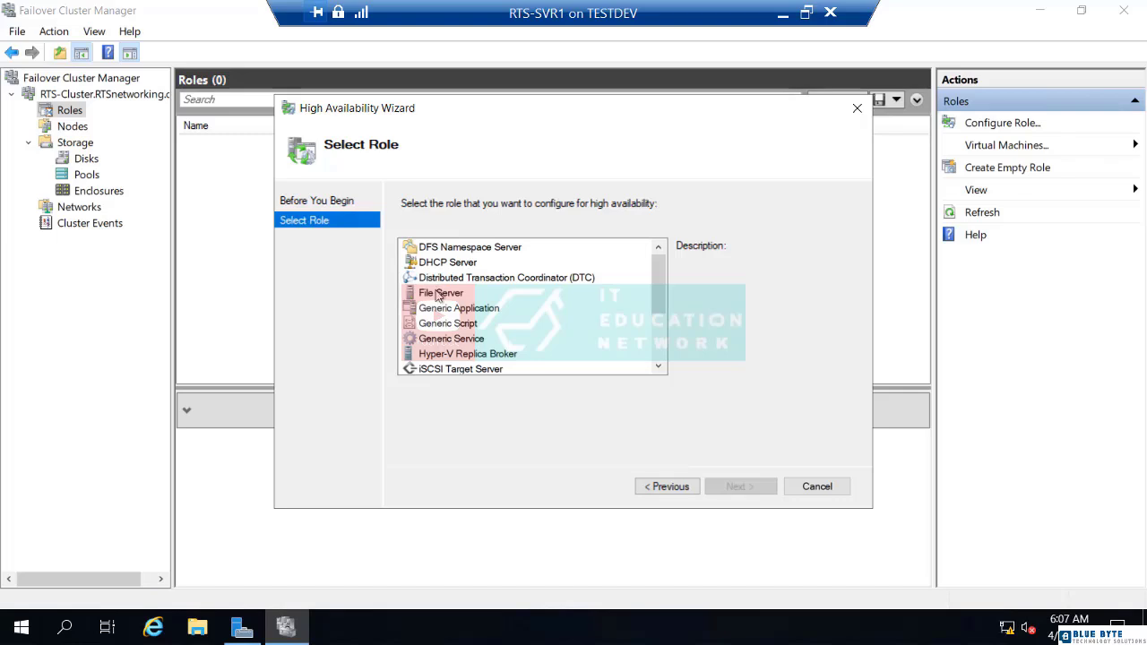
scroll(459, 343, down, 2)
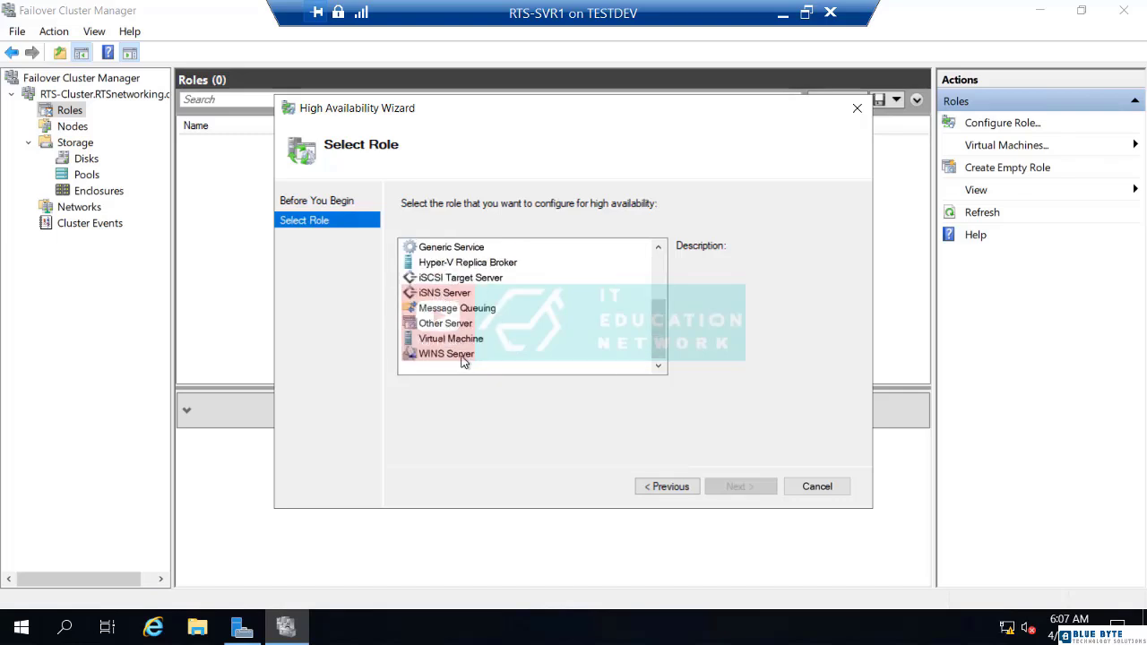
scroll(460, 348, up, 1)
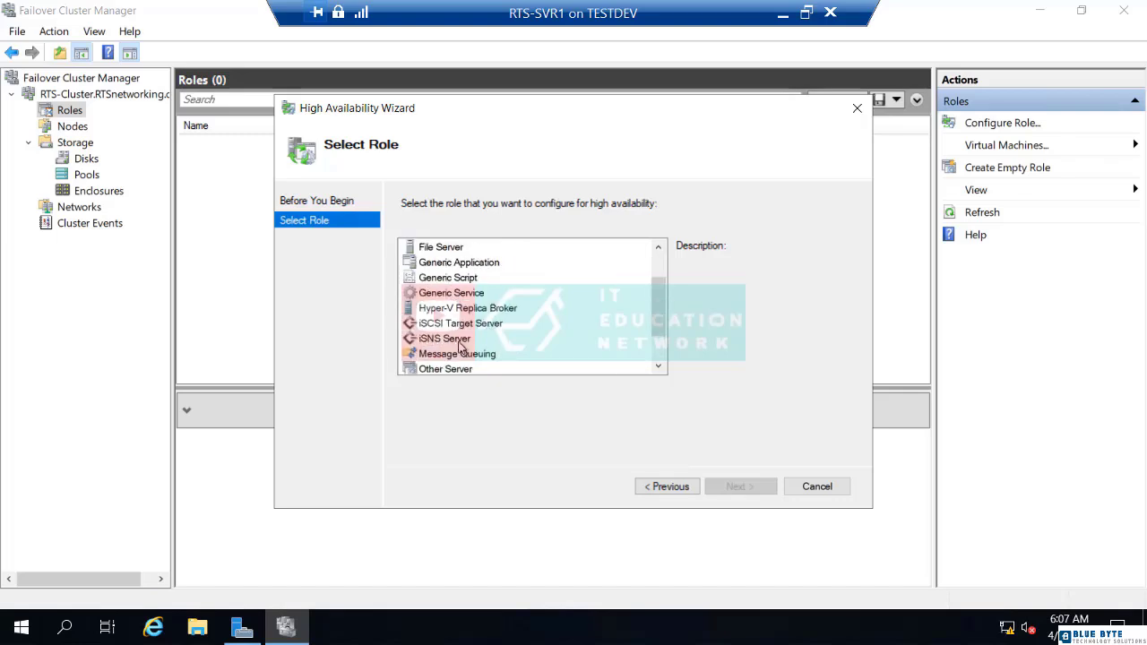
click(453, 247)
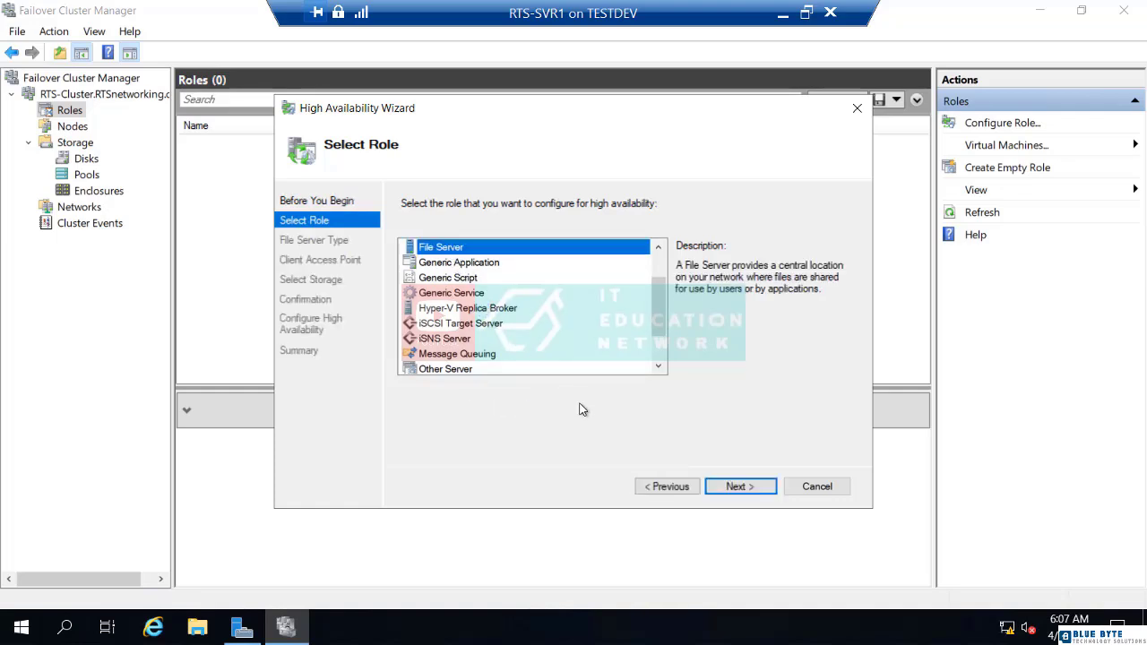
click(731, 489)
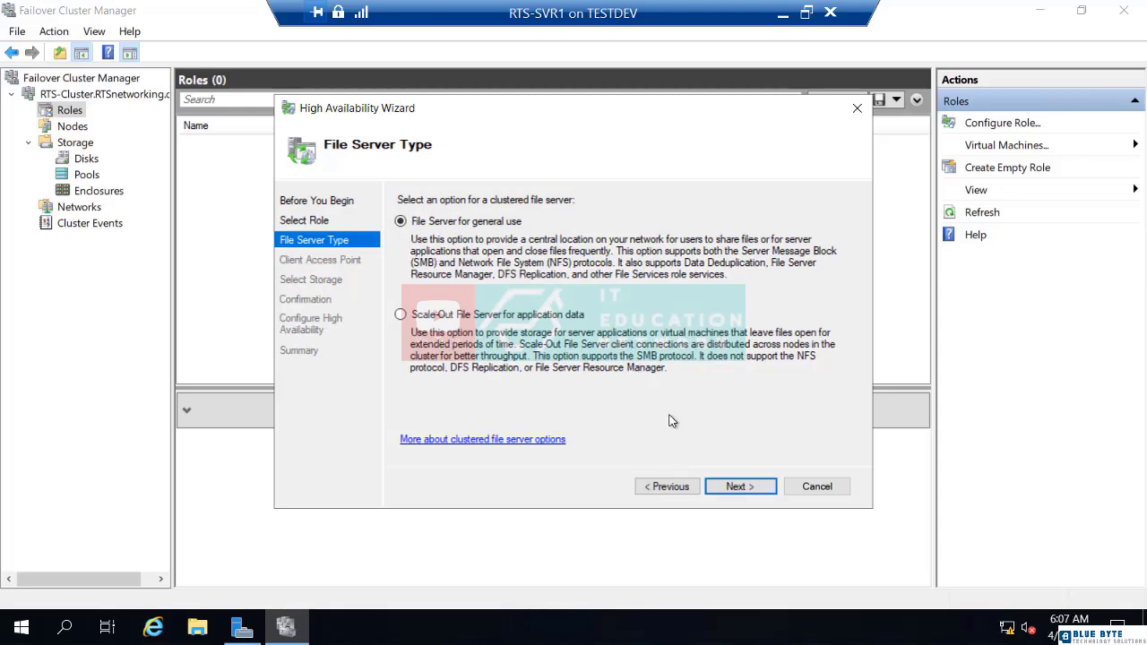
click(741, 487)
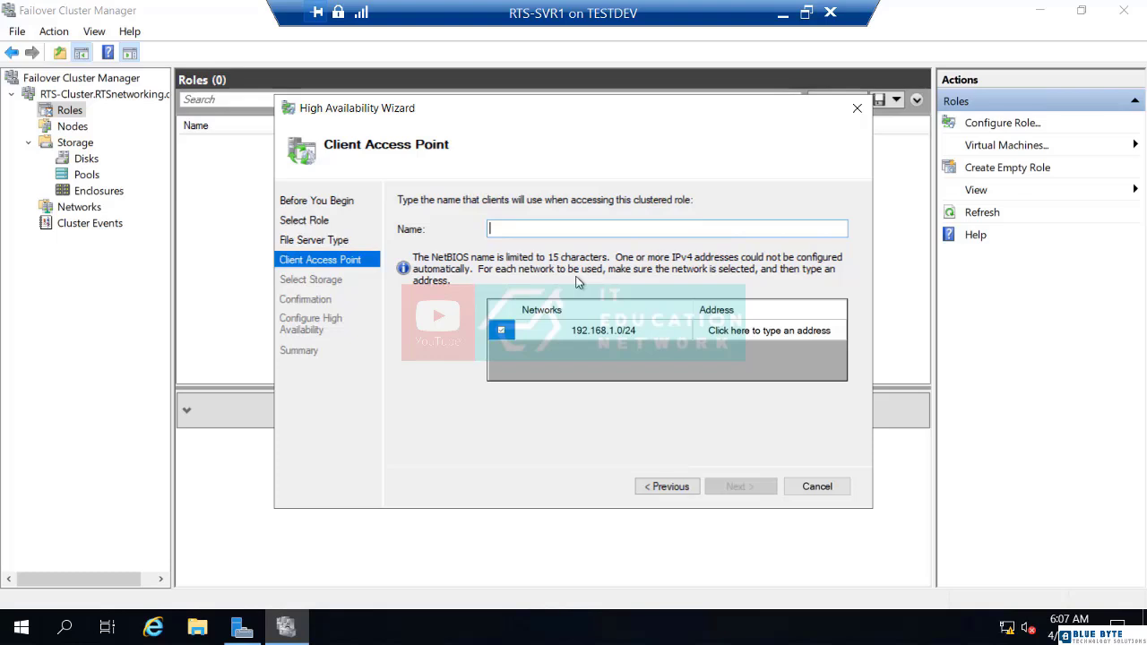
Name the role RTS-FILE01 at 192.168.1.100, assign Cluster Disk 1, and create it.
text(RTS-FILE01)
click(751, 330)
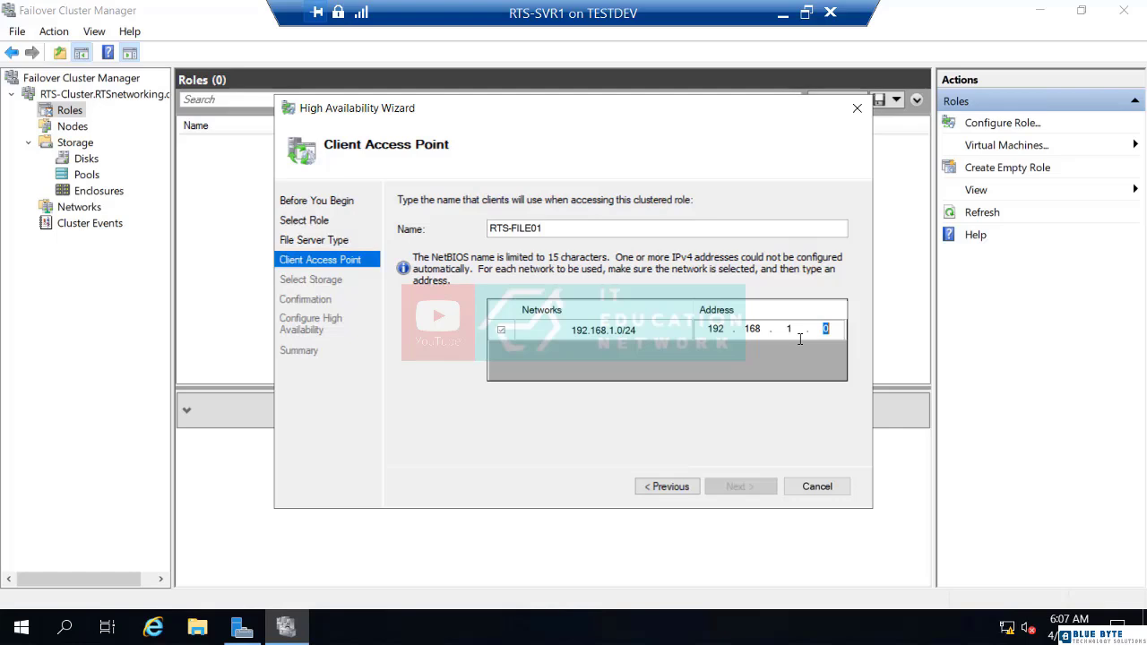
text(100)
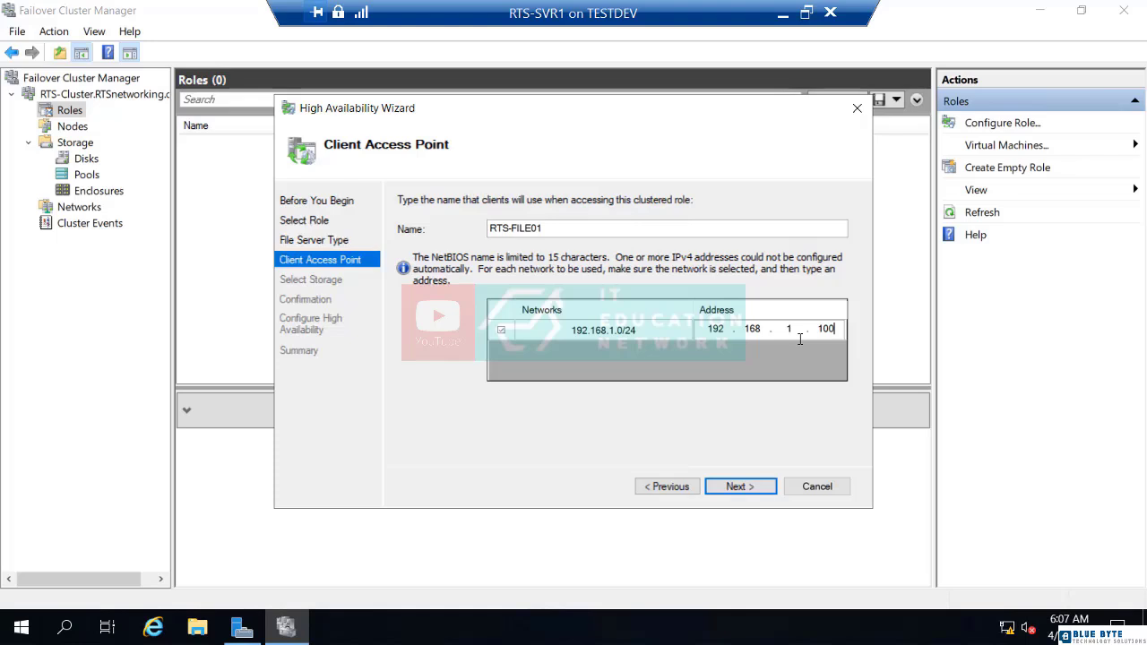
click(737, 487)
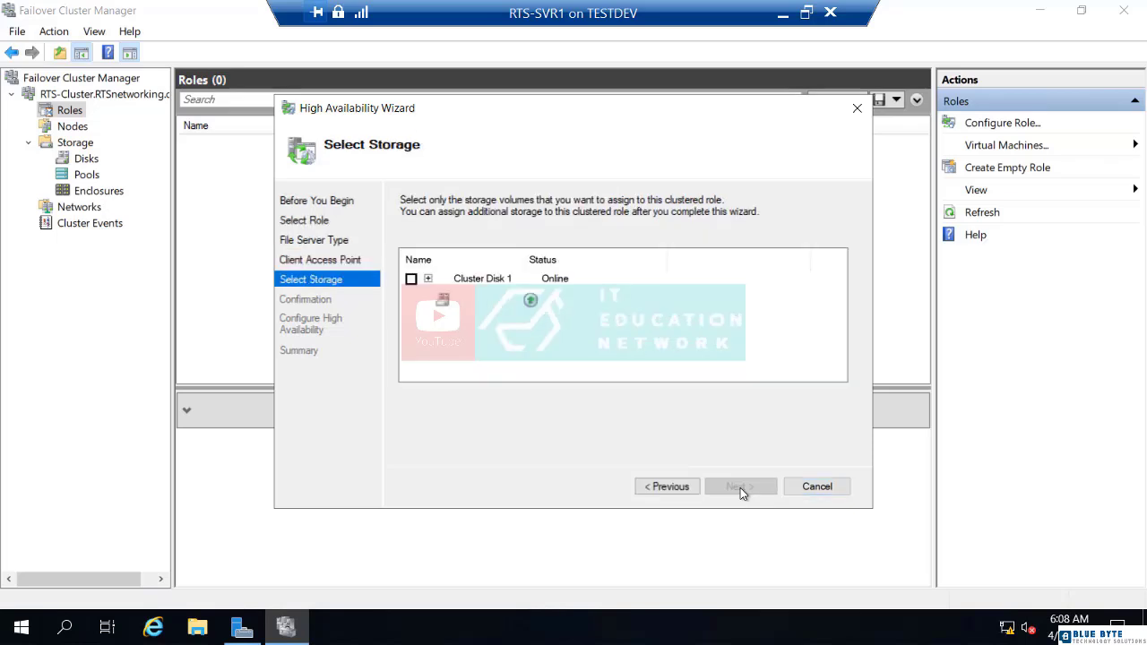
click(410, 279)
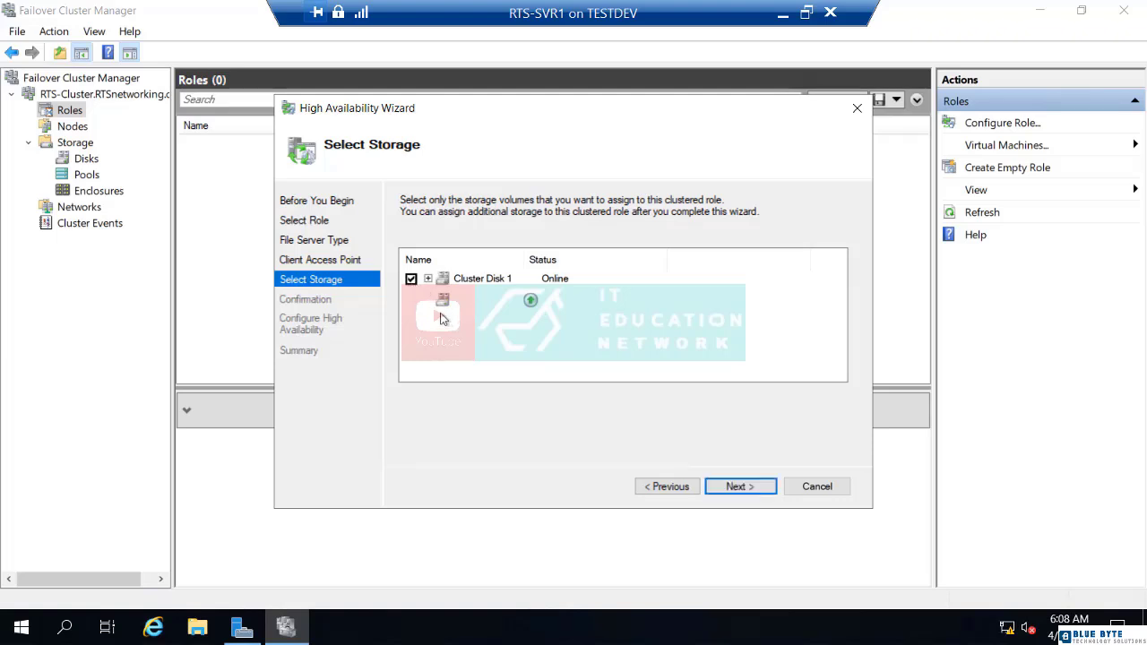
click(738, 489)
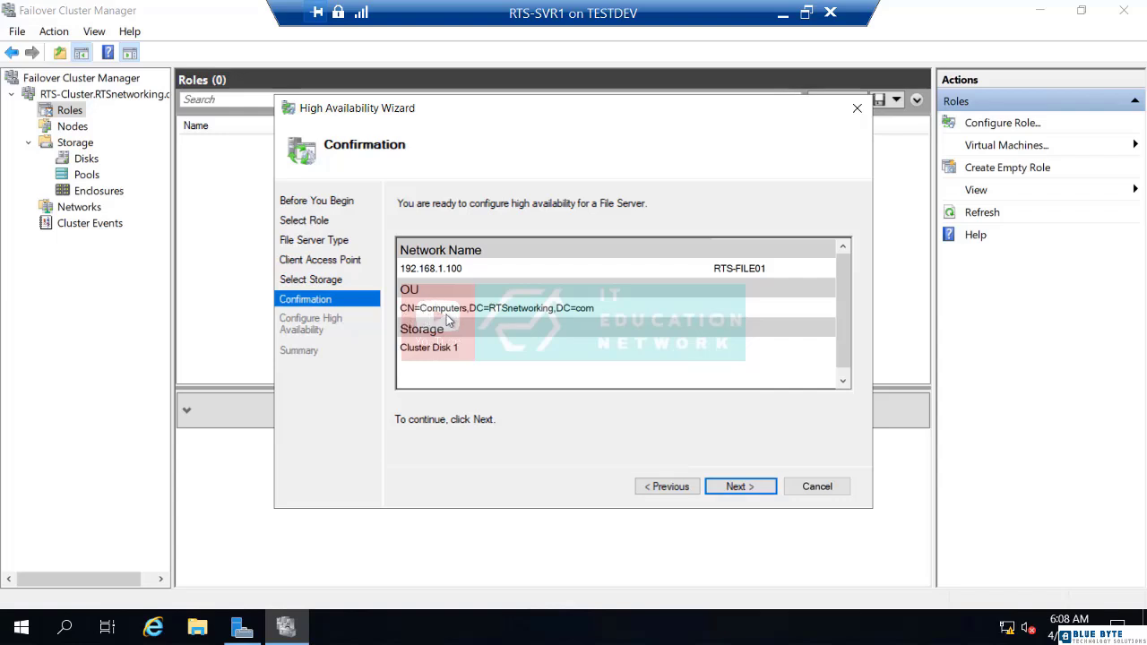
click(749, 489)
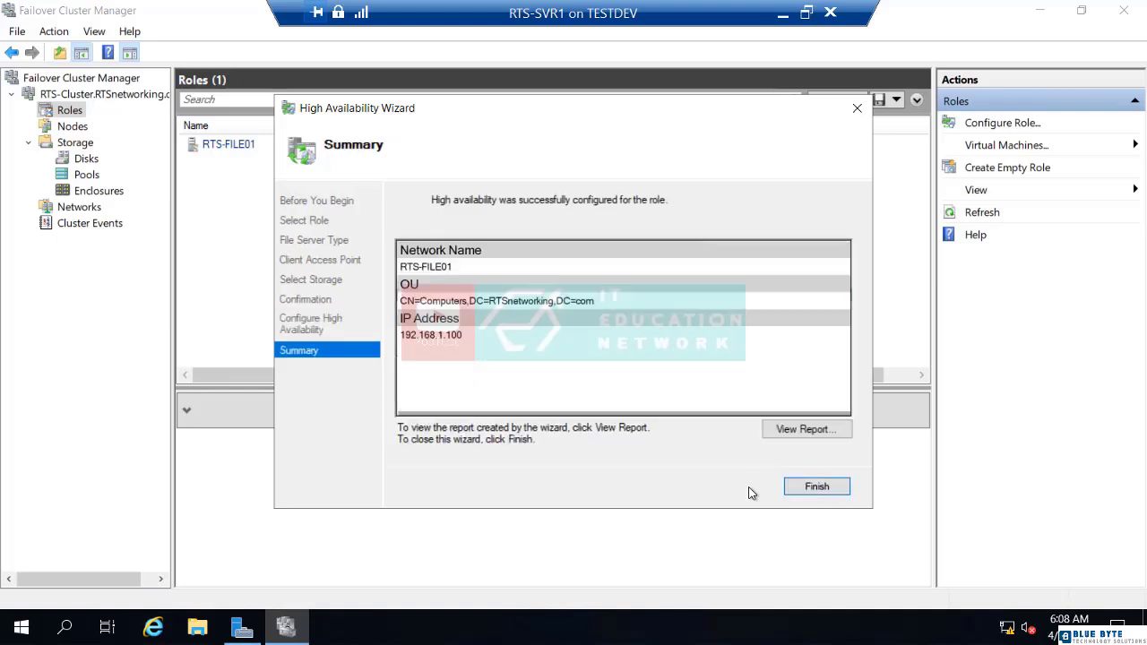
click(797, 488)
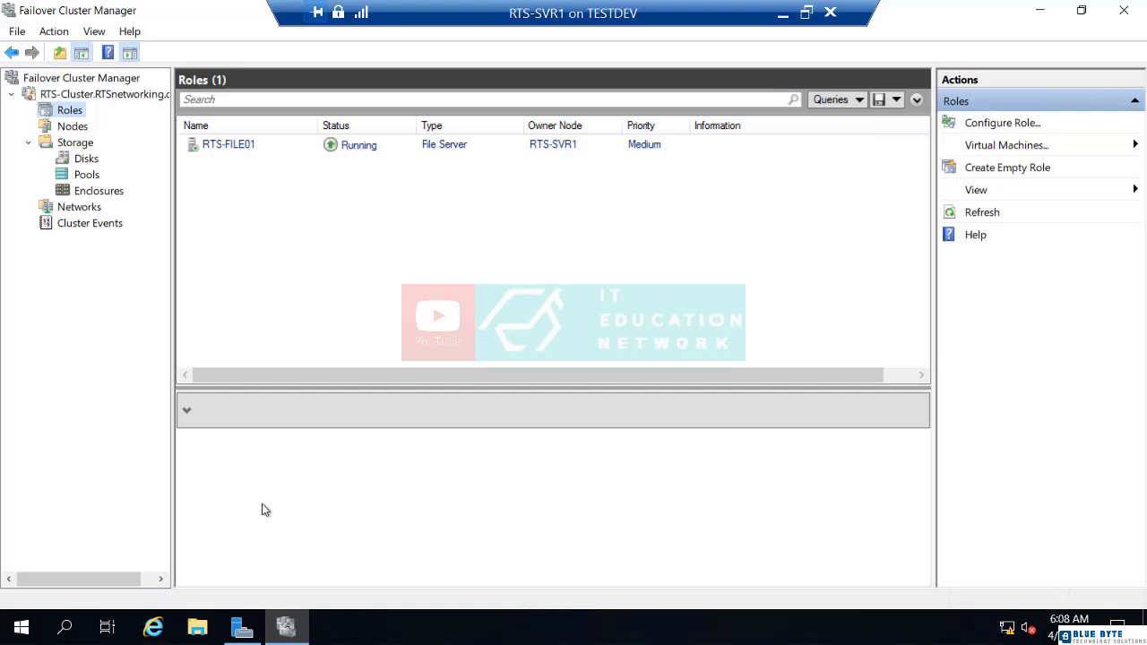
right_click(25, 631)
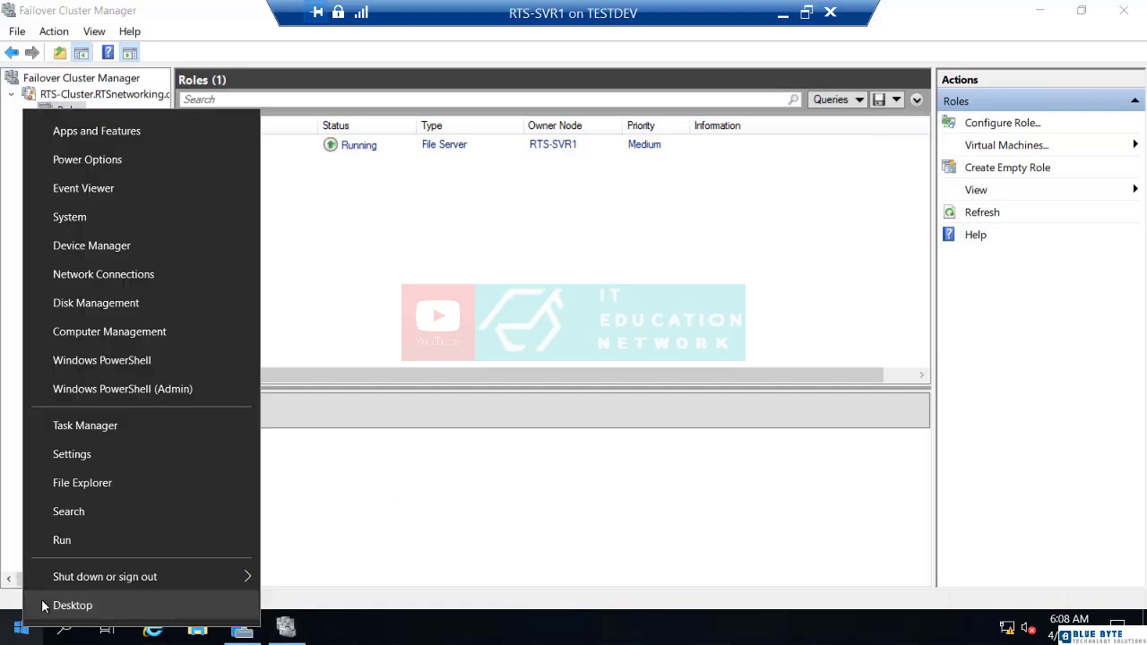
click(124, 360)
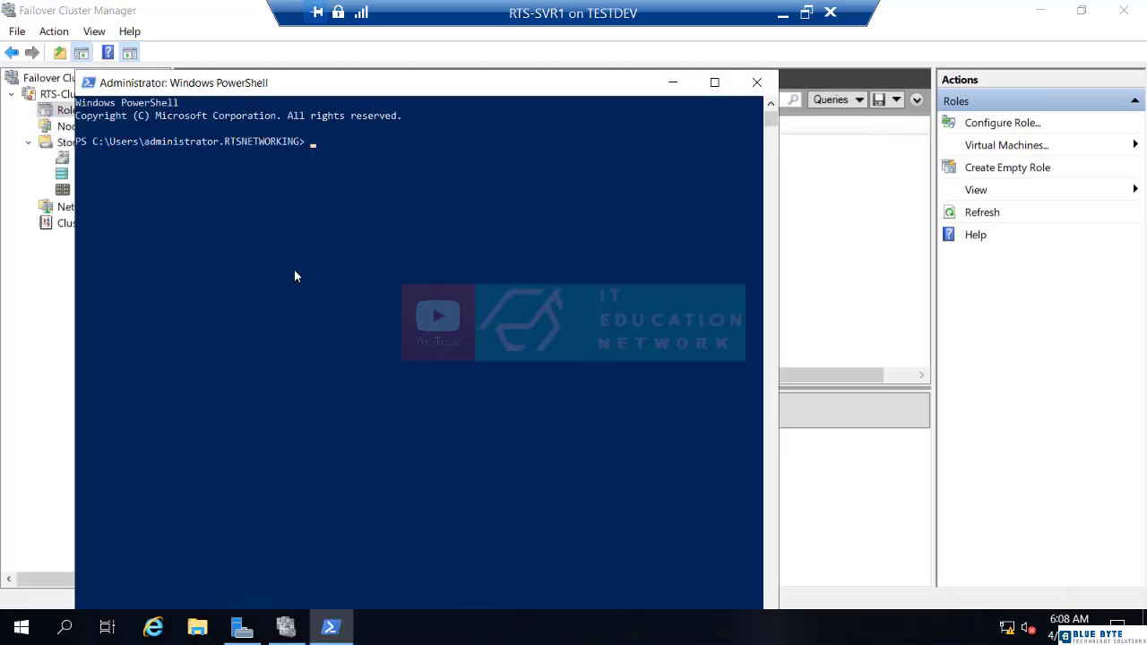
text(PING 192.168.1.100)
key(Return)
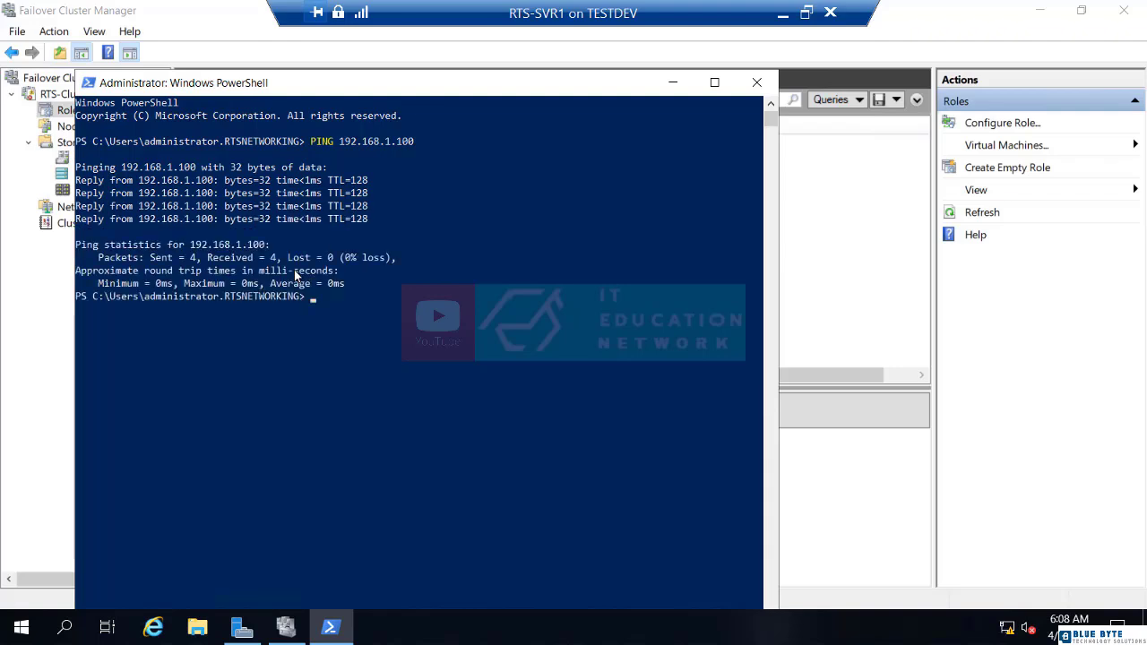
text(PING RTS-FILE01)
key(Return)
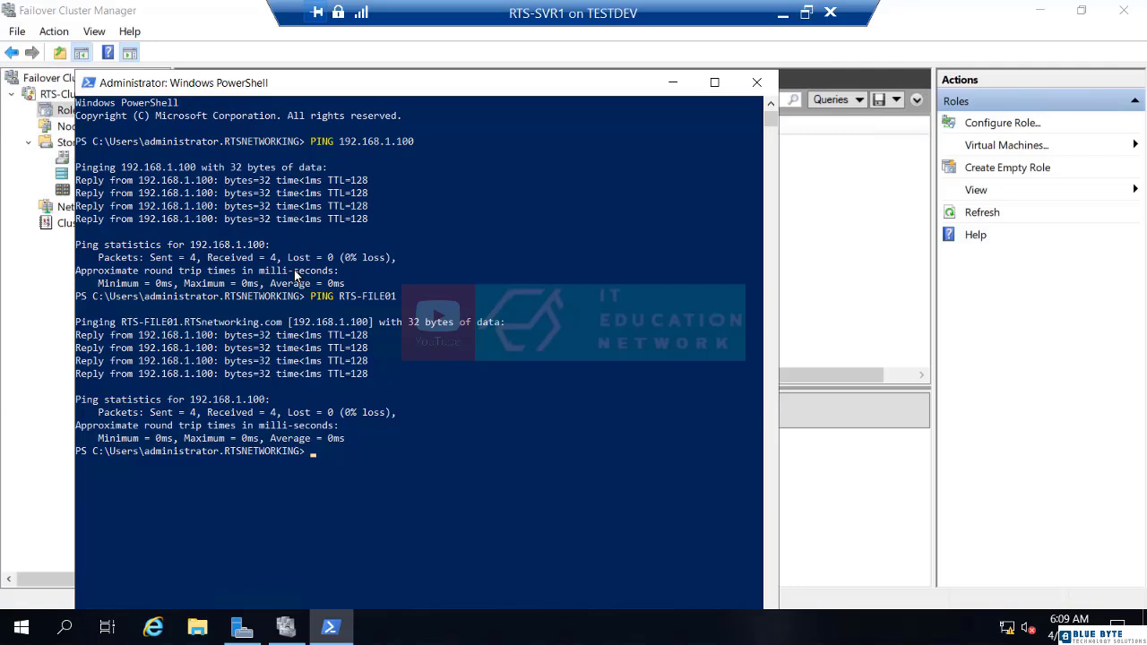
click(756, 83)
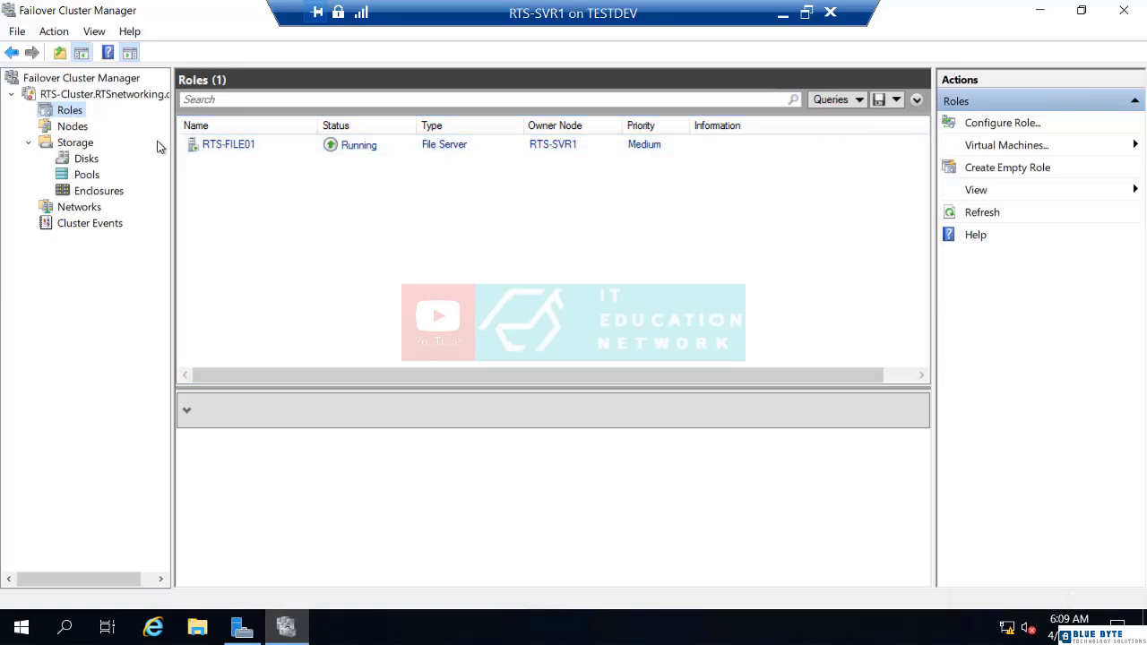
Select the RTS-FILE01 role and start Add File Share from the Actions pane.
click(229, 148)
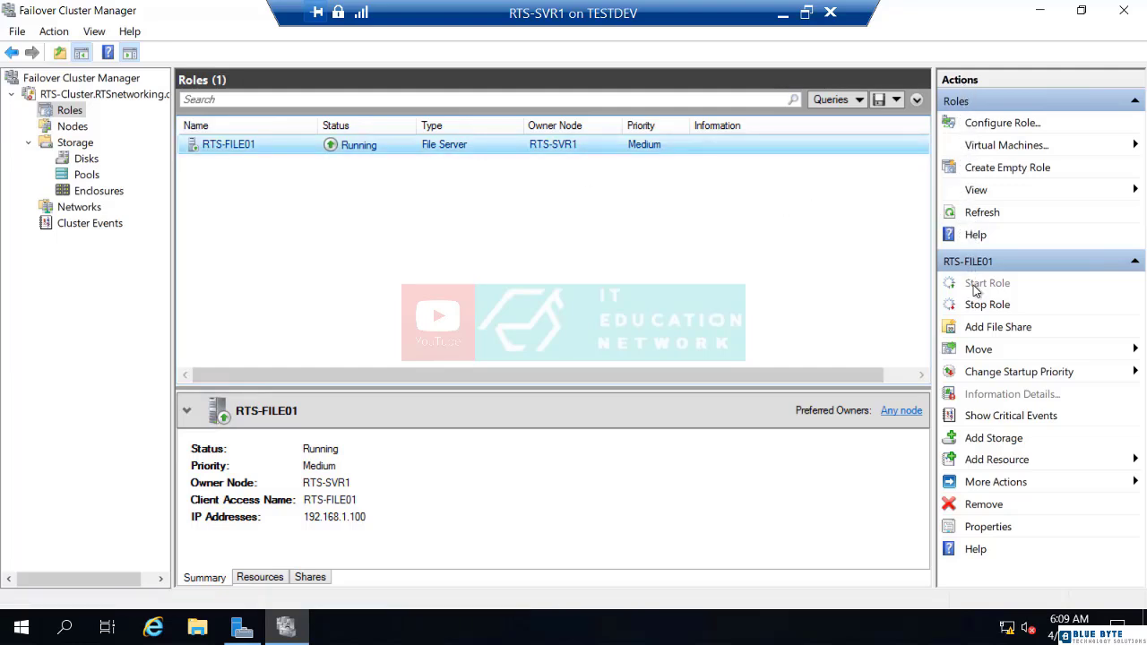
click(979, 333)
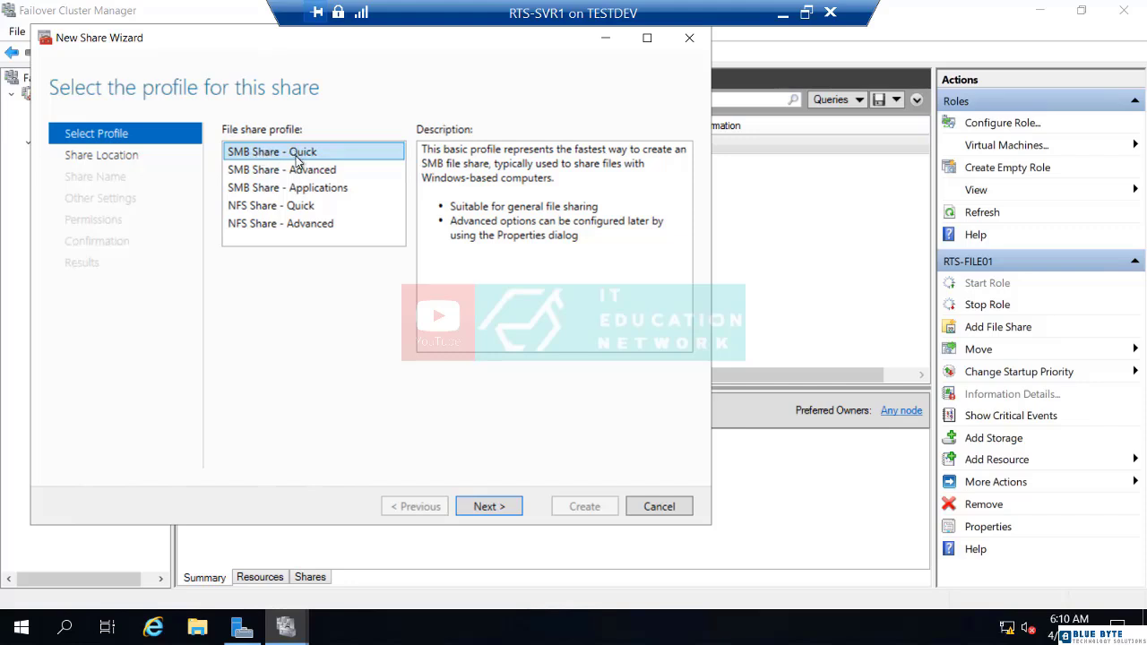
Compare the share profiles, choose SMB Share - Quick, and advance to Share Location.
click(295, 177)
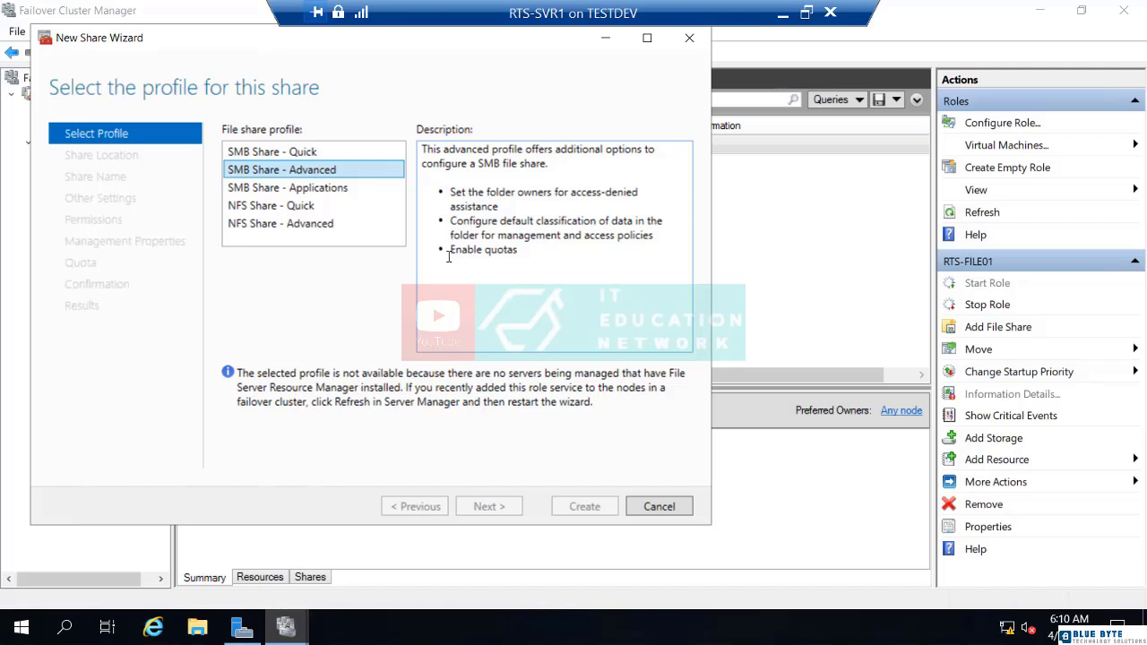
click(320, 190)
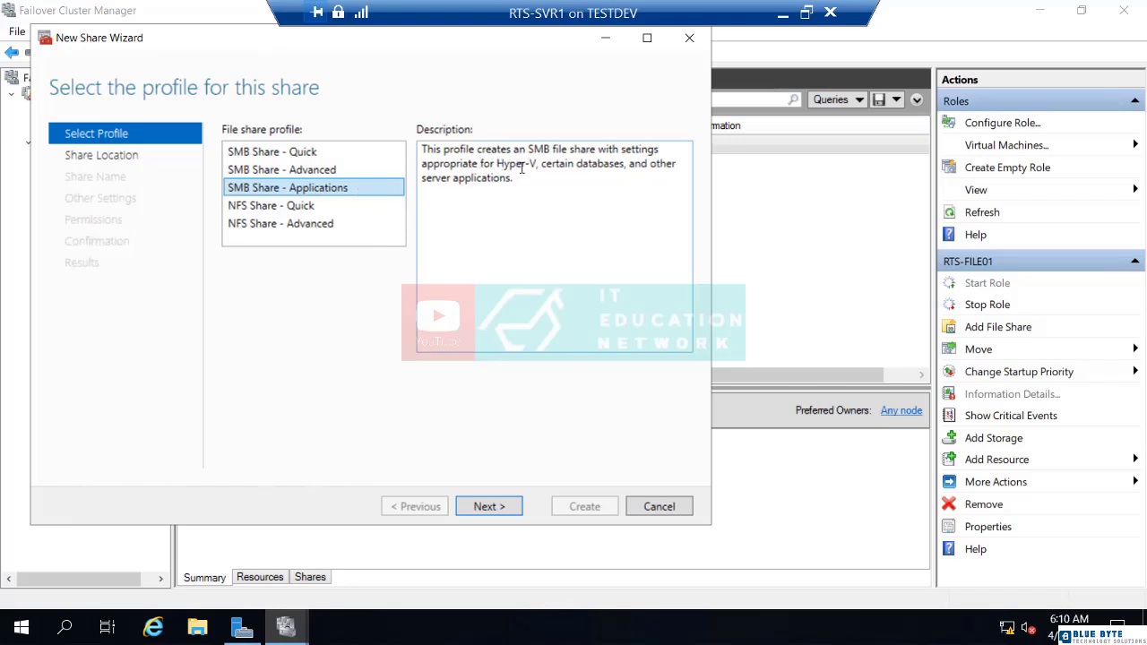
click(304, 154)
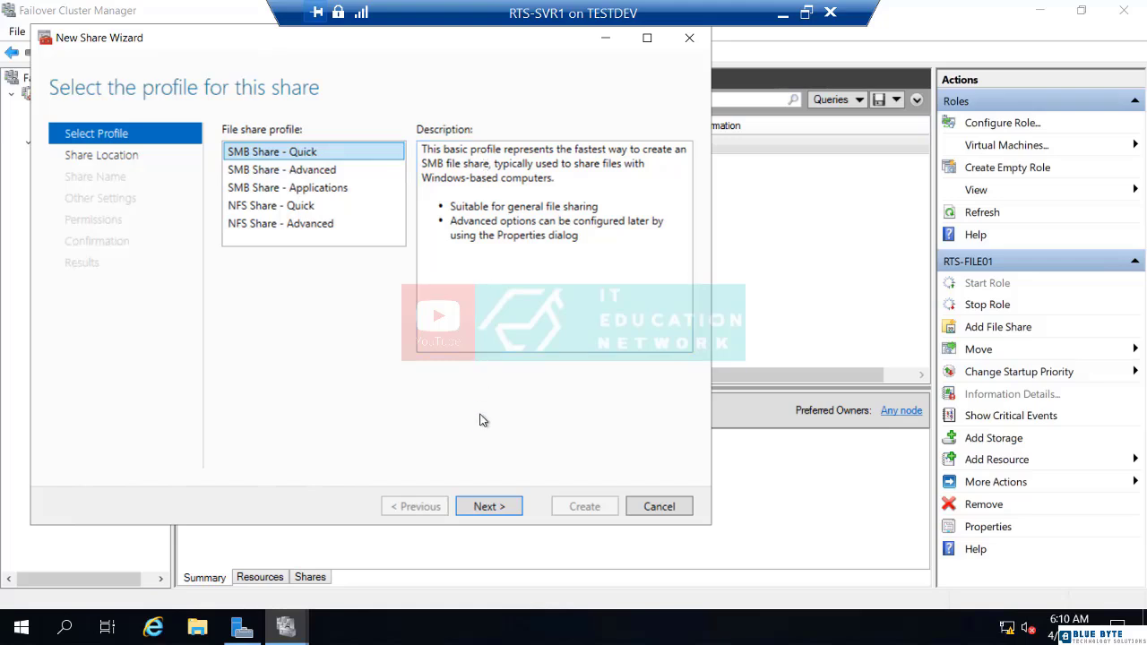
click(488, 507)
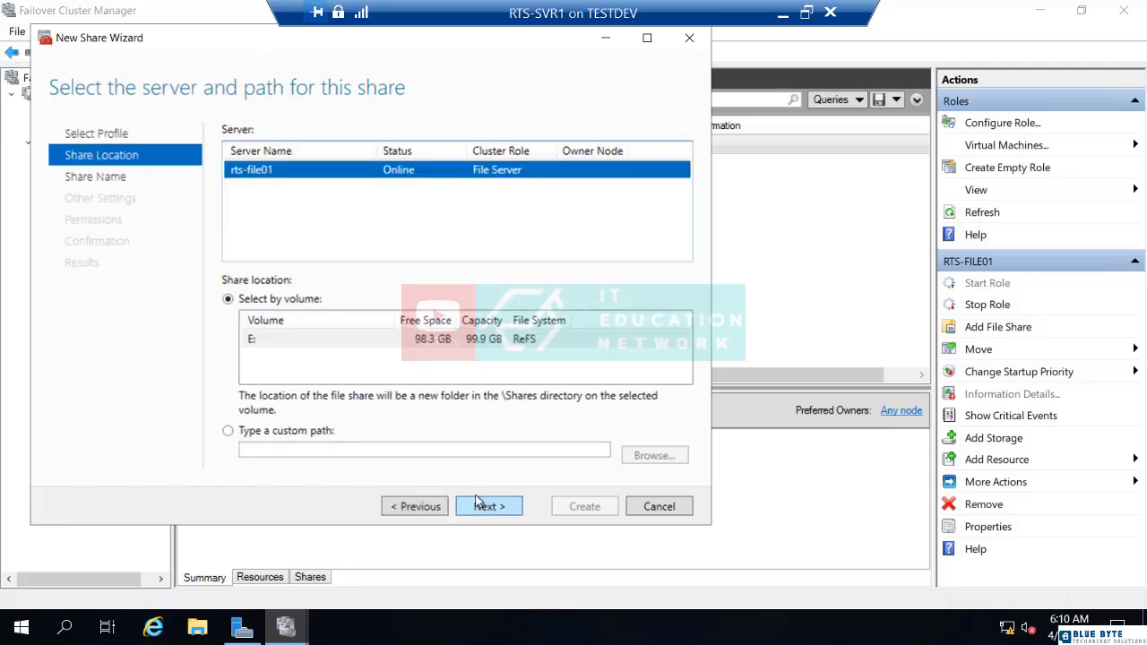
Put the share on volume E:, name it CORP-DATA, and keep the default settings.
click(359, 345)
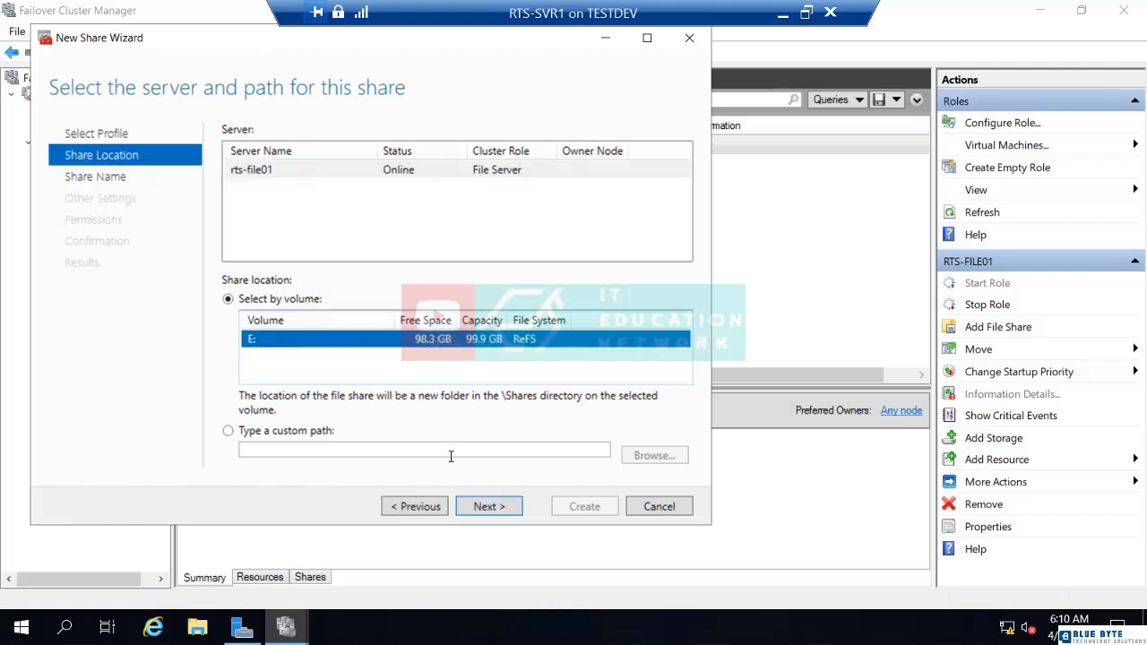
click(489, 506)
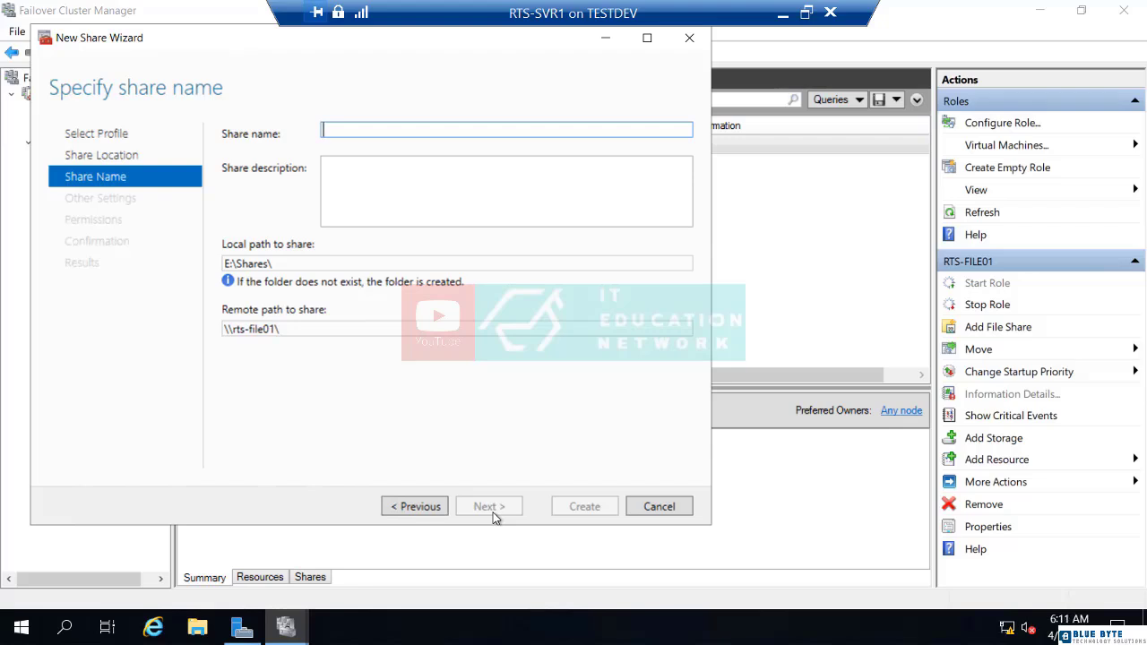
text(CORP-DATA)
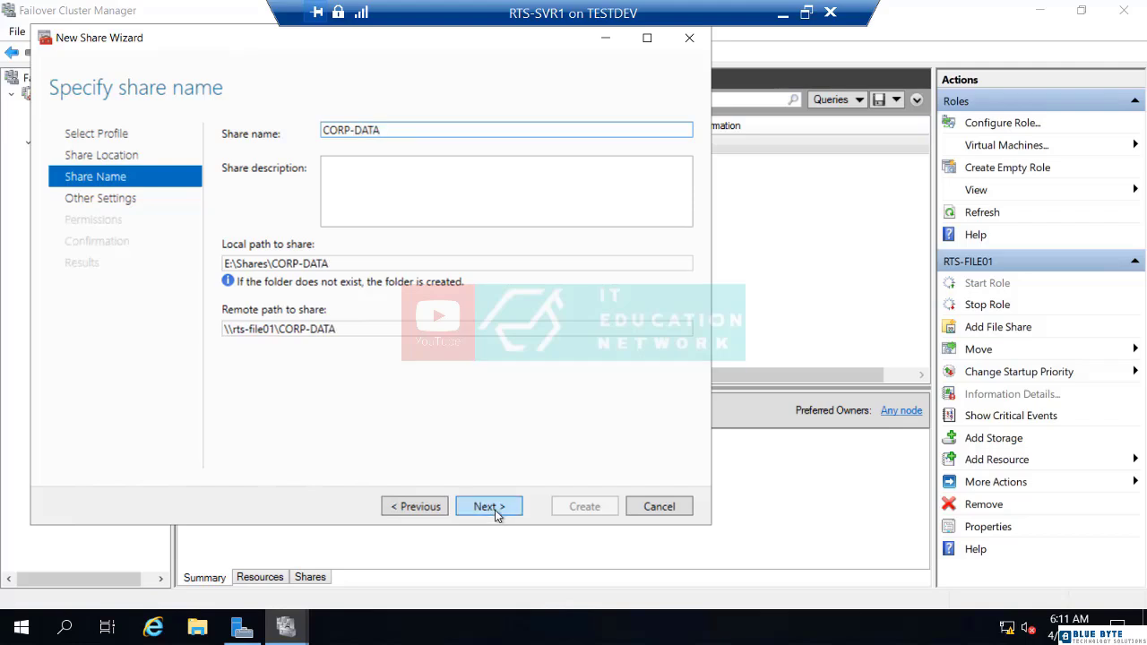
click(495, 510)
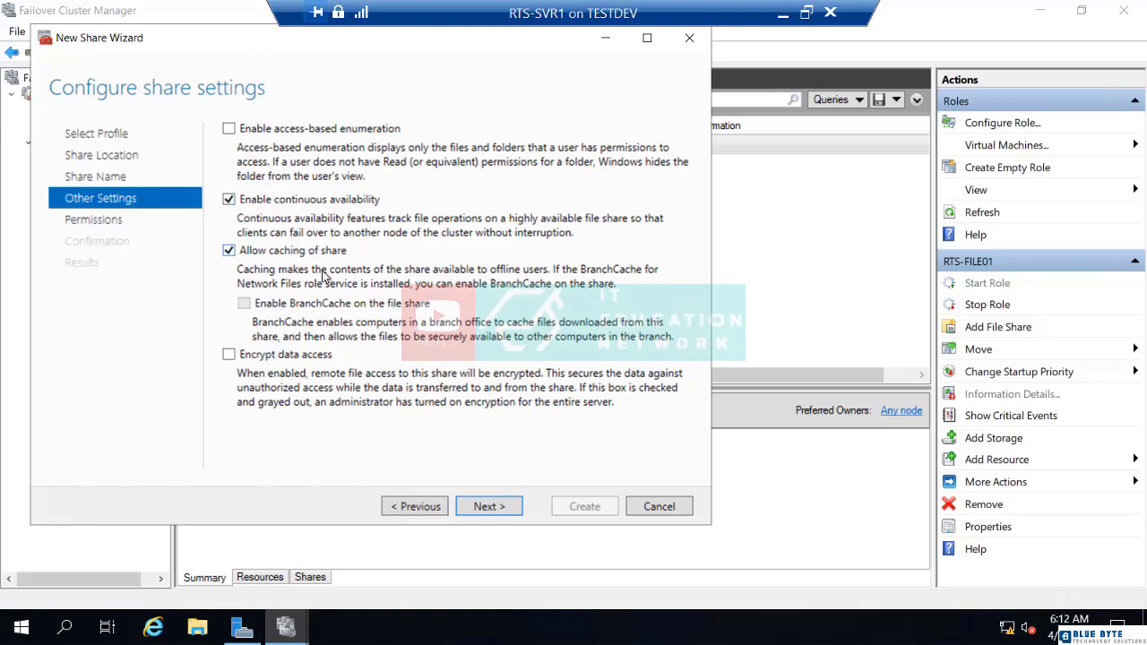
click(488, 507)
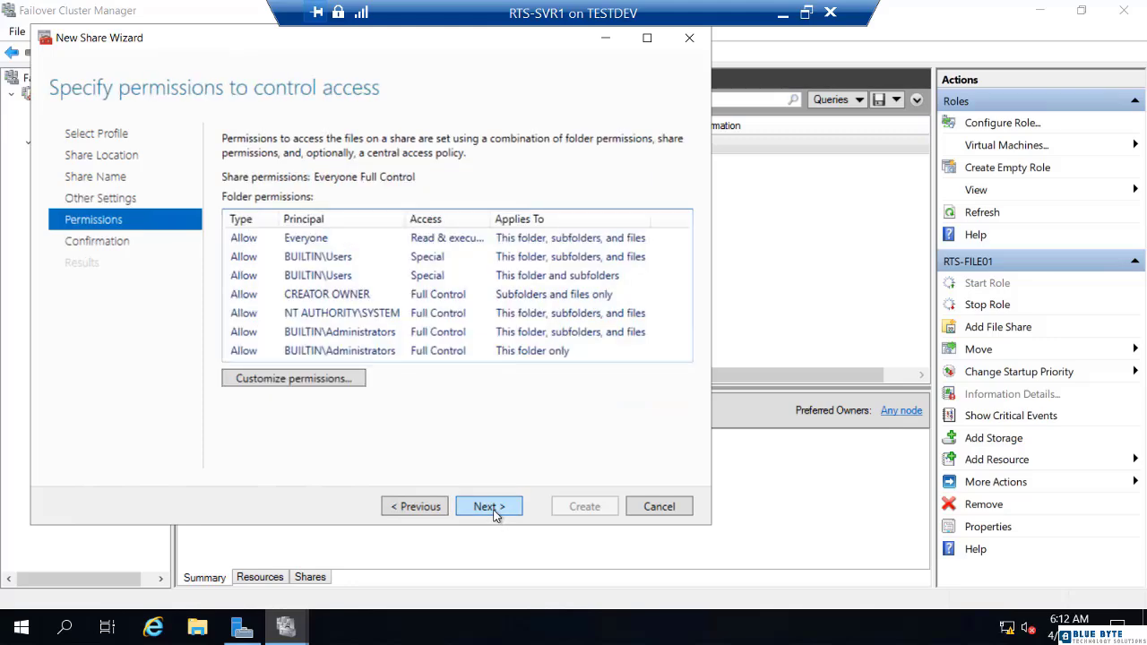
Accept CORP-DATA's folder permissions unchanged, then create the share and close the wizard.
click(294, 377)
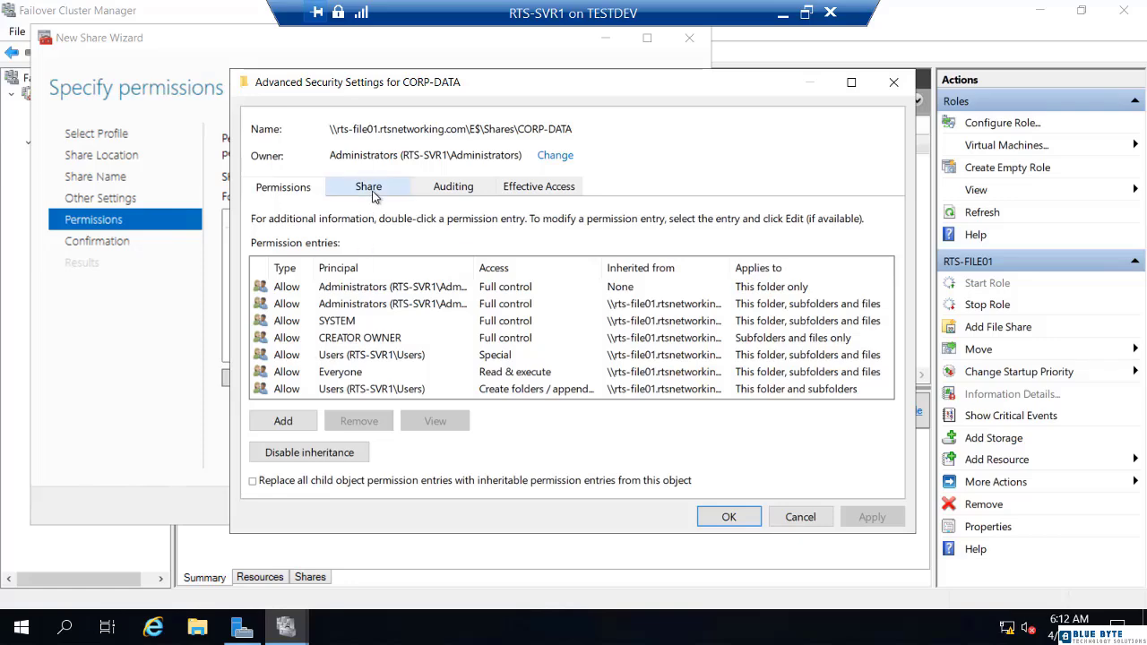
click(728, 519)
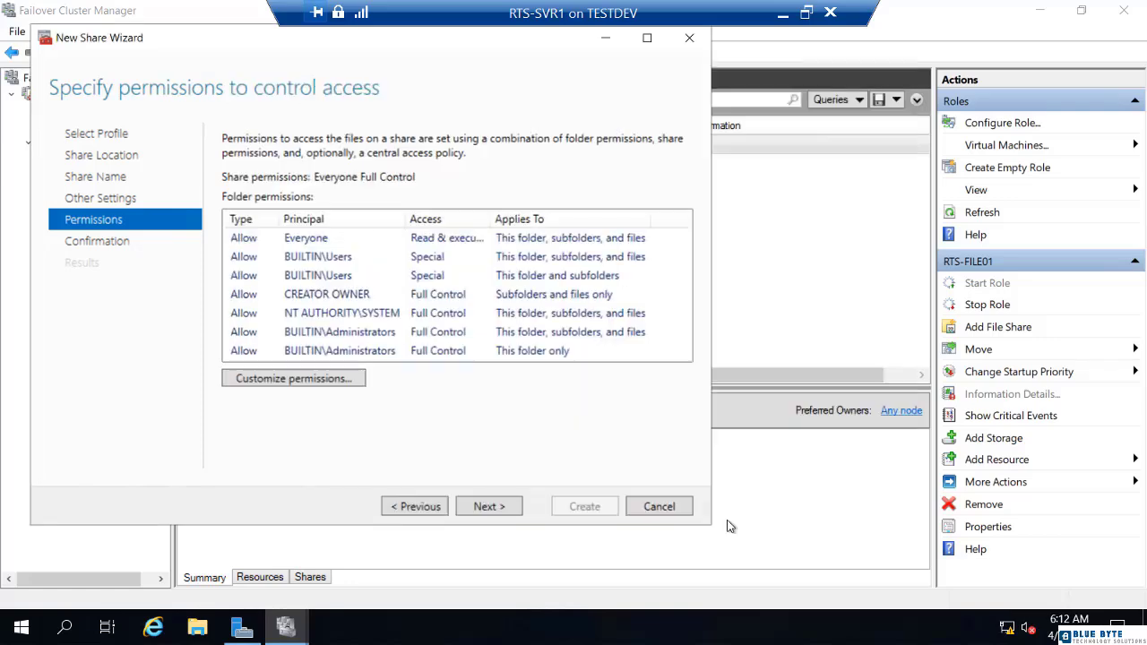
click(492, 507)
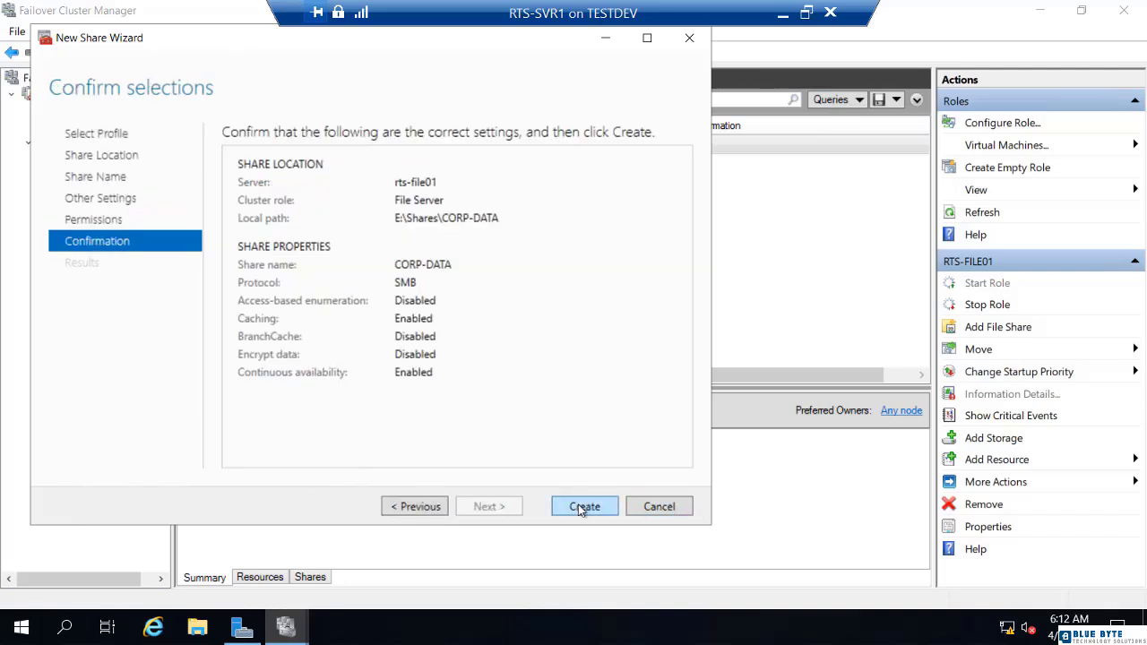
click(583, 508)
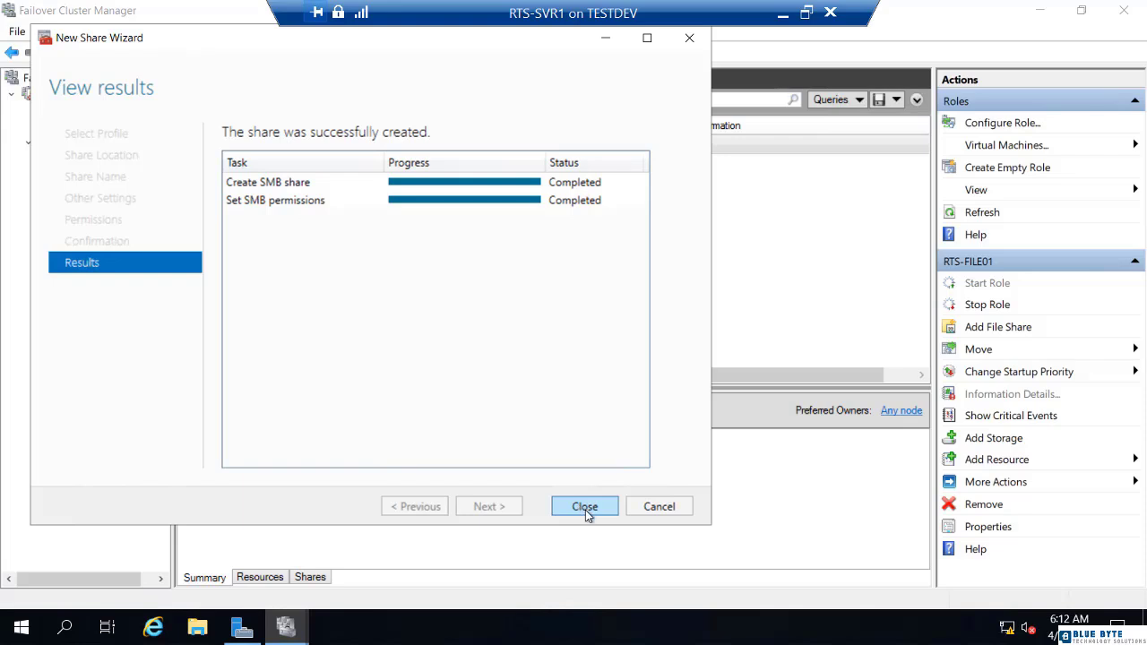
click(586, 508)
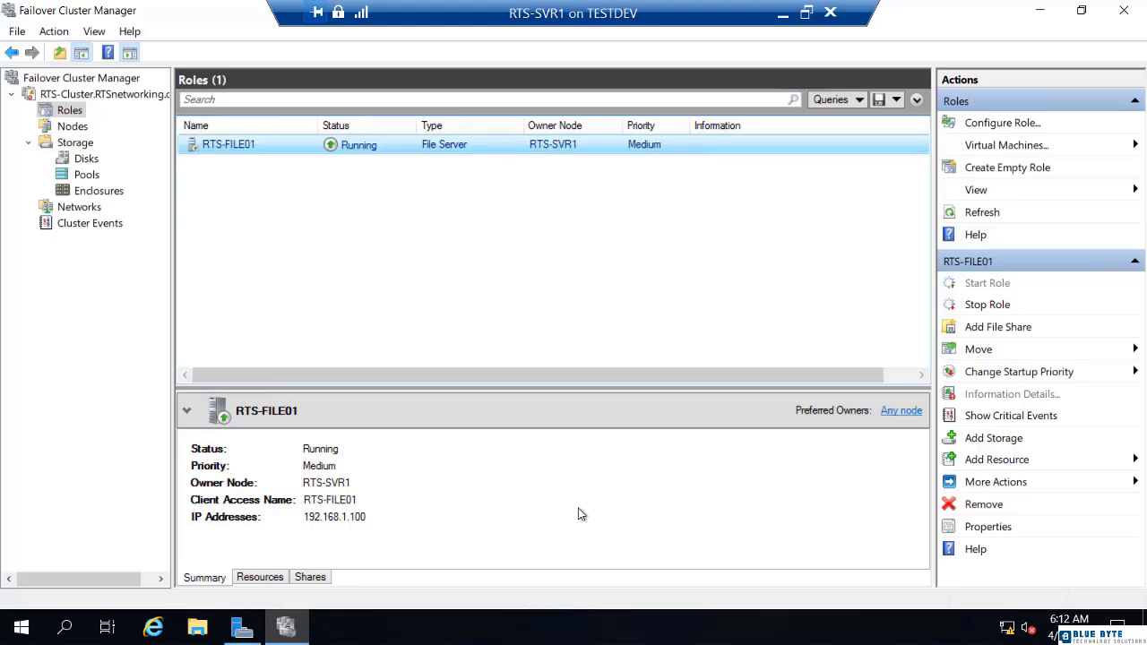
Browse to \\RTS-FILE01 and open the corp-data share.
right_click(24, 631)
click(58, 537)
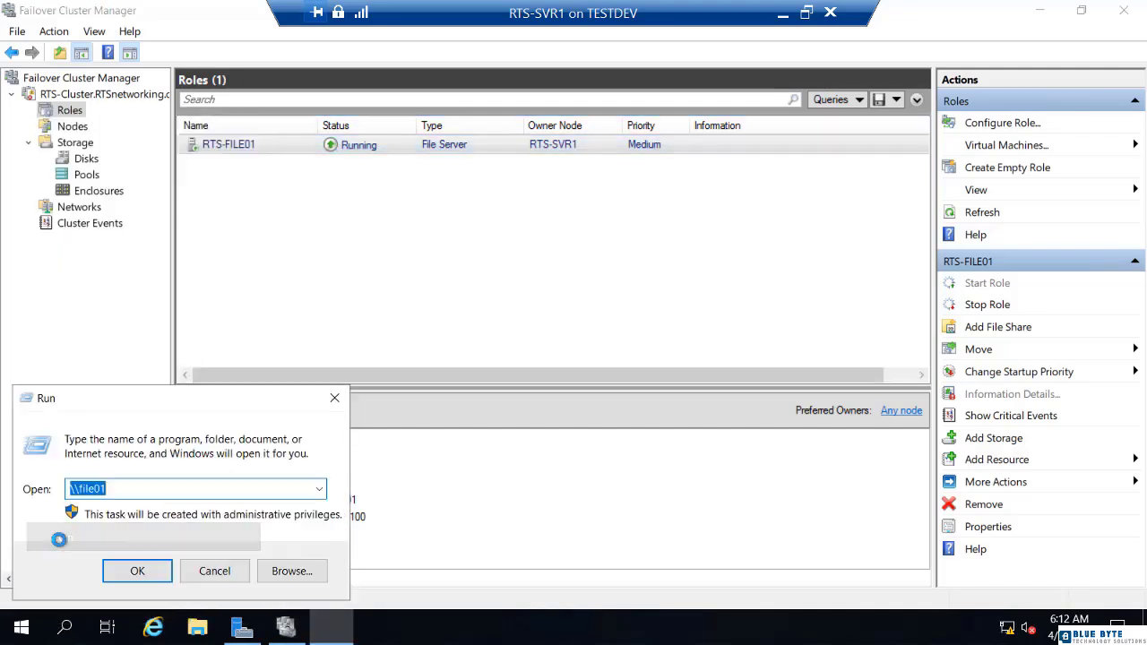
text(\\RT)
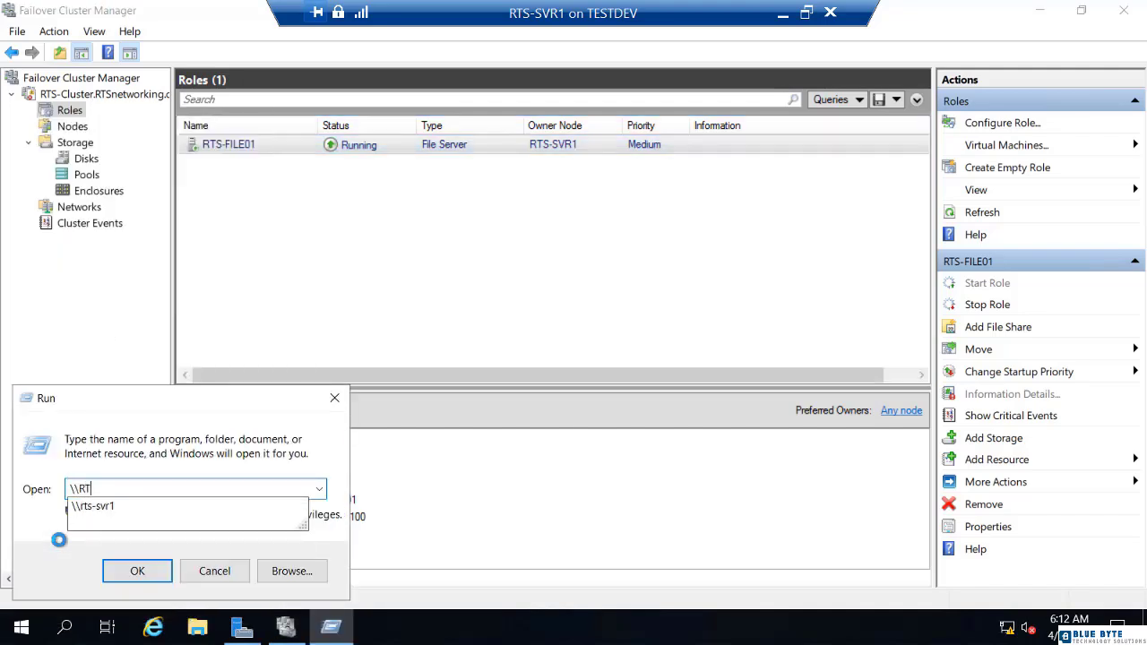
text(S-FILE)
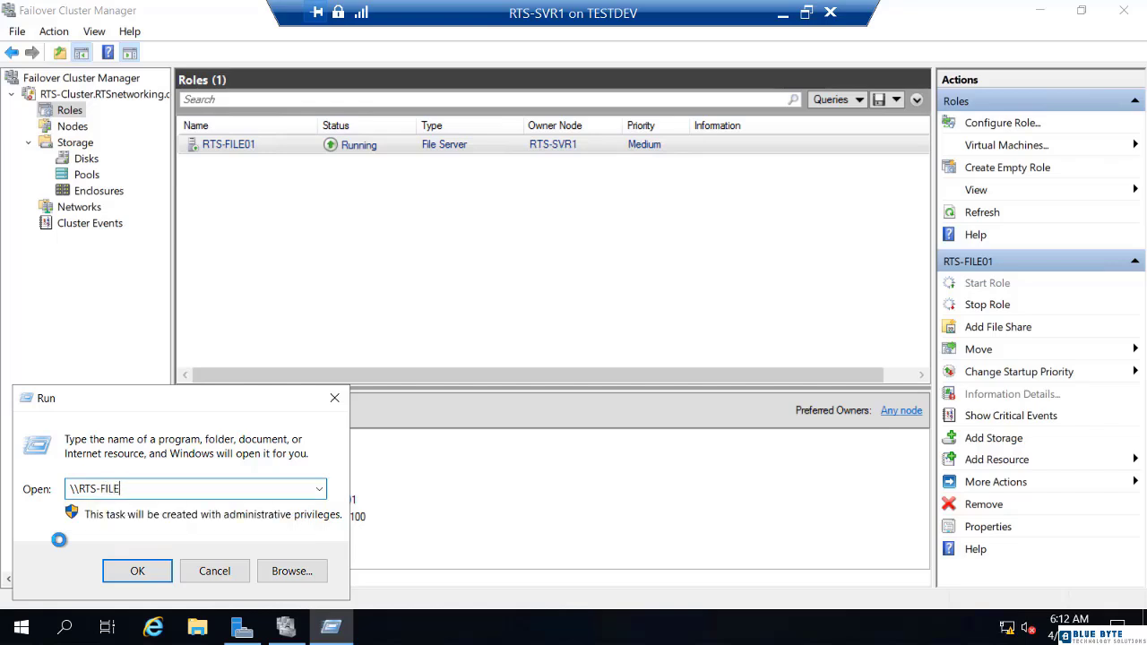
text(01)
key(Return)
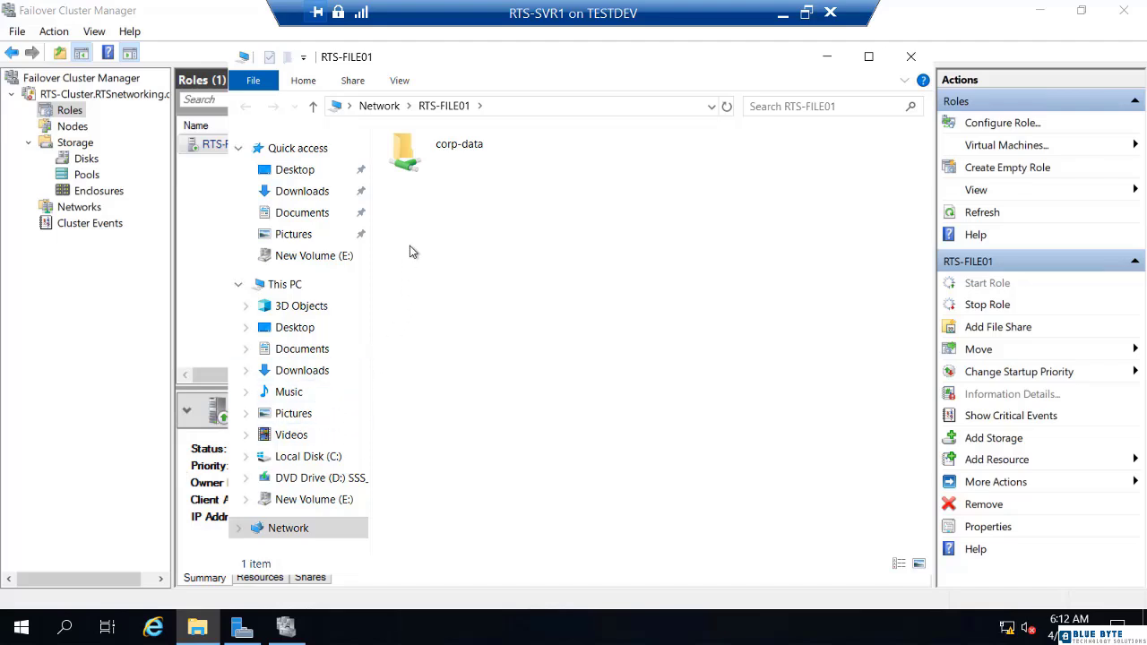
double_click(417, 175)
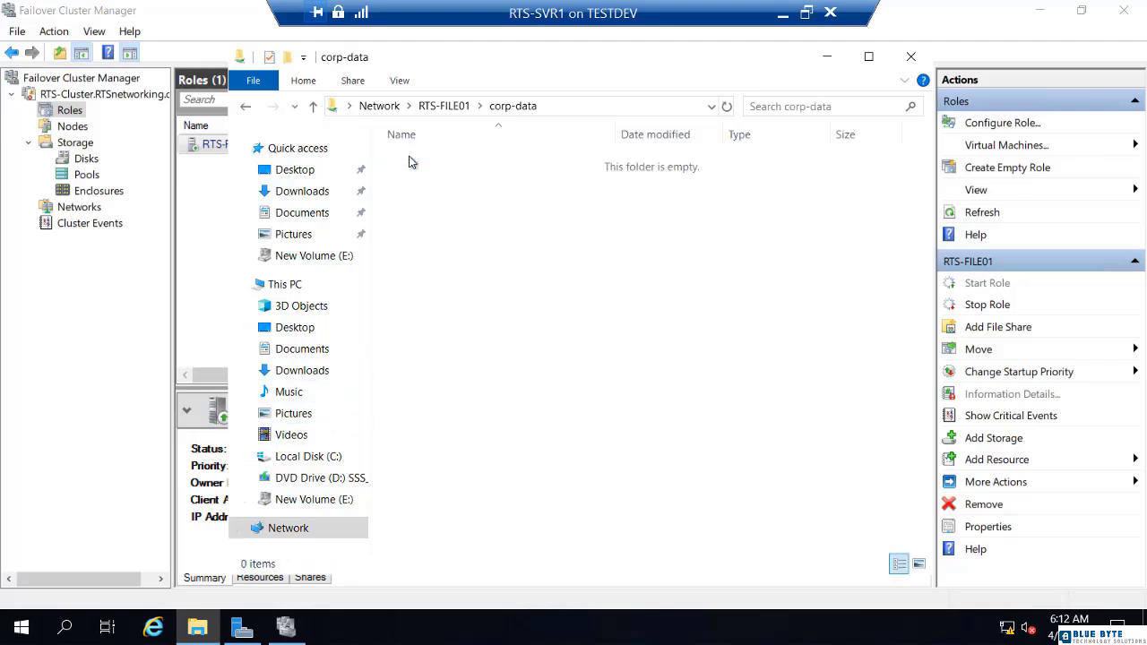
Create a new empty text document named FILE06 in corp-data.
right_click(432, 188)
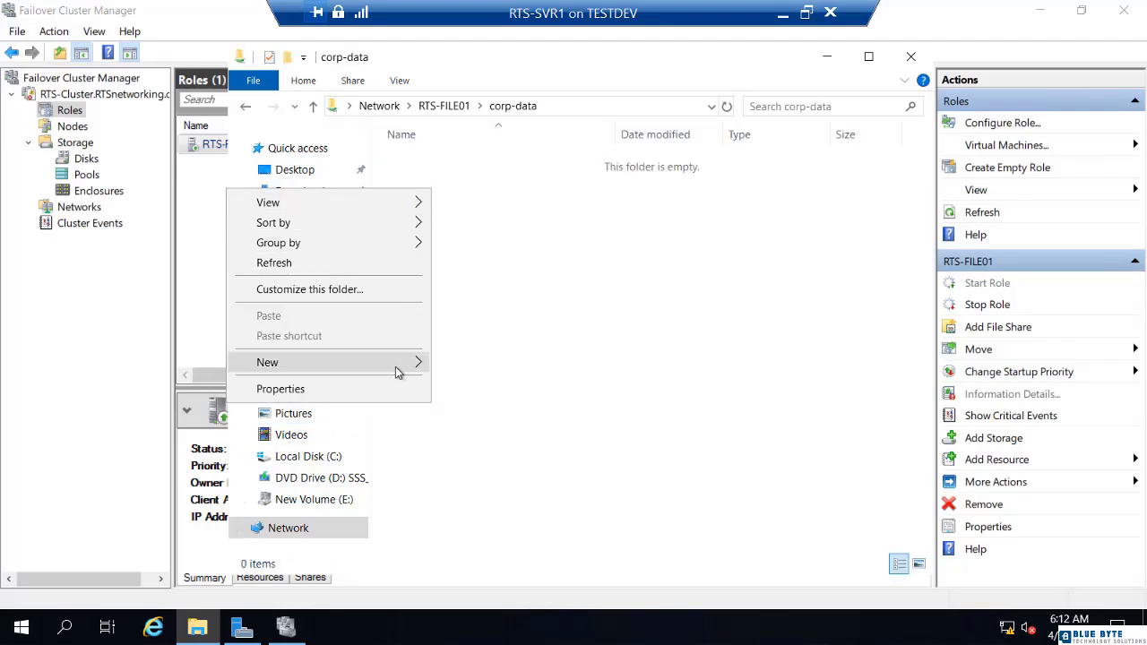
mouse_move(397, 371)
click(491, 471)
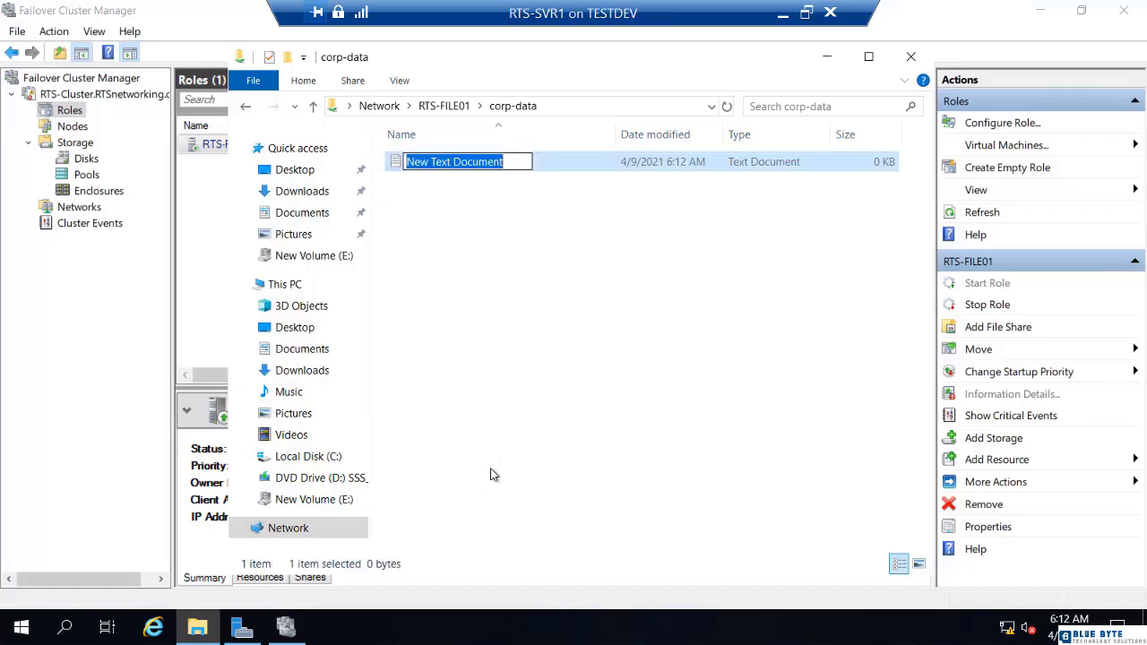
text(FILE)
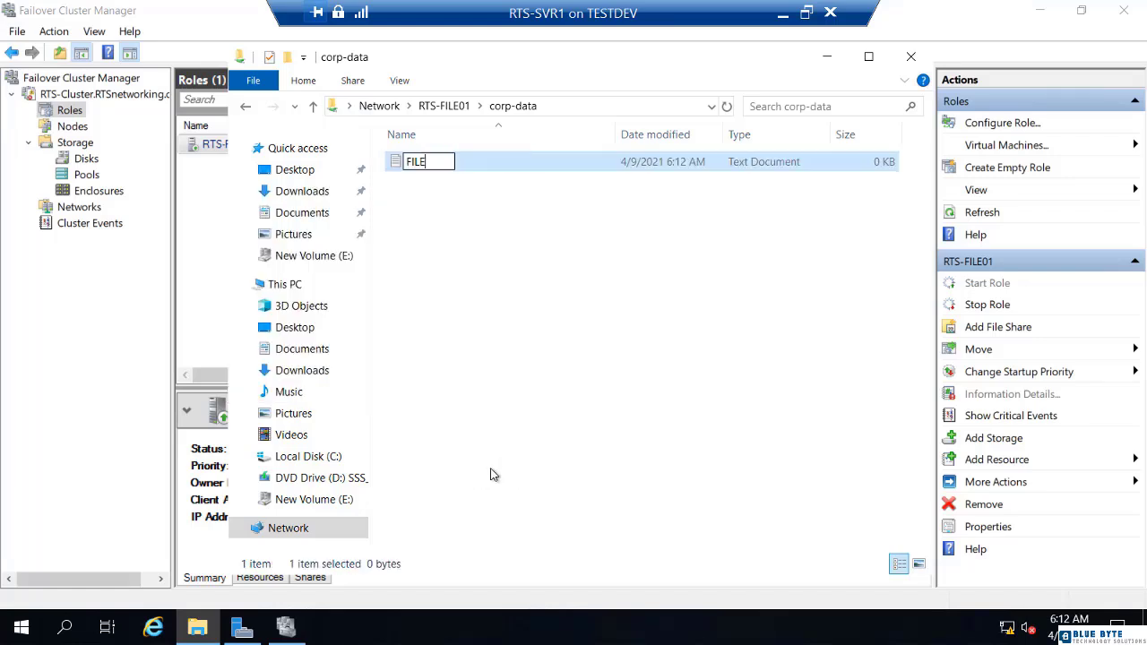
text(06)
click(586, 329)
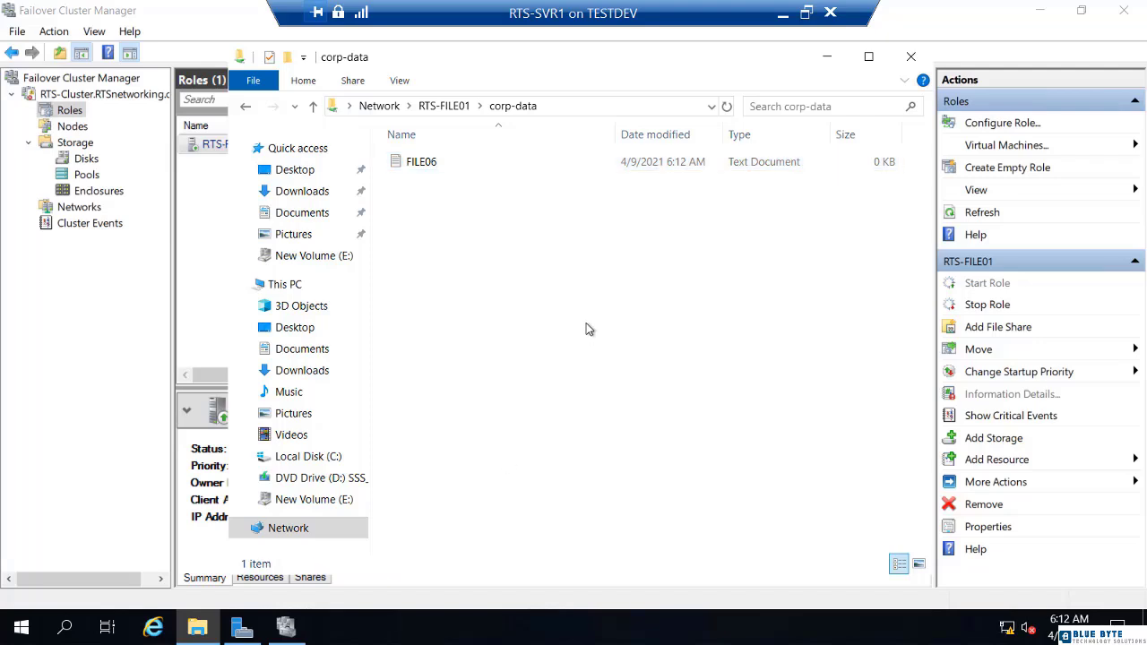
Check the share's full network path, then close File Explorer.
click(604, 105)
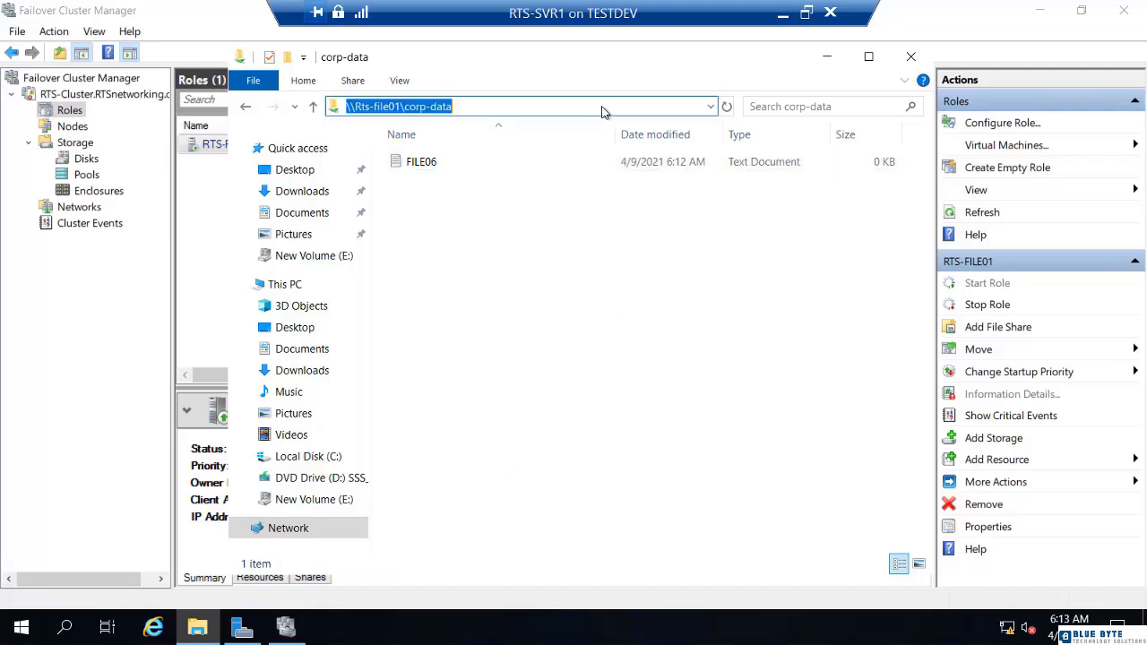
click(603, 101)
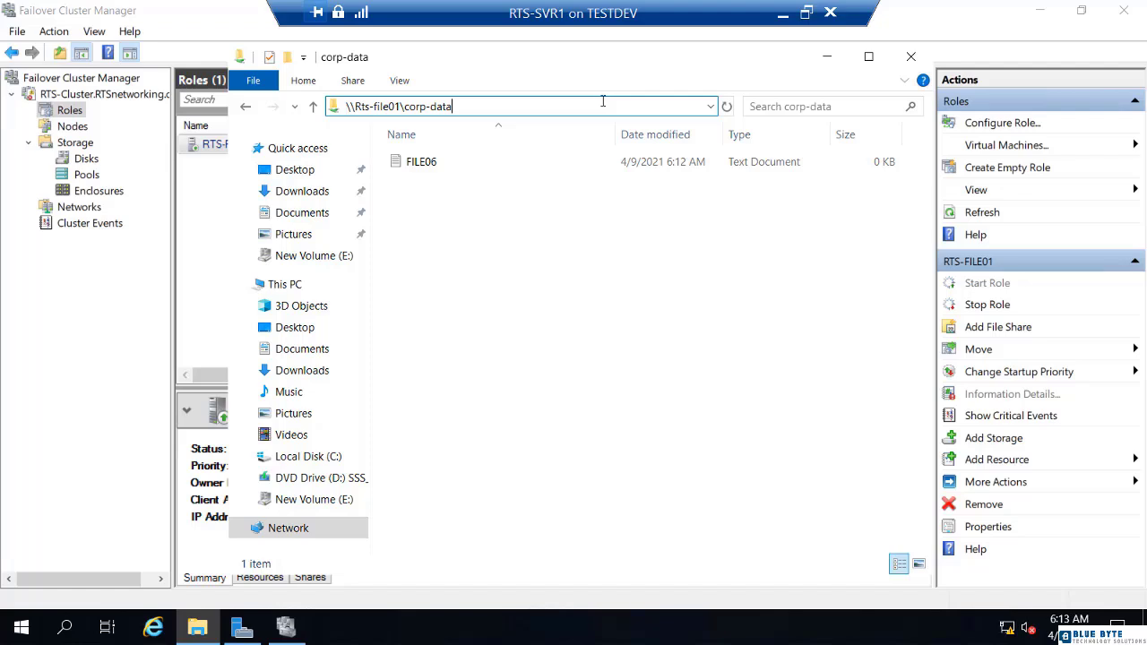
click(913, 58)
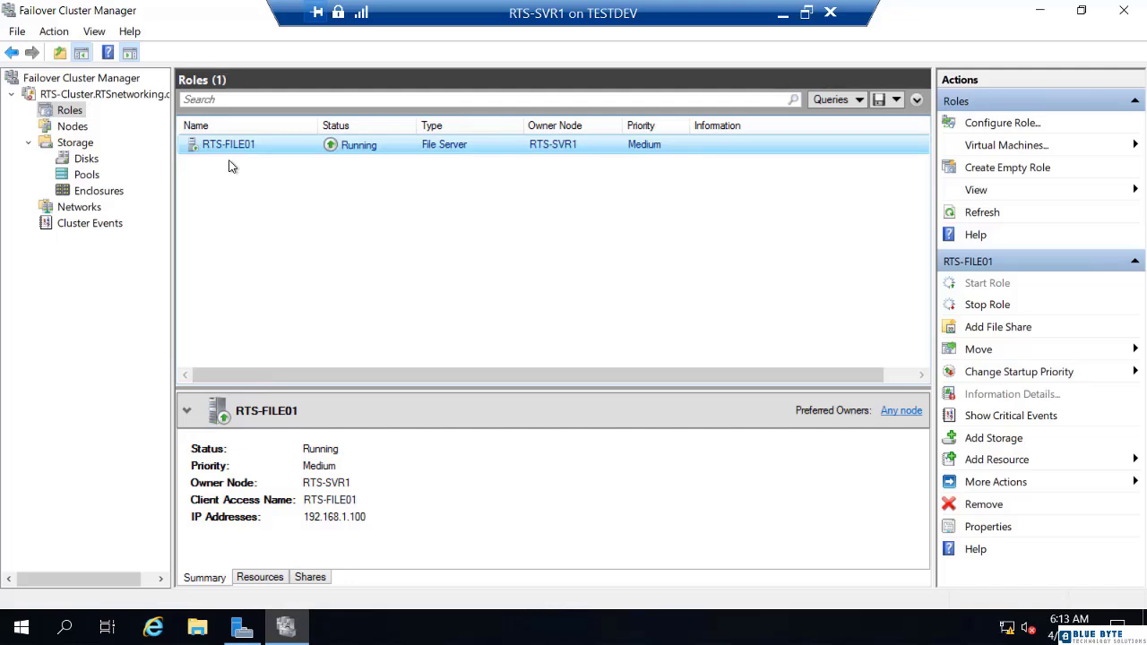
Confirm RTS-SVR1 is the only cluster node, then view Server Manager's All Servers list.
click(72, 130)
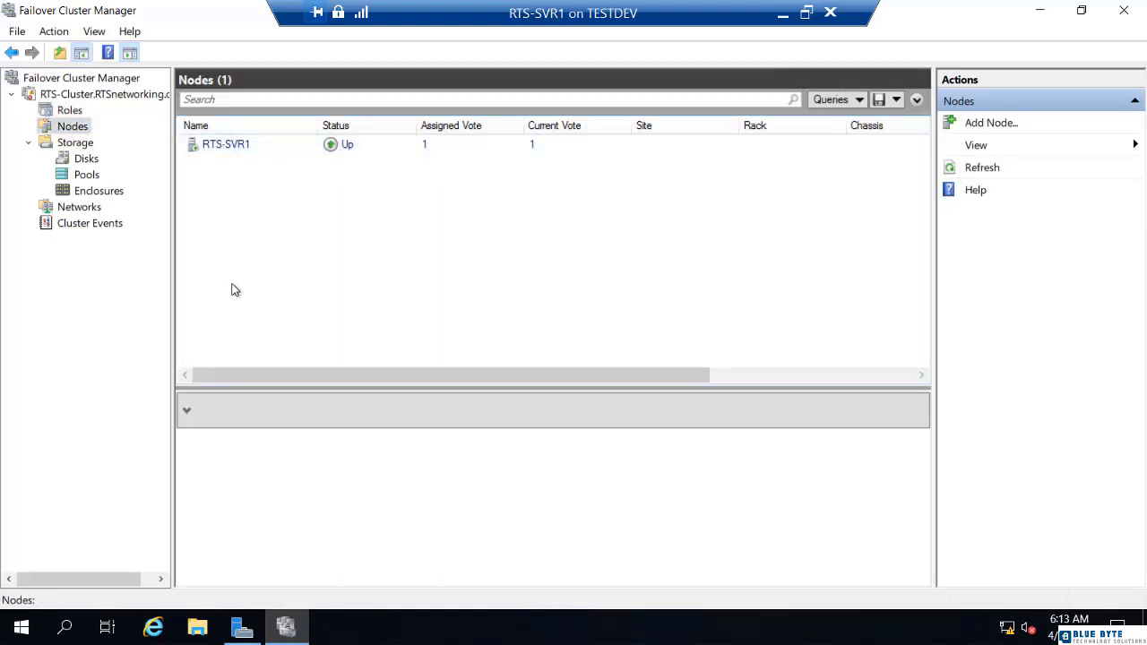
click(243, 630)
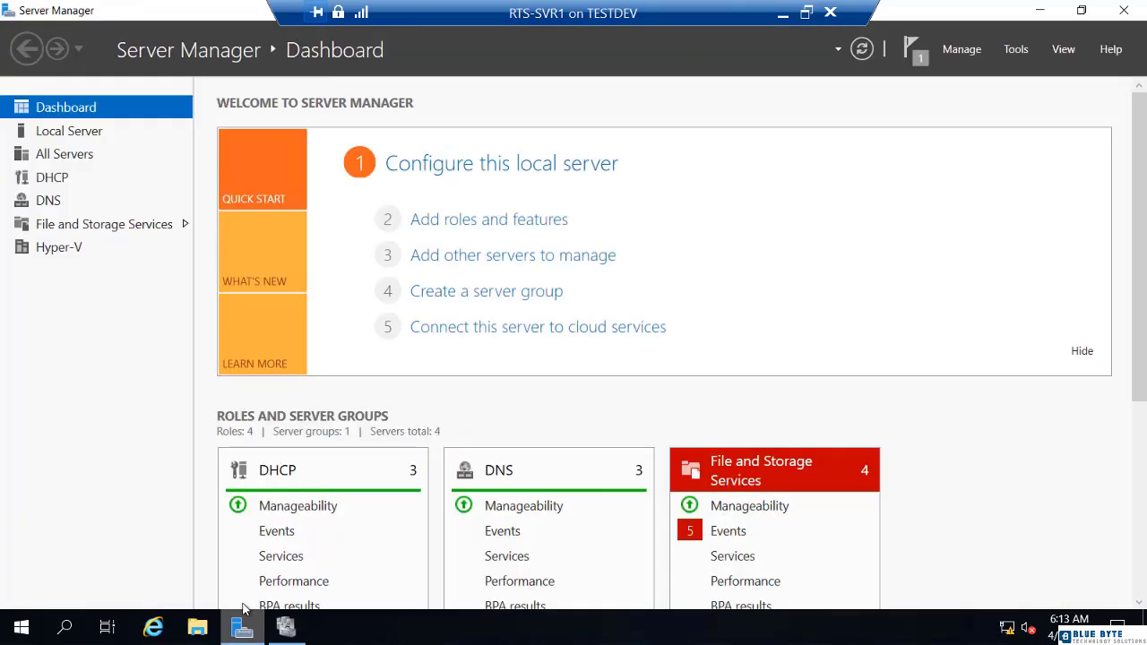
click(71, 157)
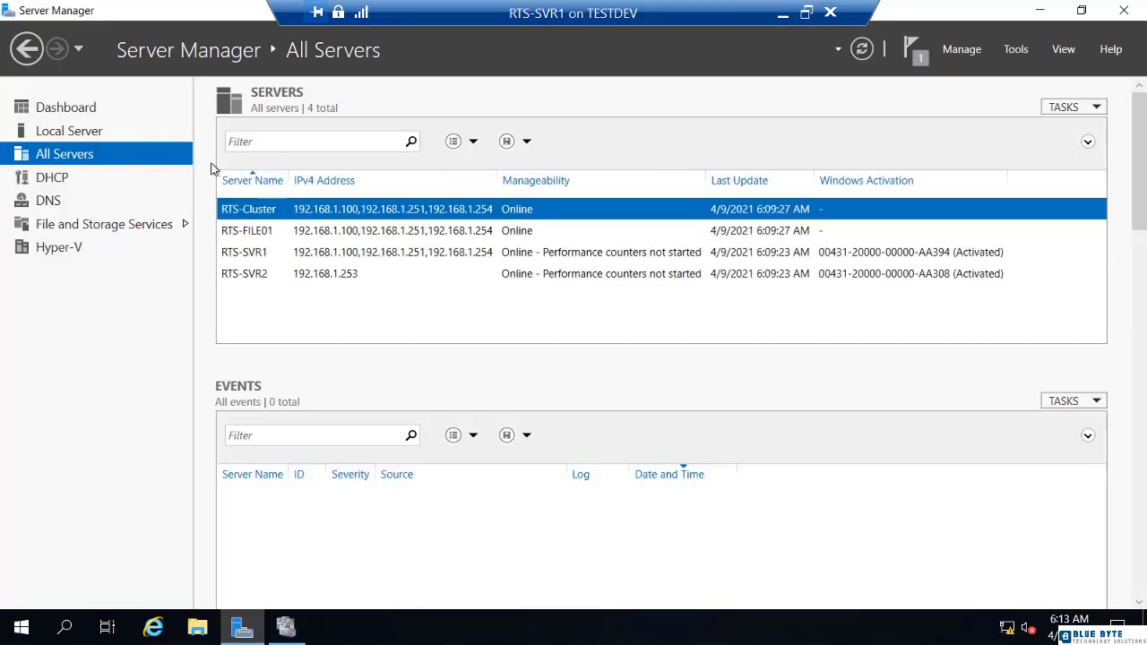
Start Add Roles and Features for RTS-SVR2, cancelling a stray restart, and advance to Features.
right_click(249, 280)
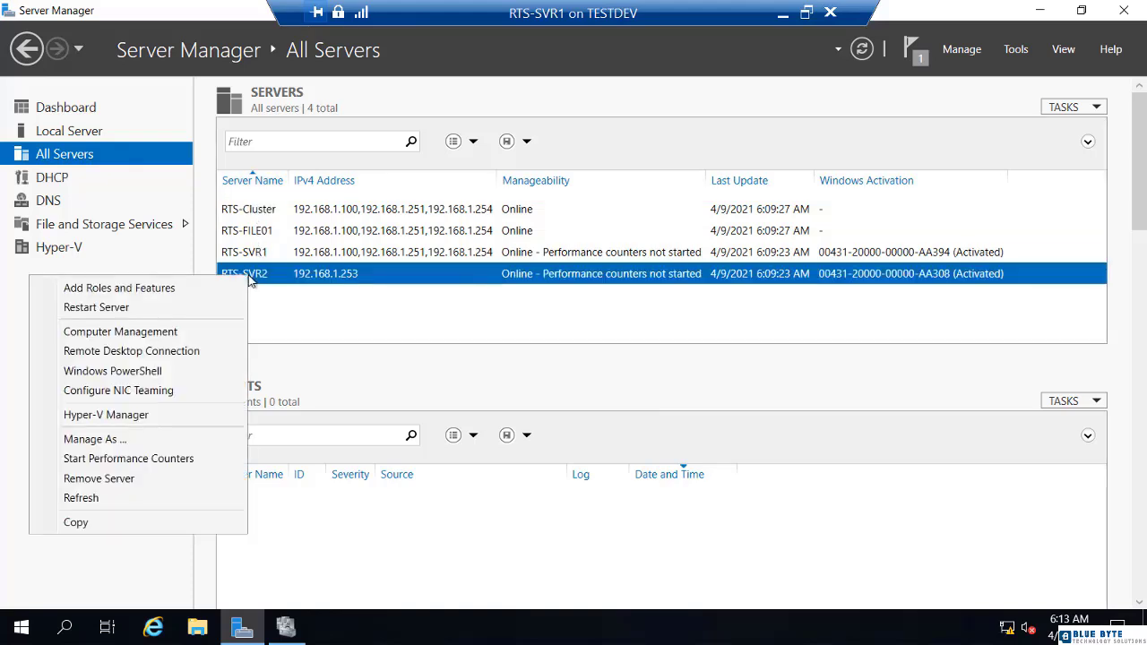
click(209, 306)
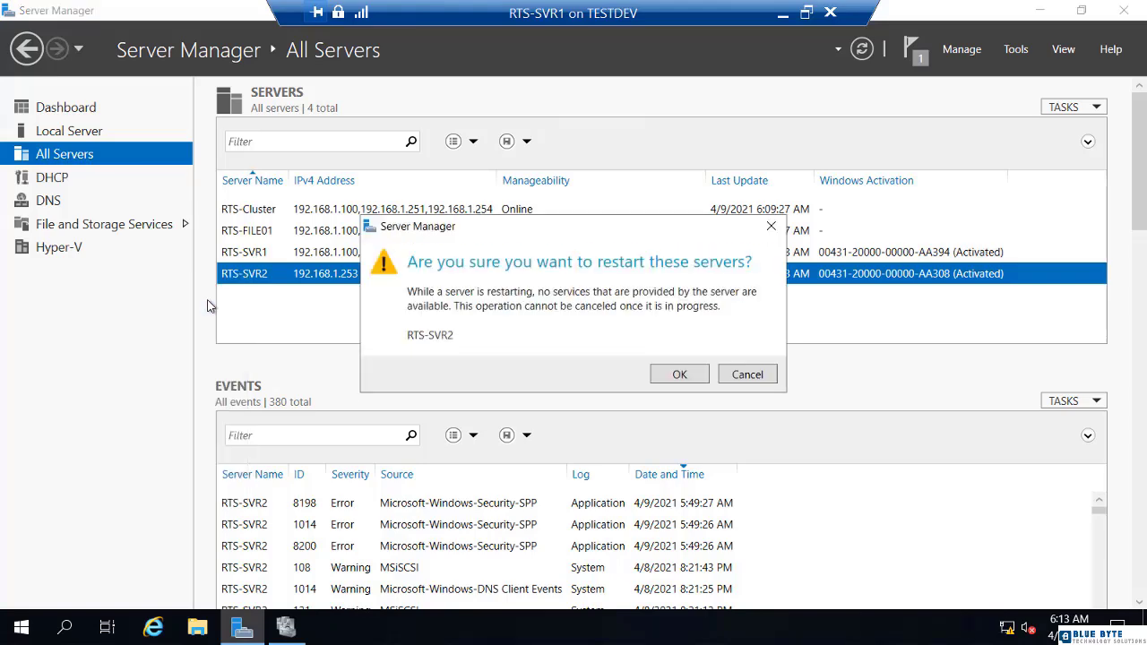
click(764, 376)
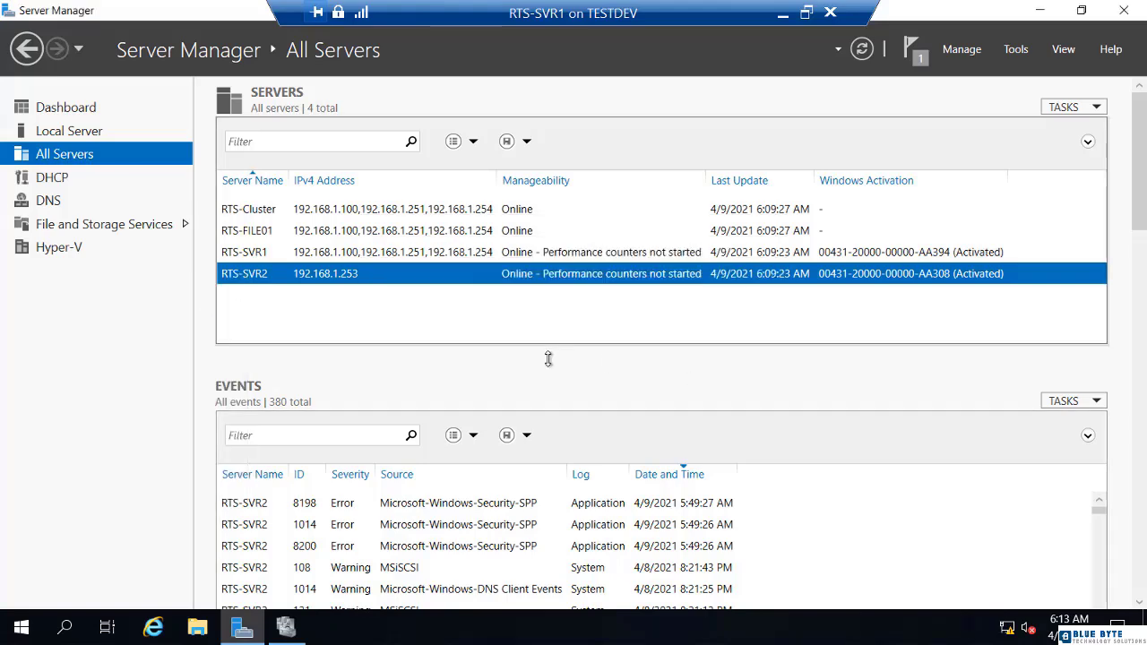
right_click(265, 283)
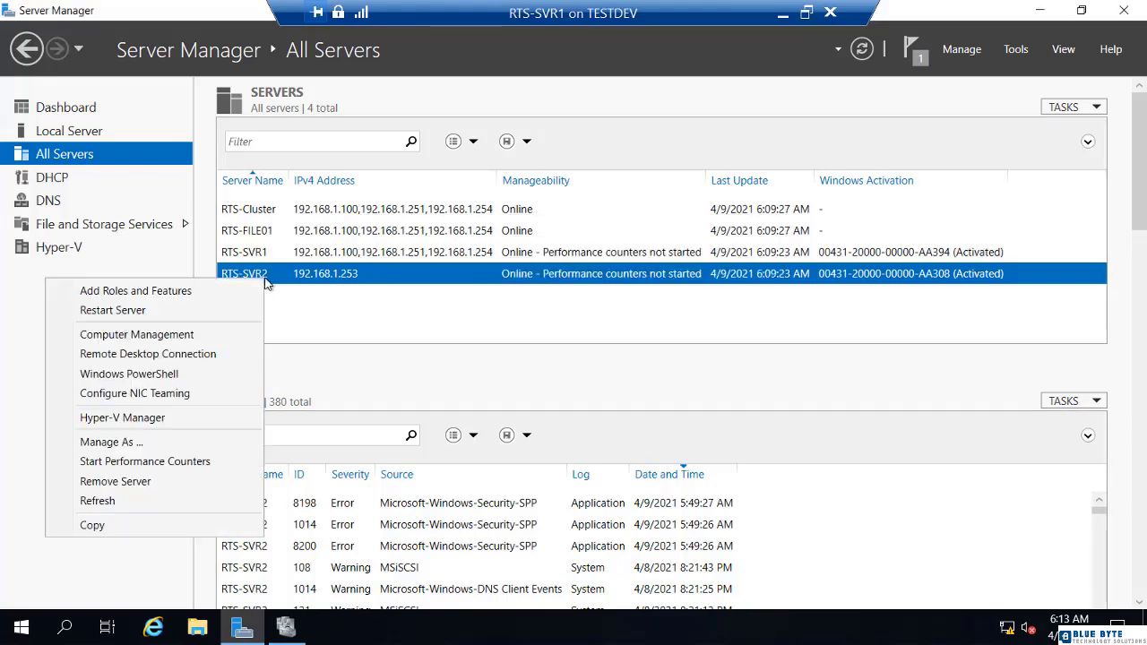
click(194, 295)
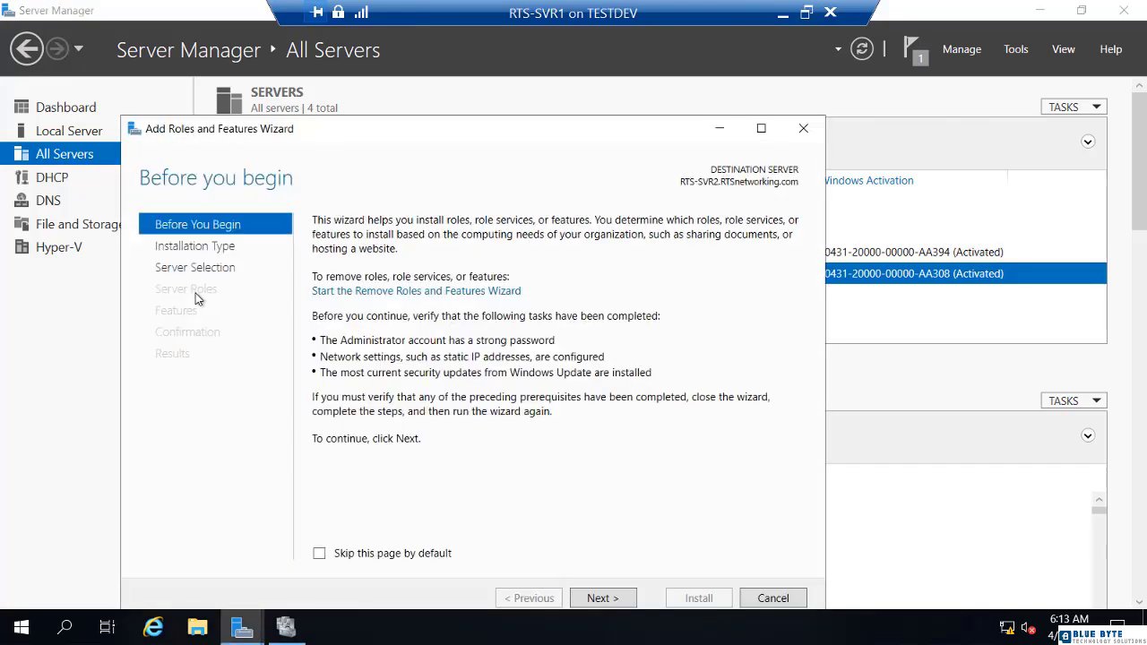
click(597, 599)
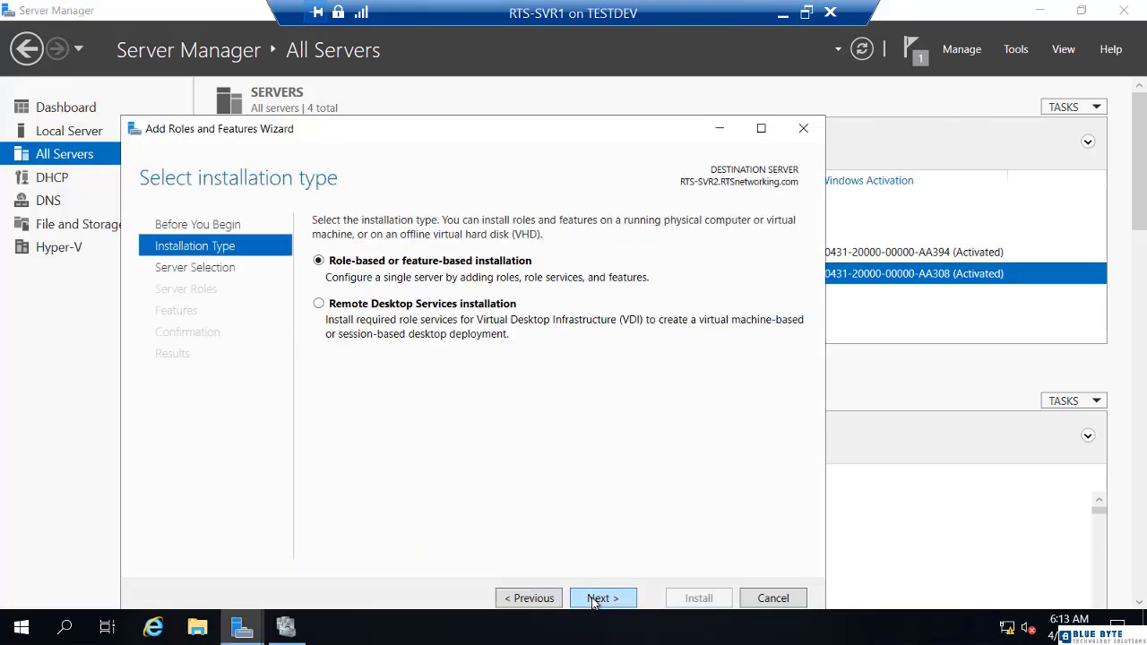
click(594, 600)
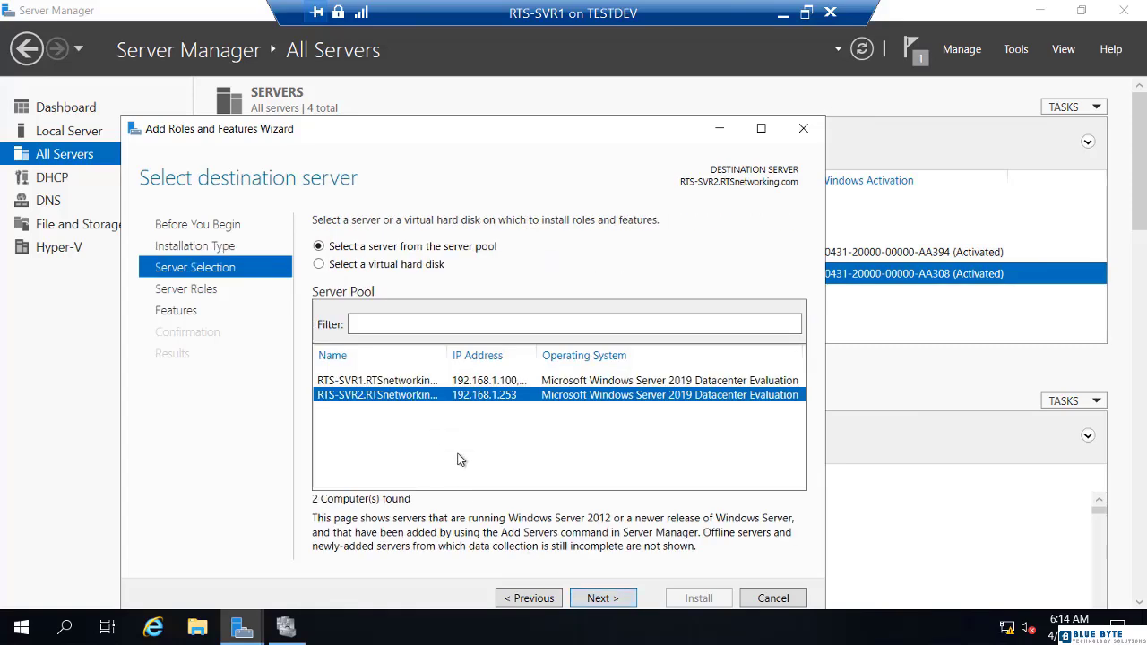
click(596, 601)
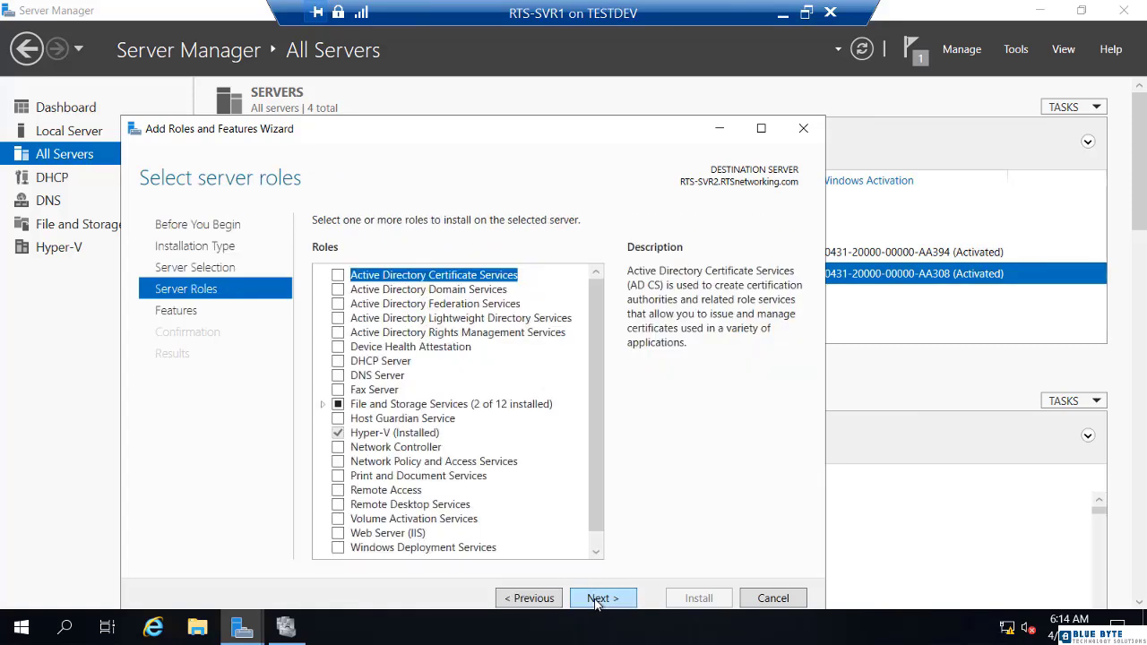
click(596, 601)
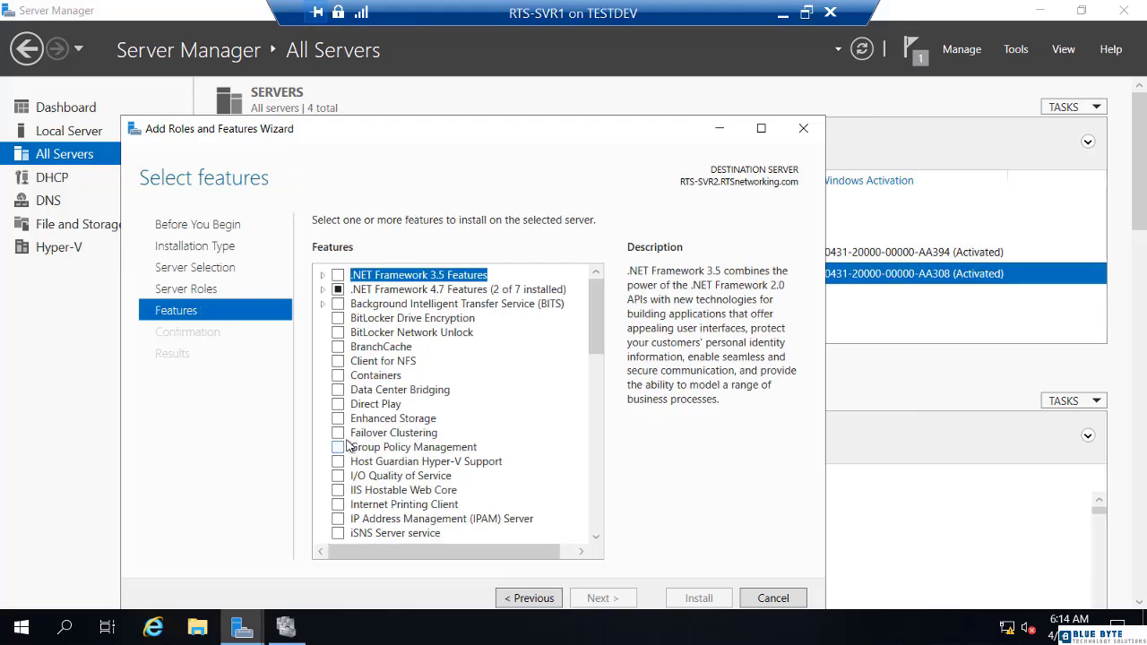
Install Failover Clustering with its management tools, allowing automatic restart, then close the wizard.
click(338, 433)
click(517, 518)
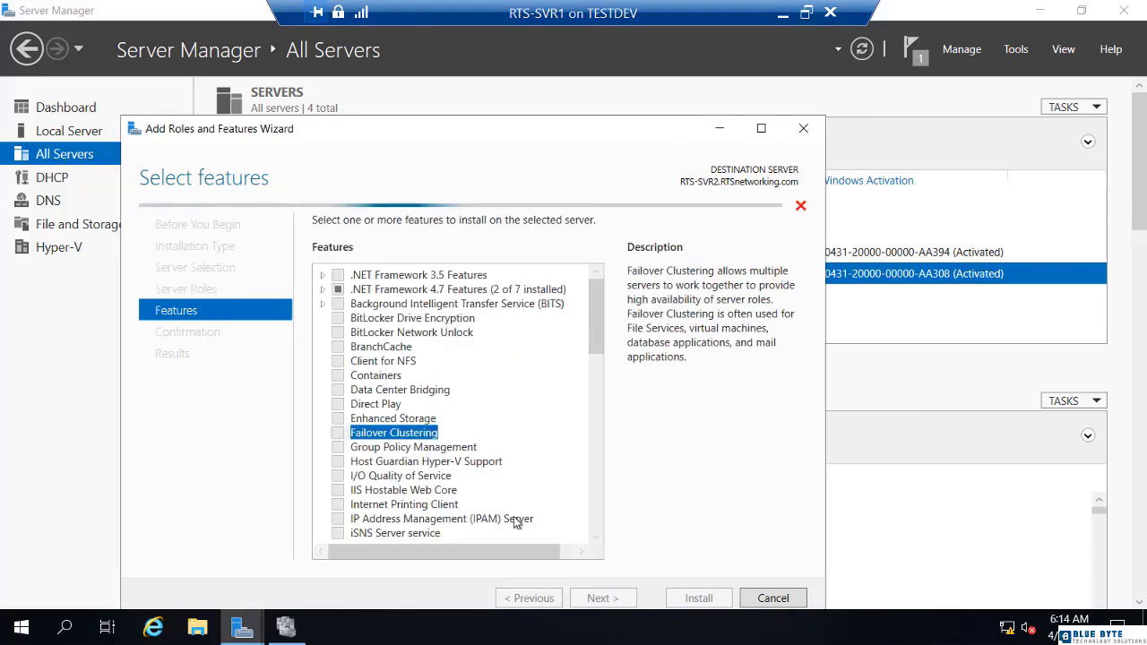
click(602, 599)
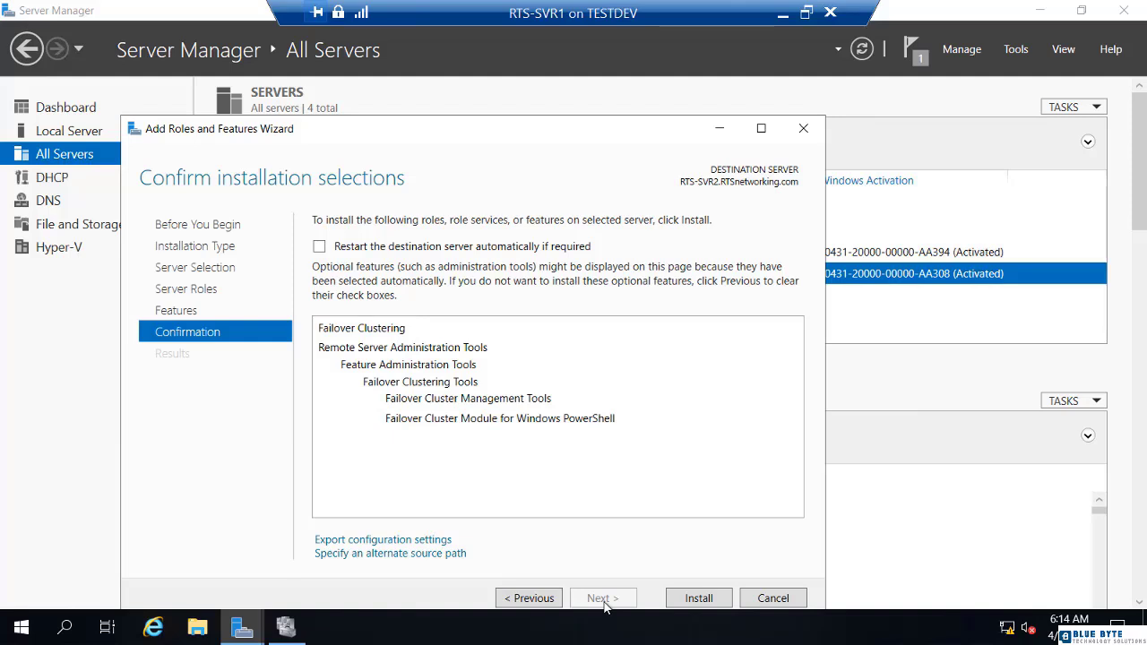
click(320, 248)
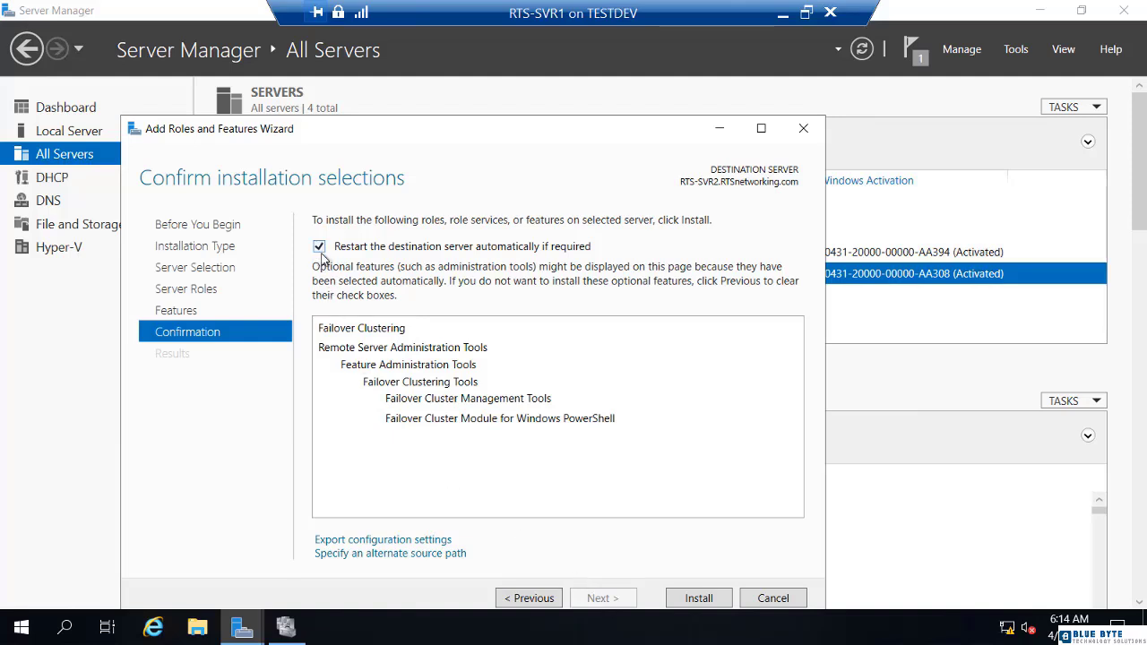
click(698, 599)
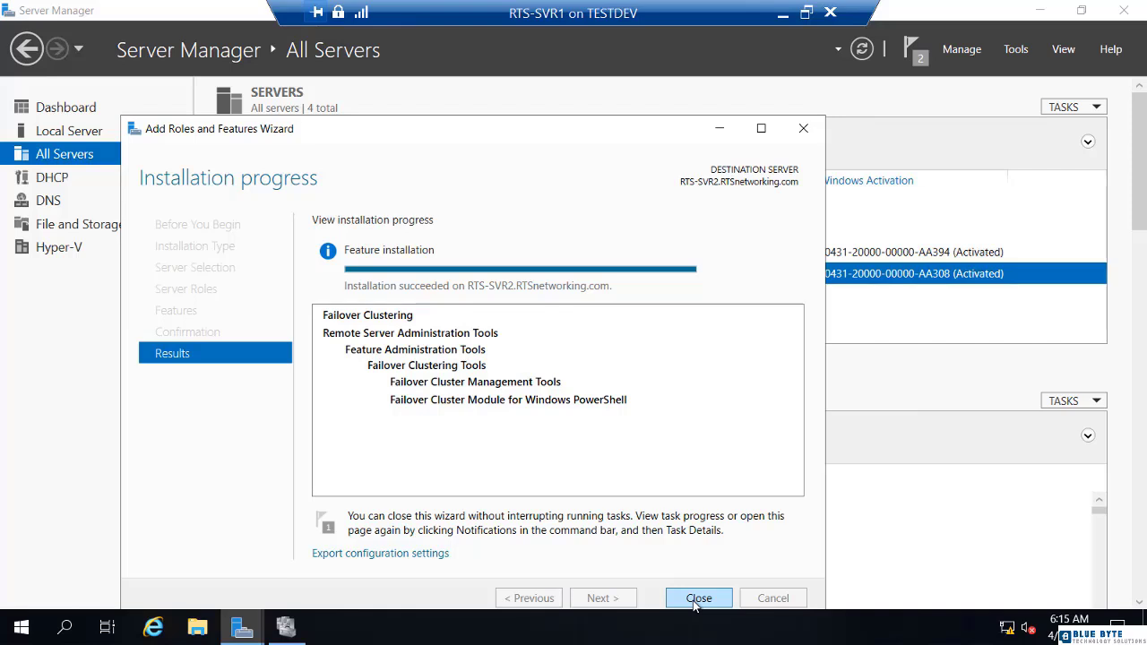
click(698, 598)
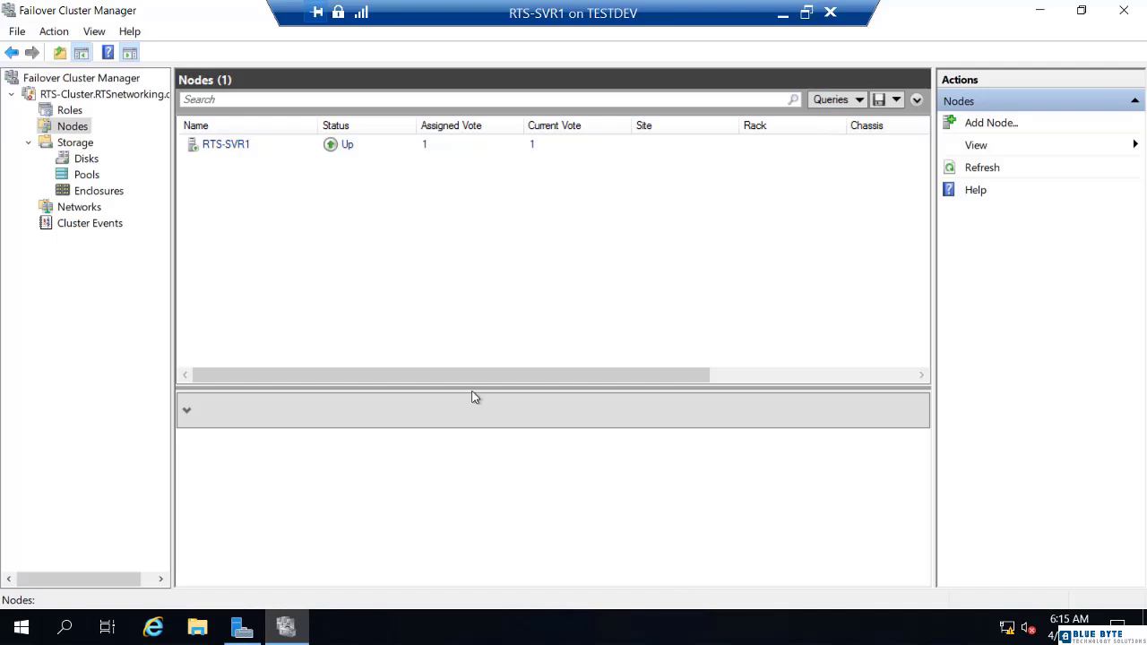
Start the Add Node wizard and add RTS-SVR2 as the server to join.
right_click(75, 132)
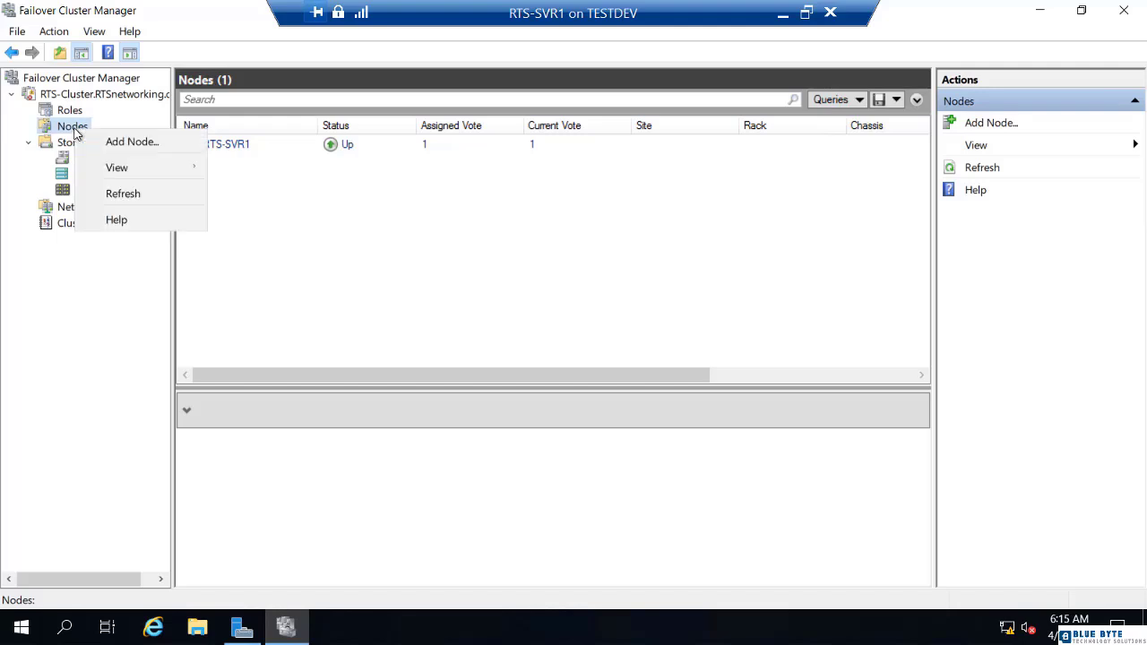
click(125, 142)
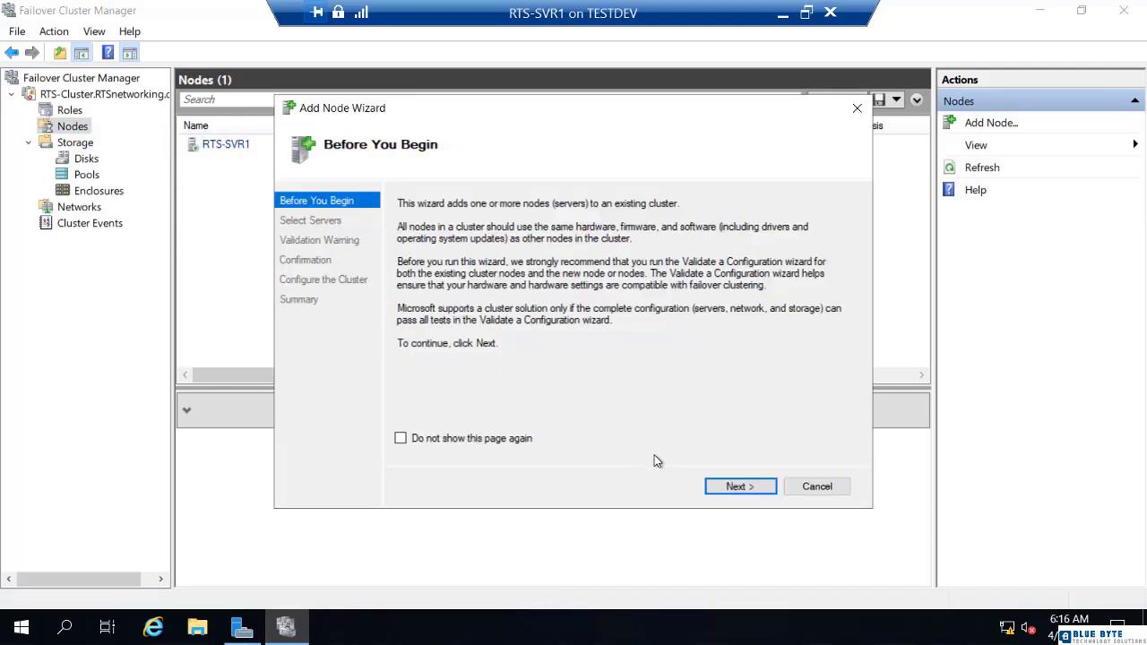
click(733, 485)
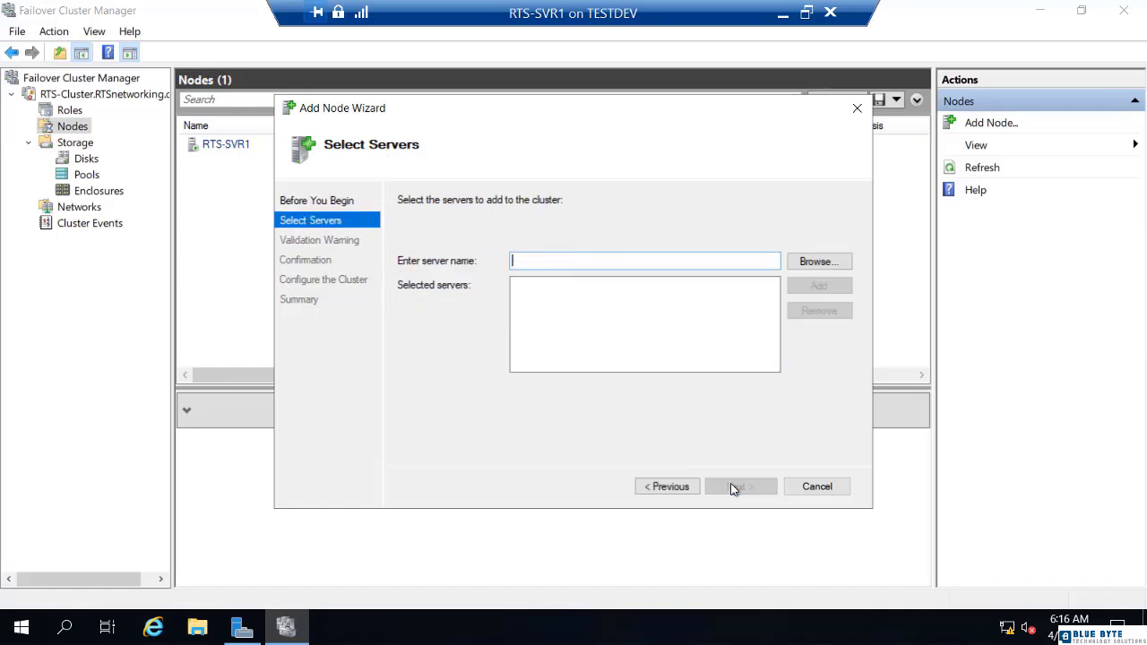
text(RTS-SVR)
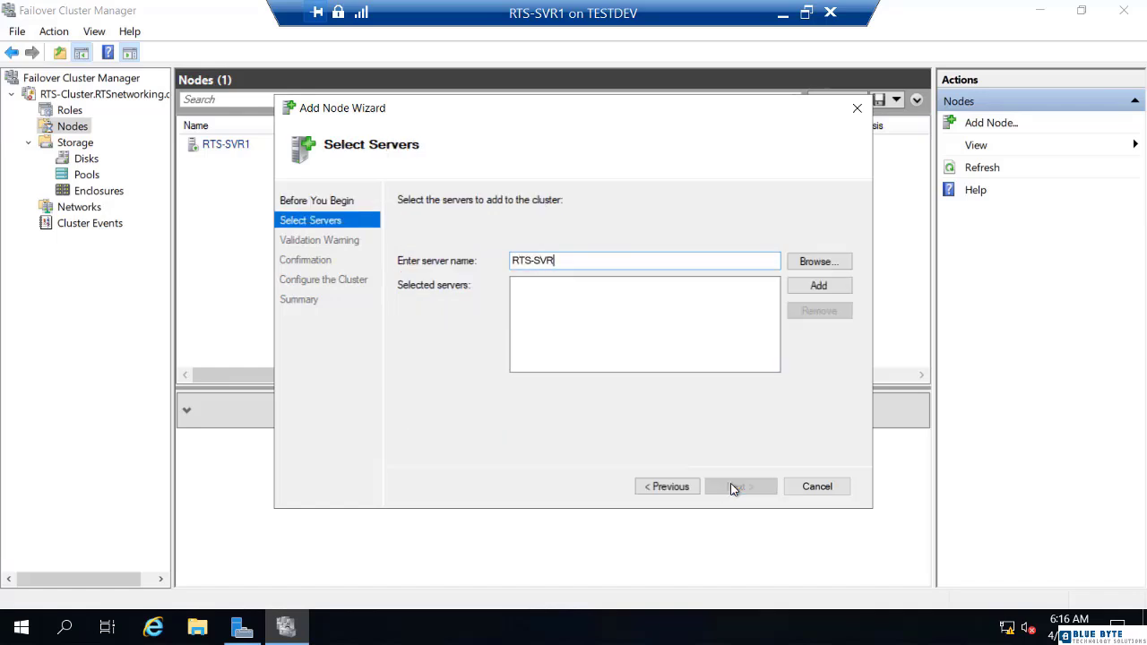
text(2)
click(822, 289)
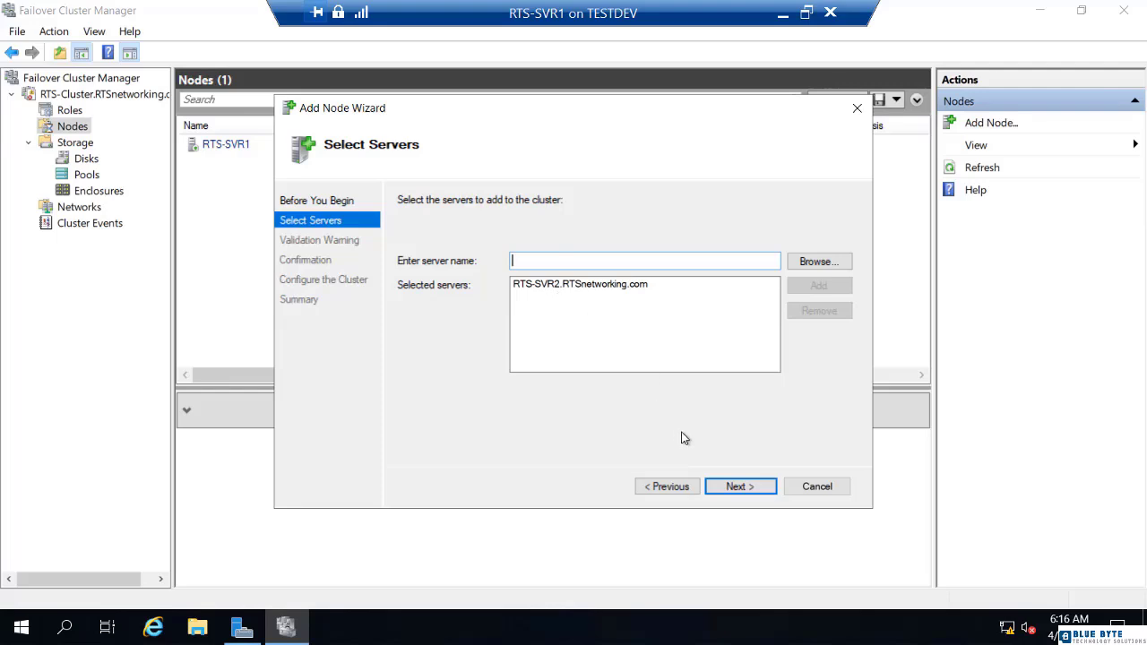
click(734, 491)
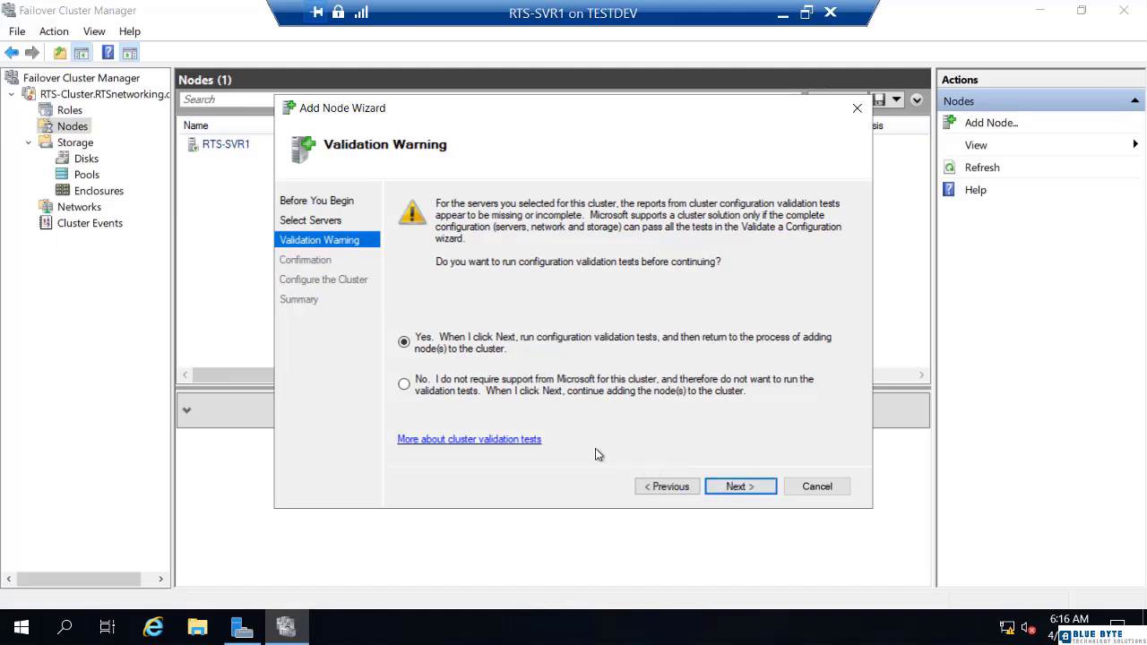
Skip validation tests, confirm joining RTS-SVR2, and finish the wizard.
click(405, 383)
click(739, 486)
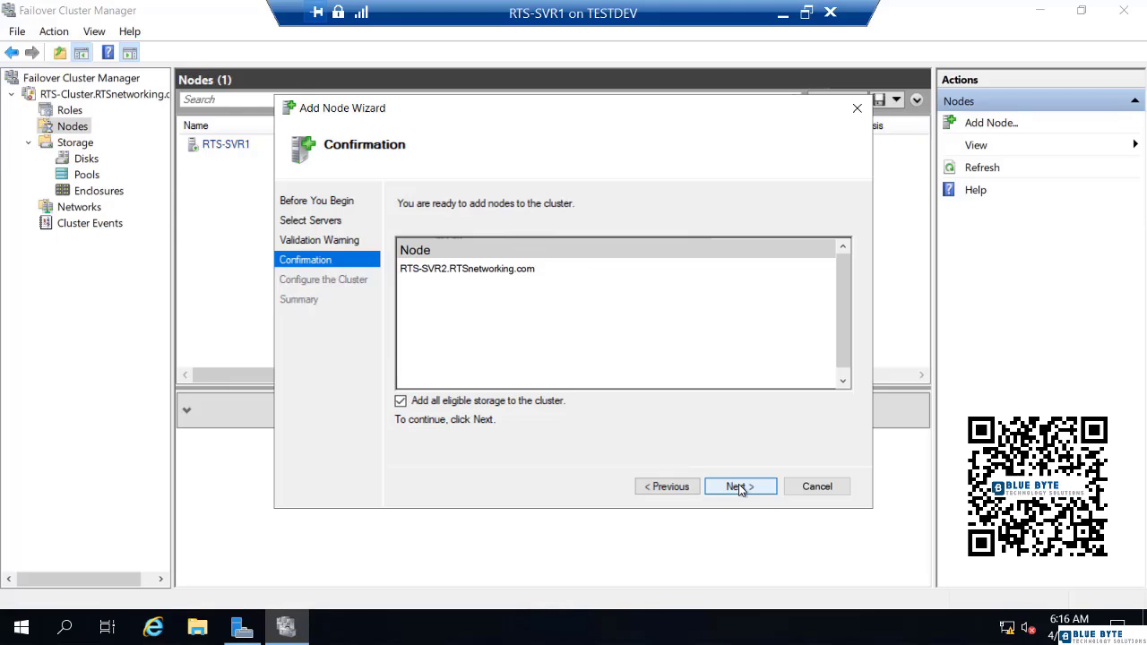
click(738, 486)
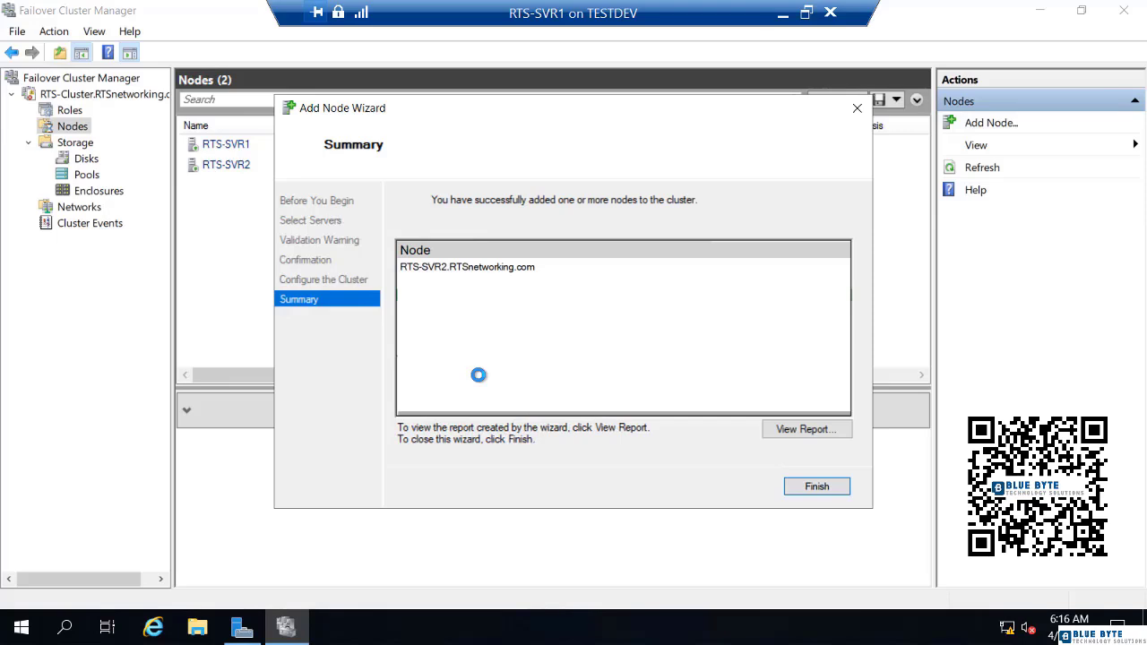
click(807, 491)
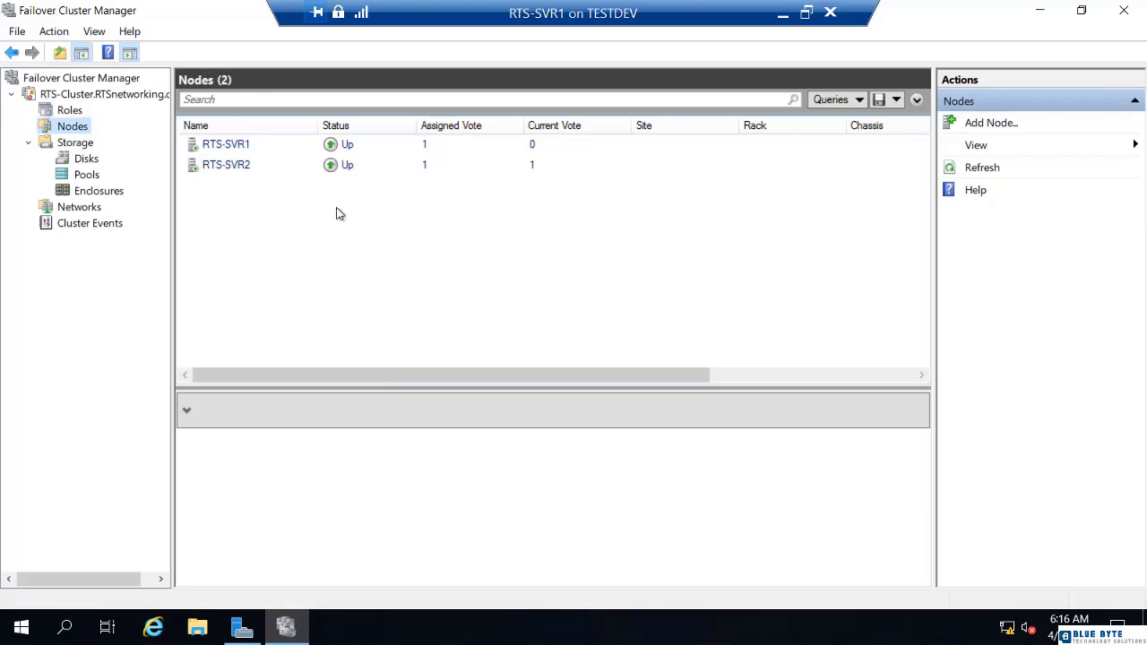
click(783, 14)
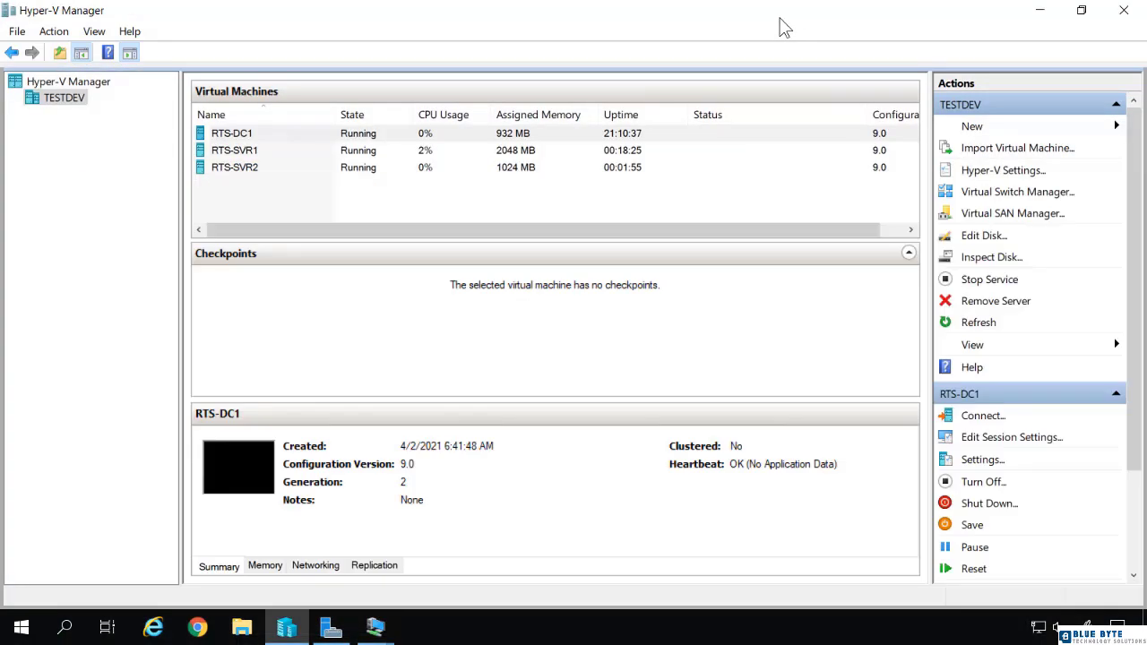
Connect to the RTS-SVR2 virtual machine with a full-screen display.
click(258, 169)
right_click(272, 176)
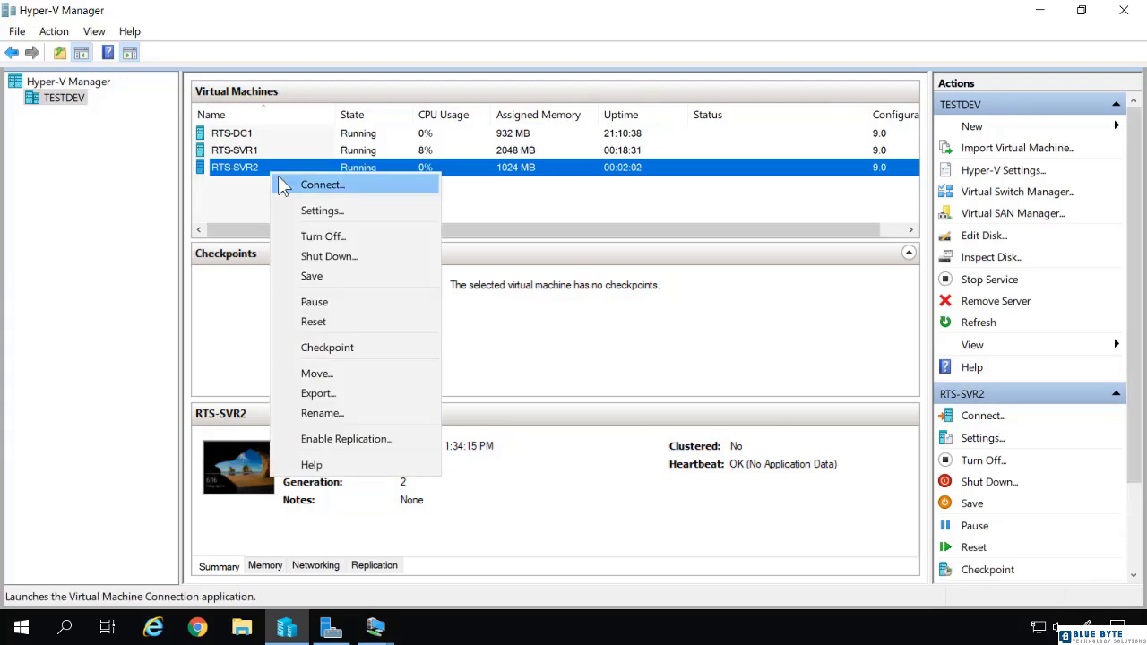
click(283, 183)
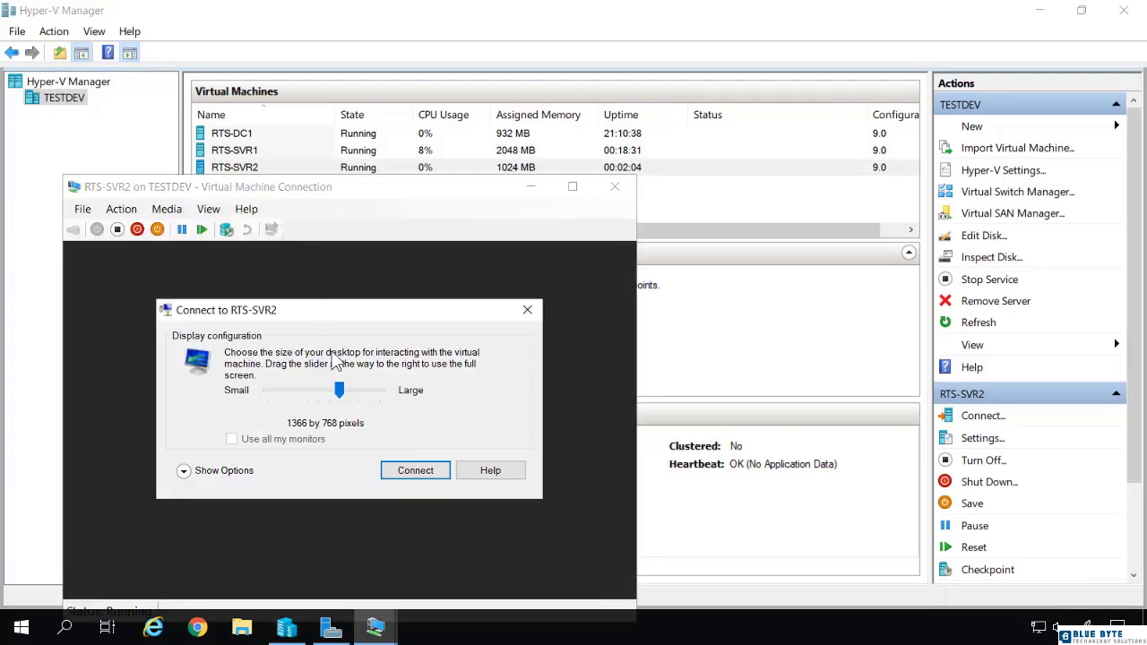
drag(339, 390, 380, 391)
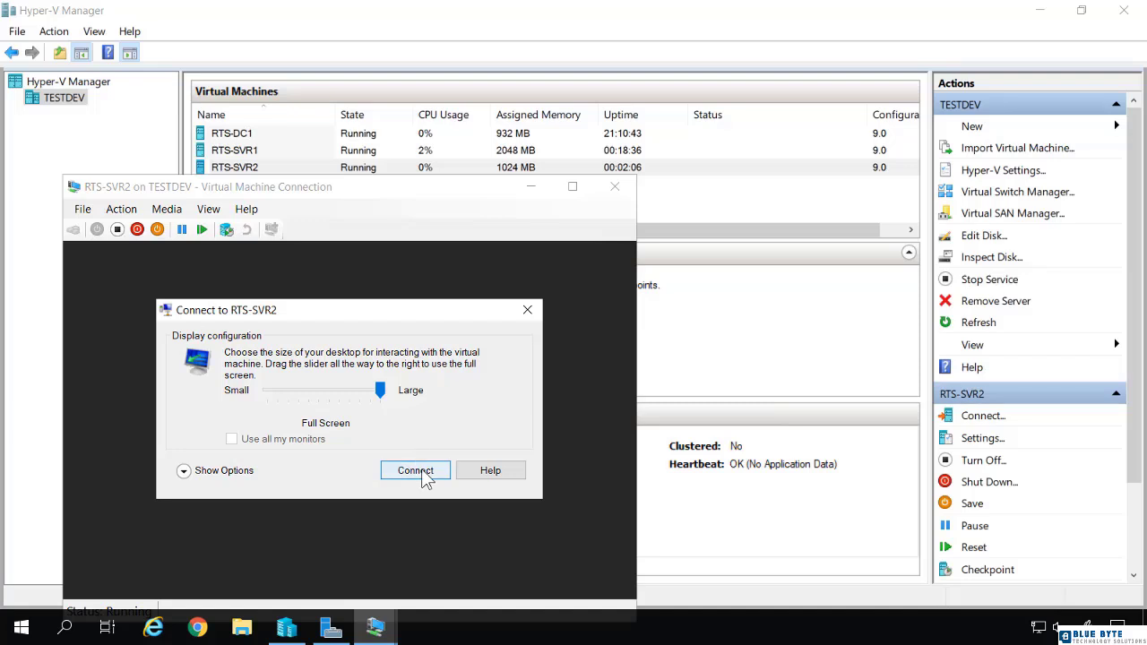
click(420, 472)
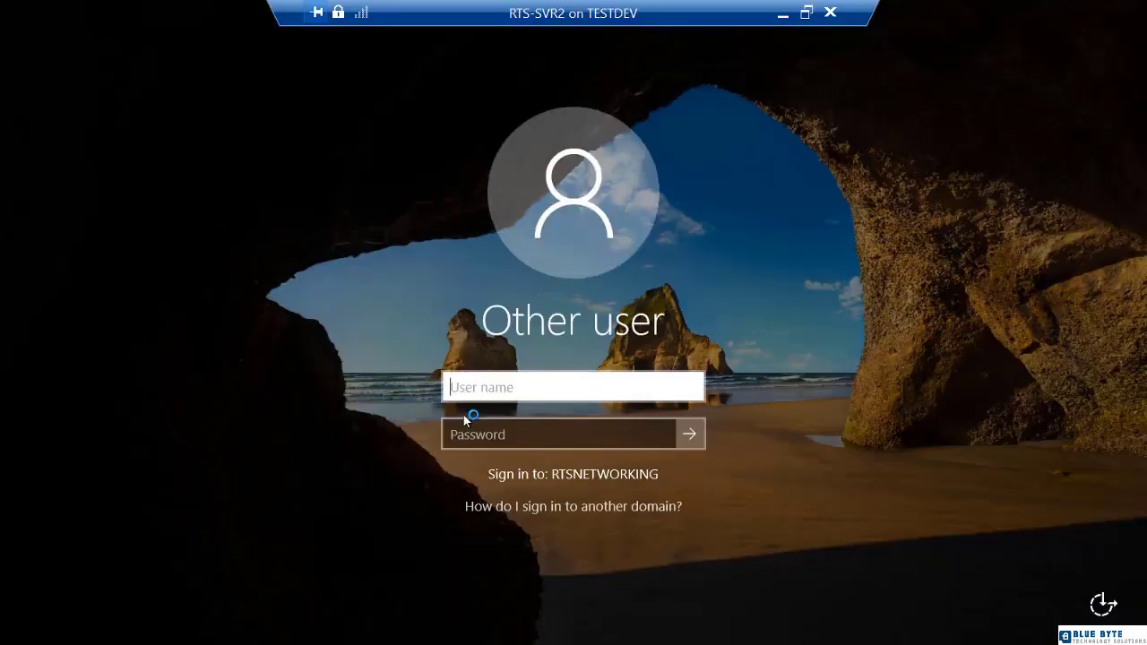
Sign in to RTS-SVR2 with the domain administrator account and its password.
text(RTSNETWOR)
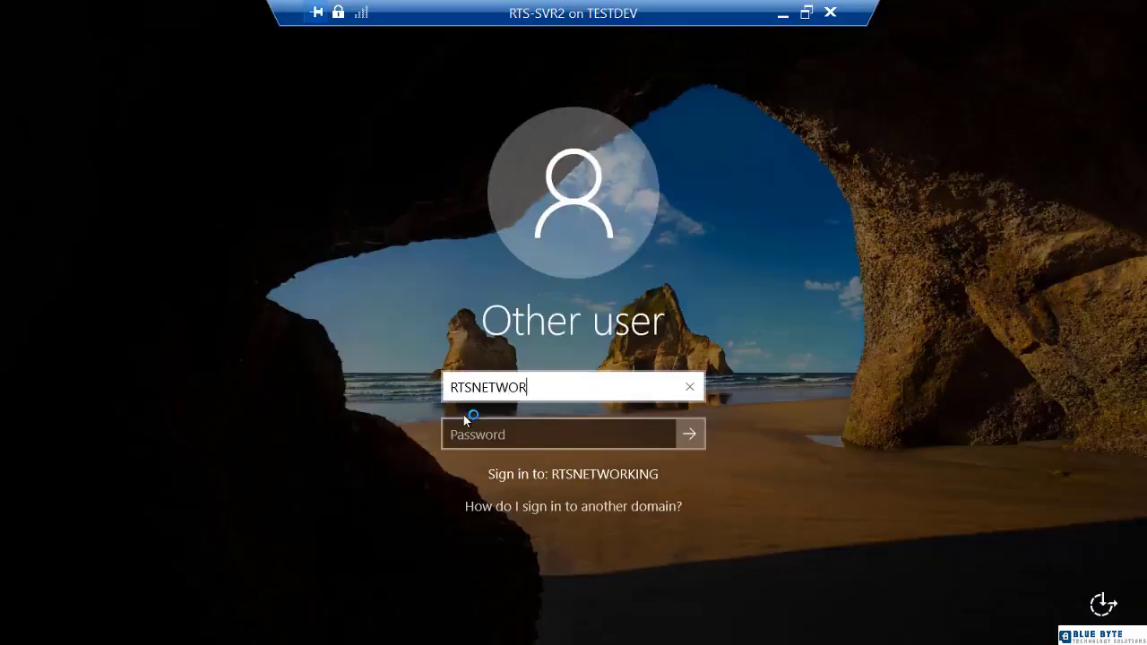
text(KING\ADMINIS)
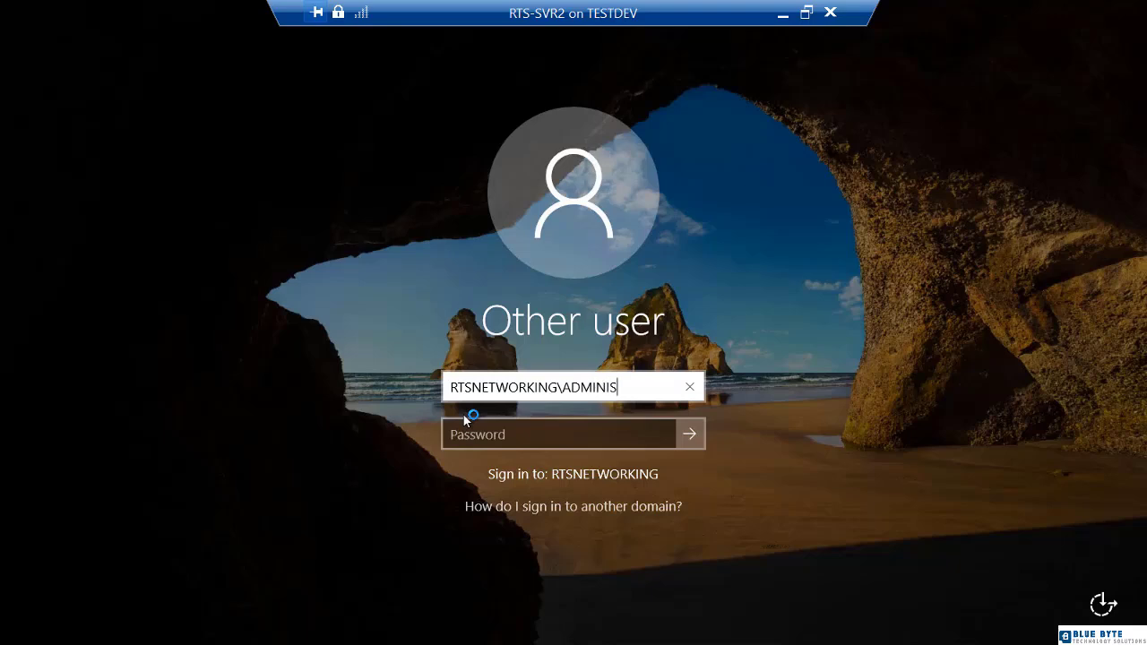
text(TRATOR)
key(Tab)
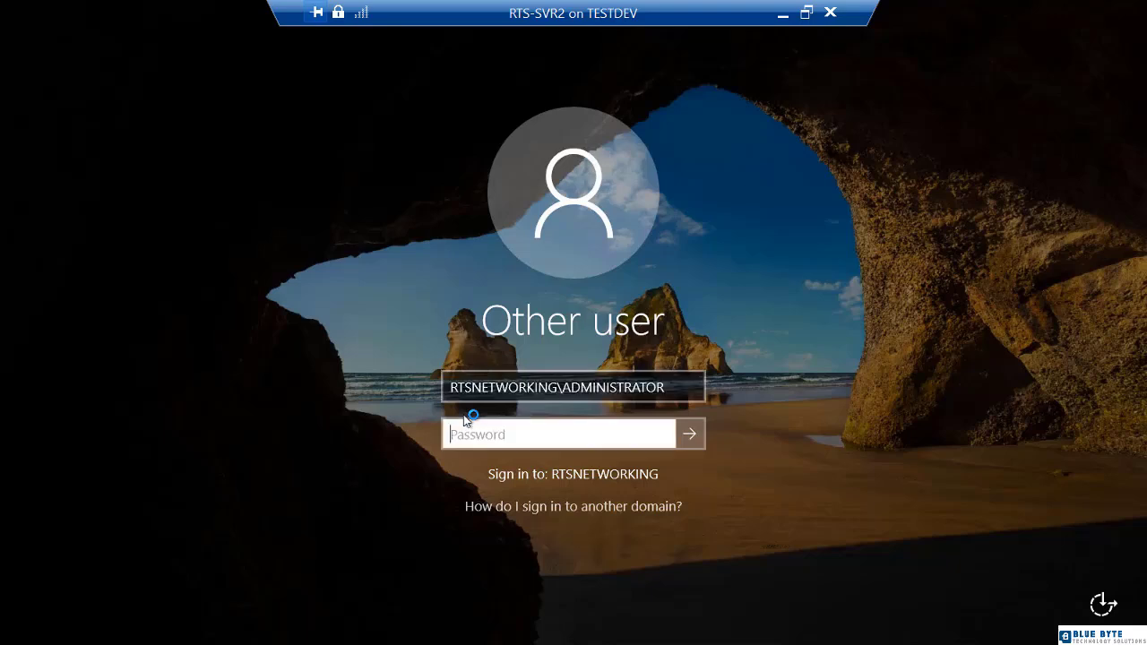
text(********)
key(Return)
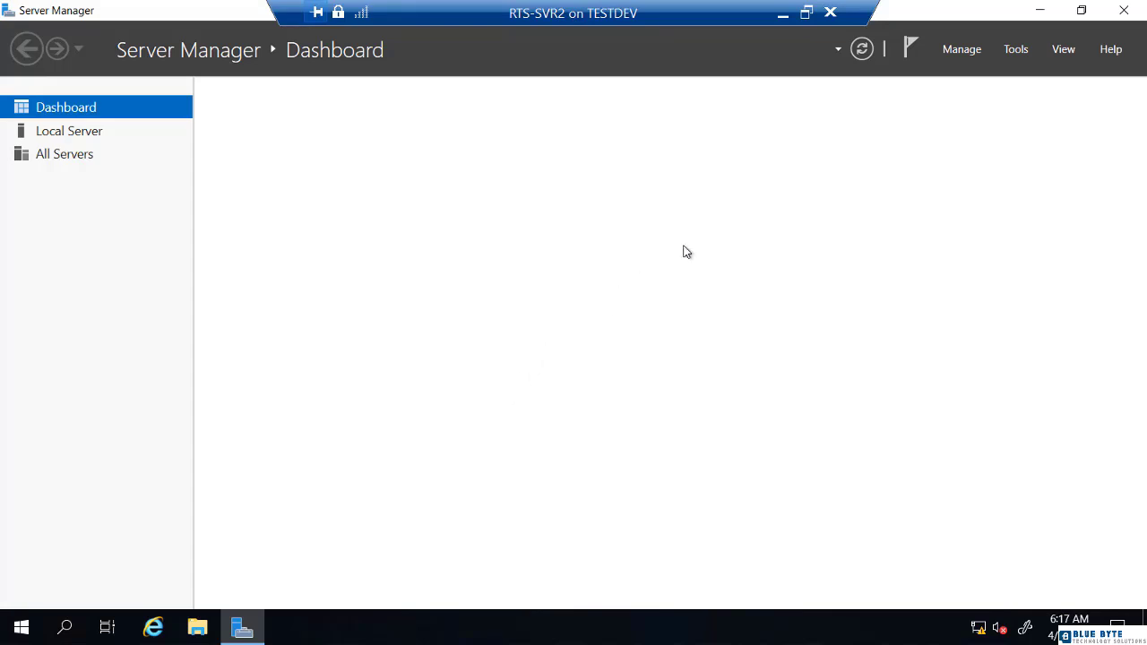
Launch Failover Cluster Manager from Server Manager's Tools menu on RTS-SVR2.
click(1026, 54)
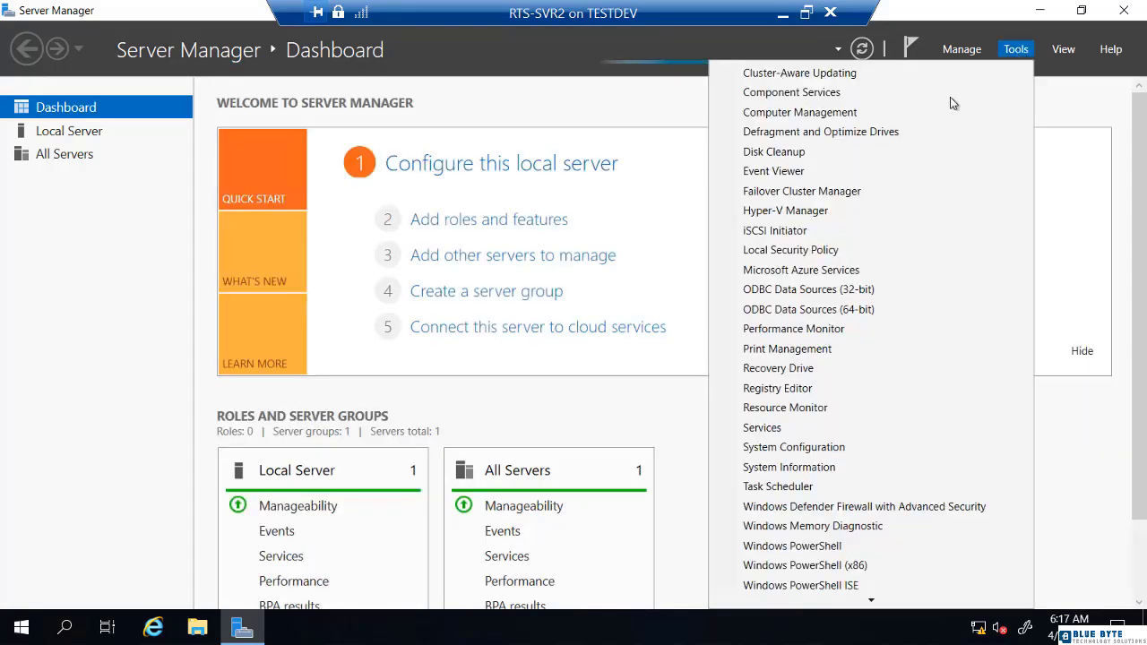
click(829, 192)
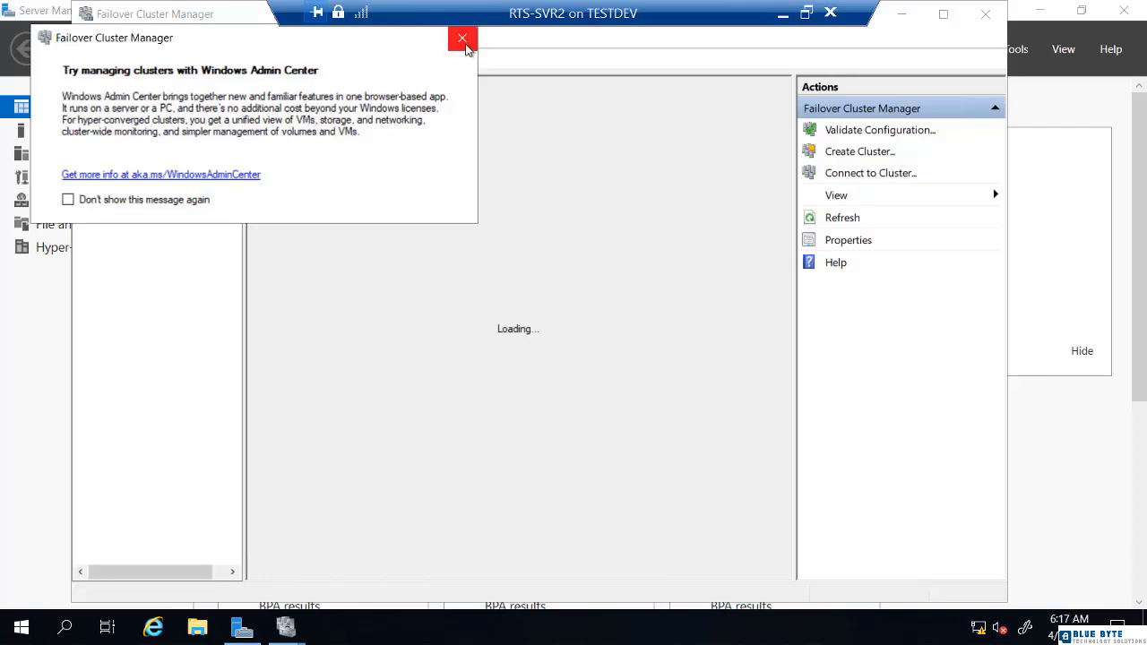
Dismiss the Windows Admin Center notice, then review RTS-Cluster's Roles and Nodes, both nodes Up.
click(462, 39)
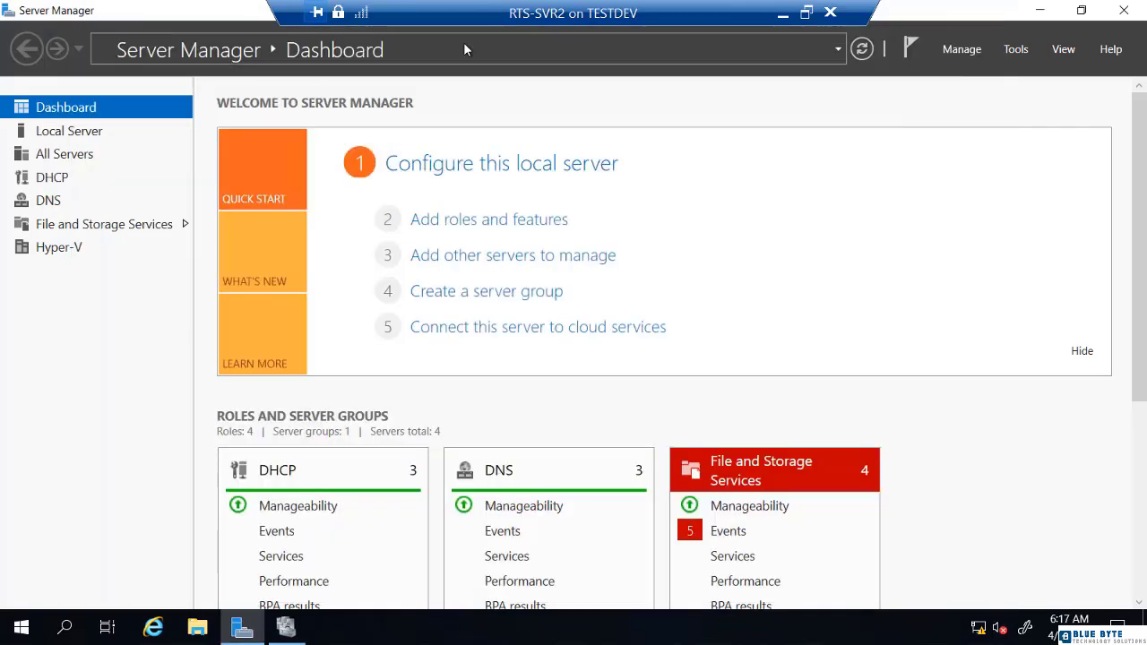
click(286, 631)
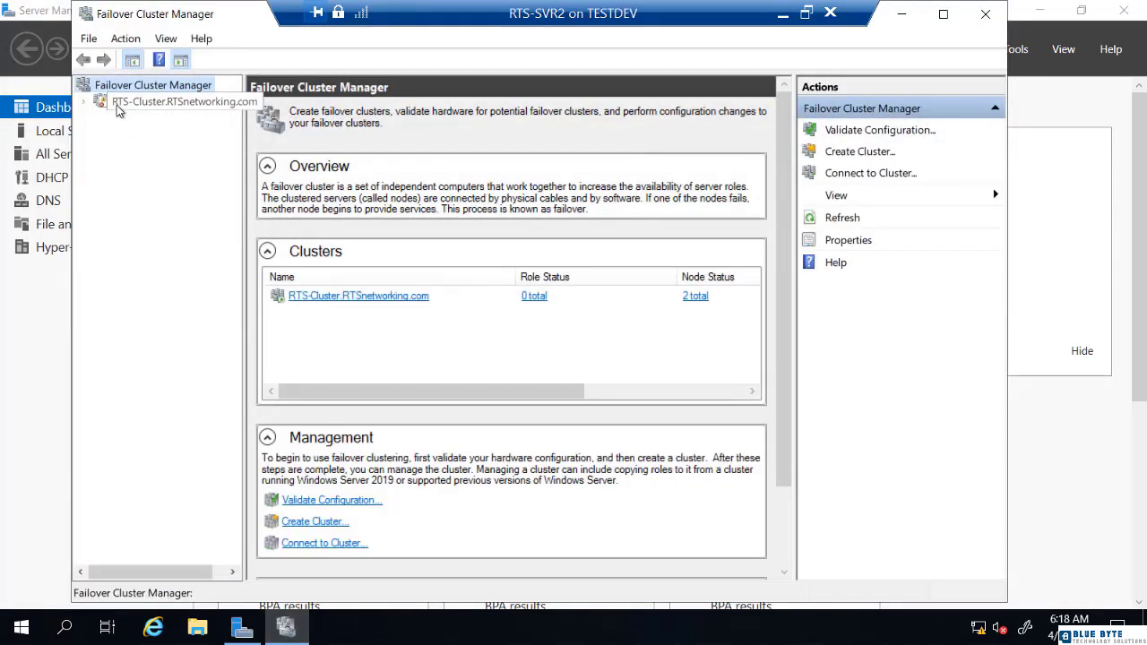
click(86, 103)
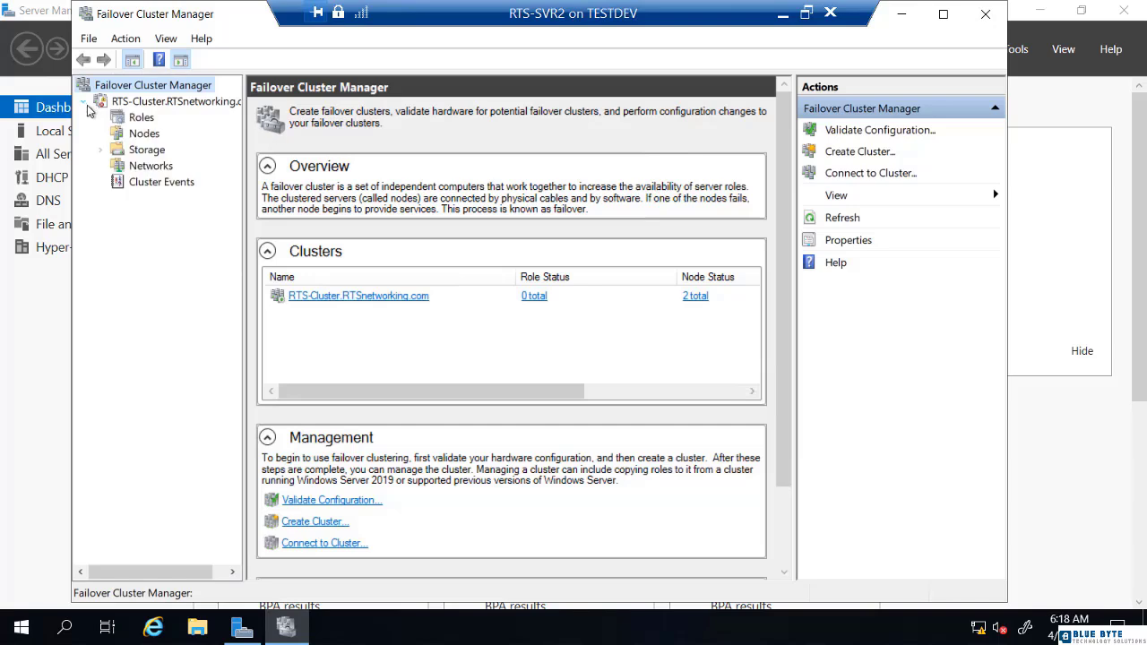
click(132, 118)
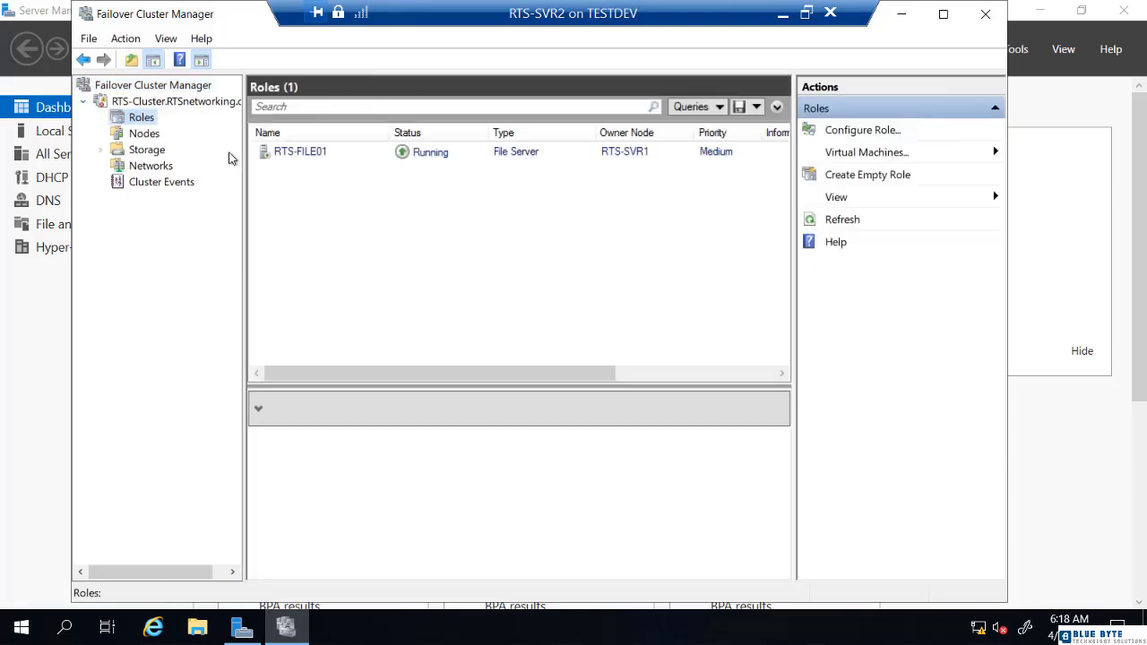
click(142, 136)
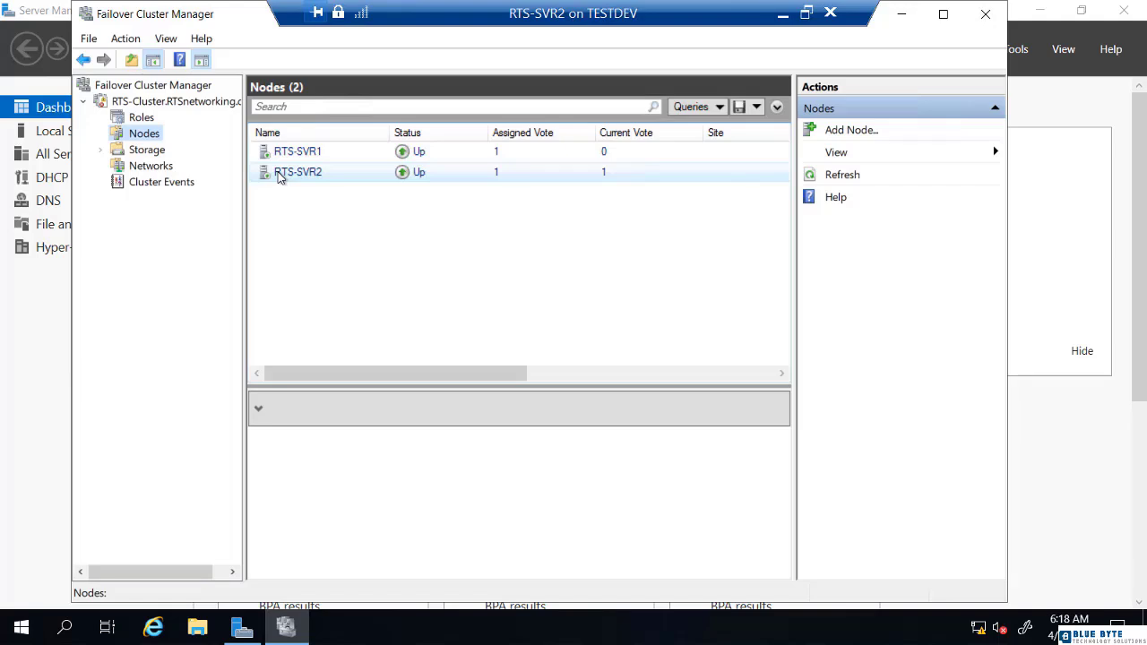
click(133, 120)
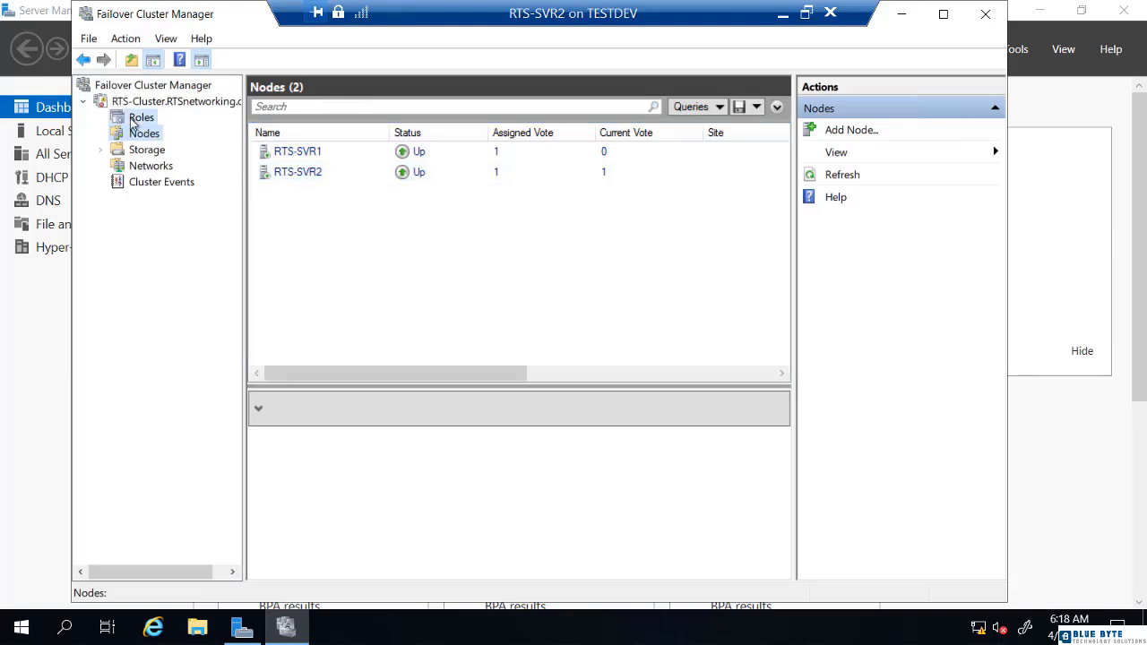